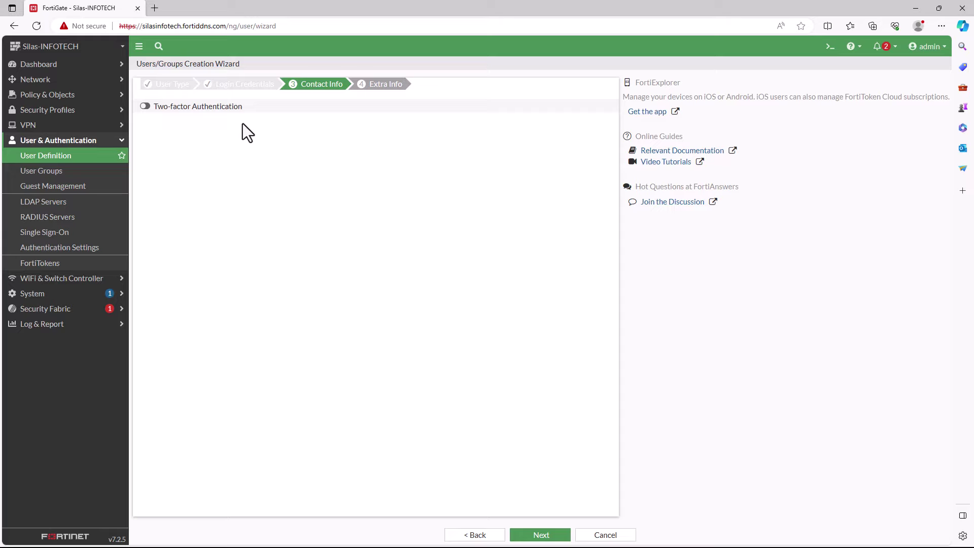
Step: Skip two-factor authentication for the new user, enable group assignment and create a Firewall-type user group named SSL_VPN_GROUP
left_click(546, 538)
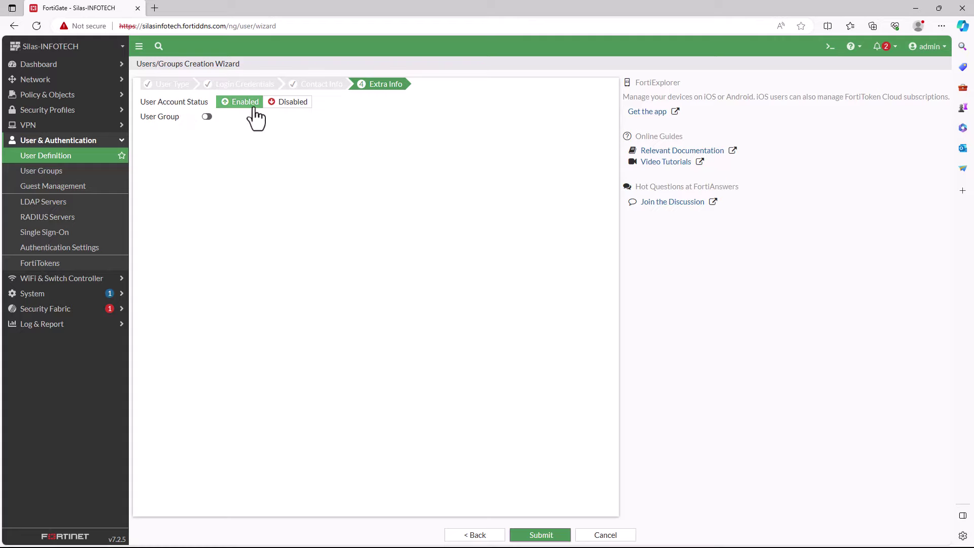
left_click(206, 117)
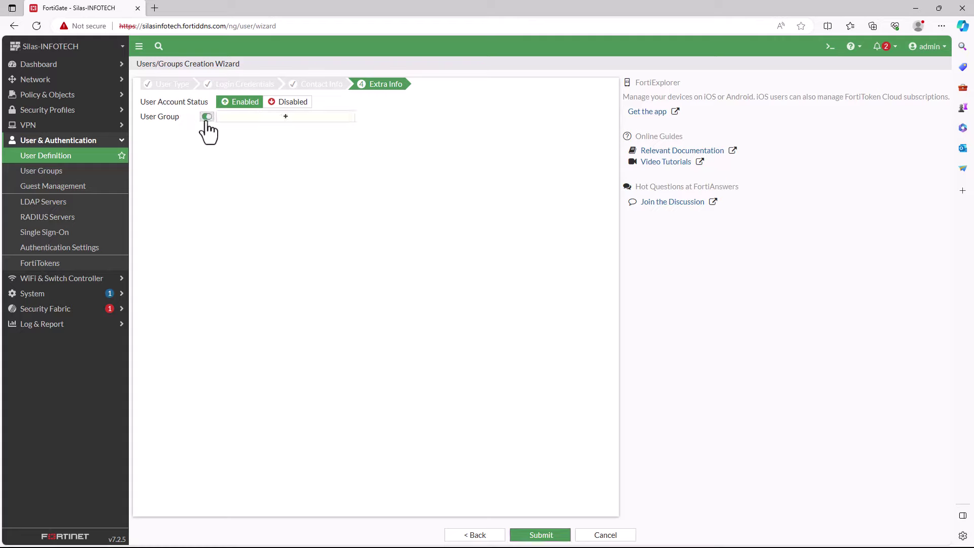
left_click(286, 116)
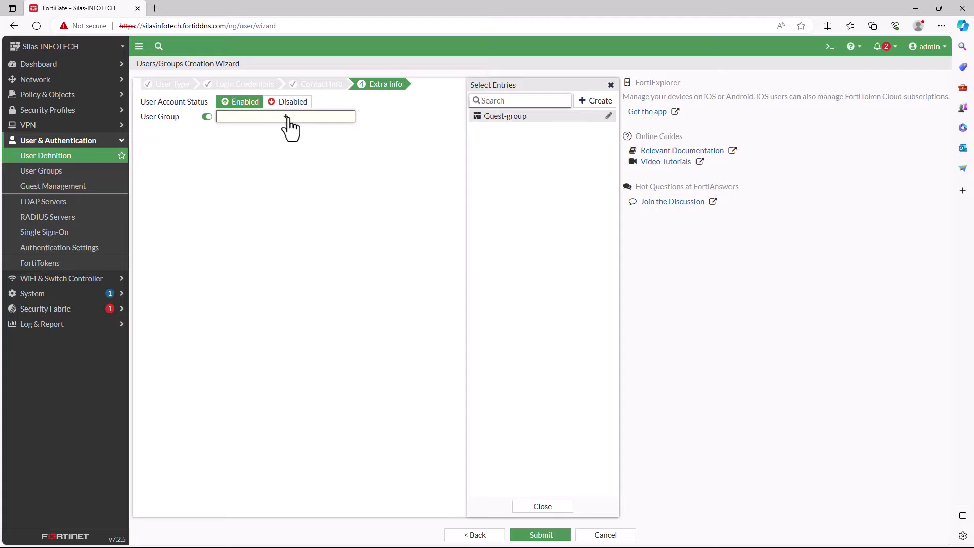
left_click(607, 103)
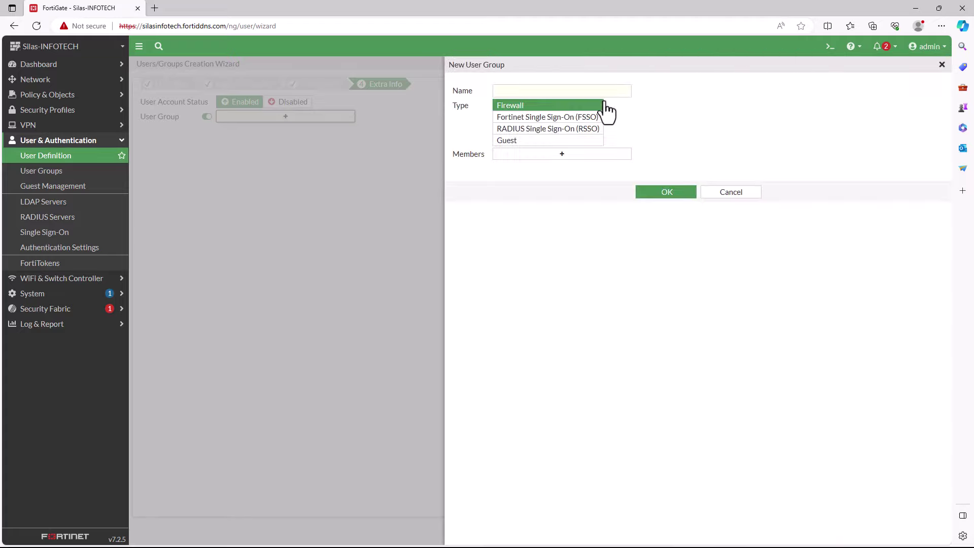
left_click(593, 92)
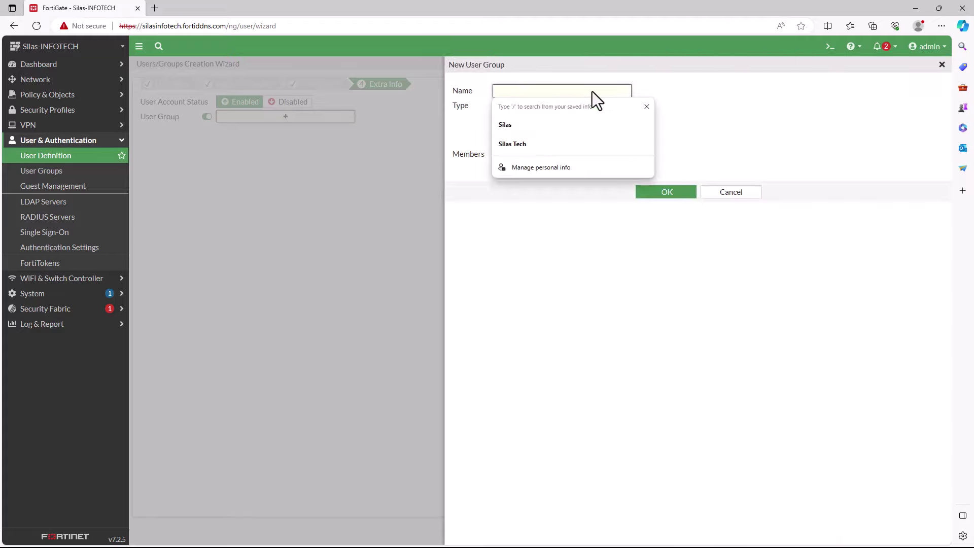
type("SSL")
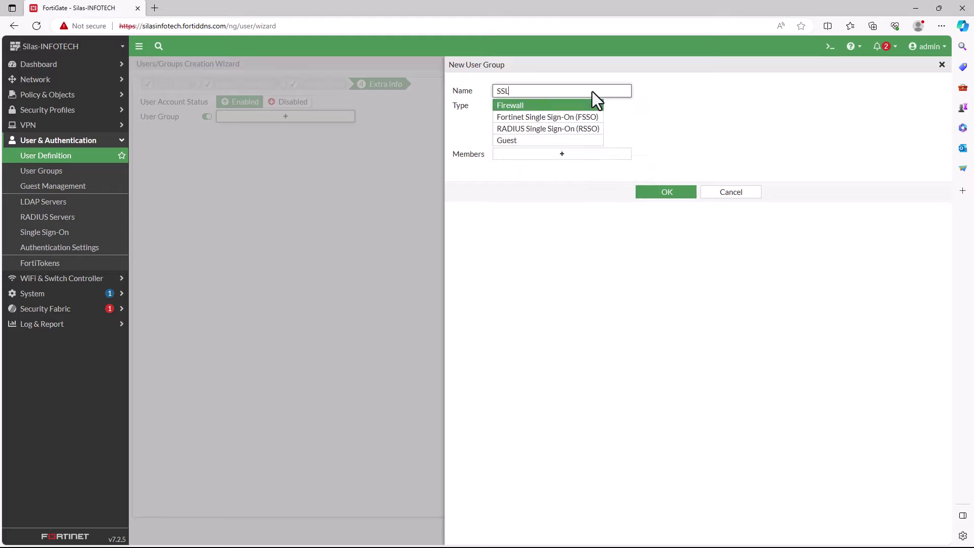
type("_VPN_GROUP")
left_click(572, 249)
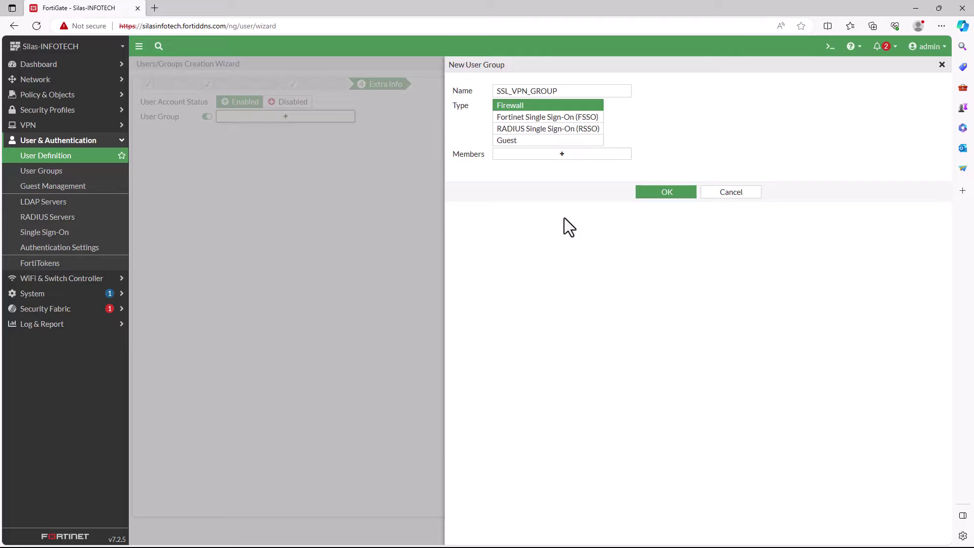
left_click(670, 192)
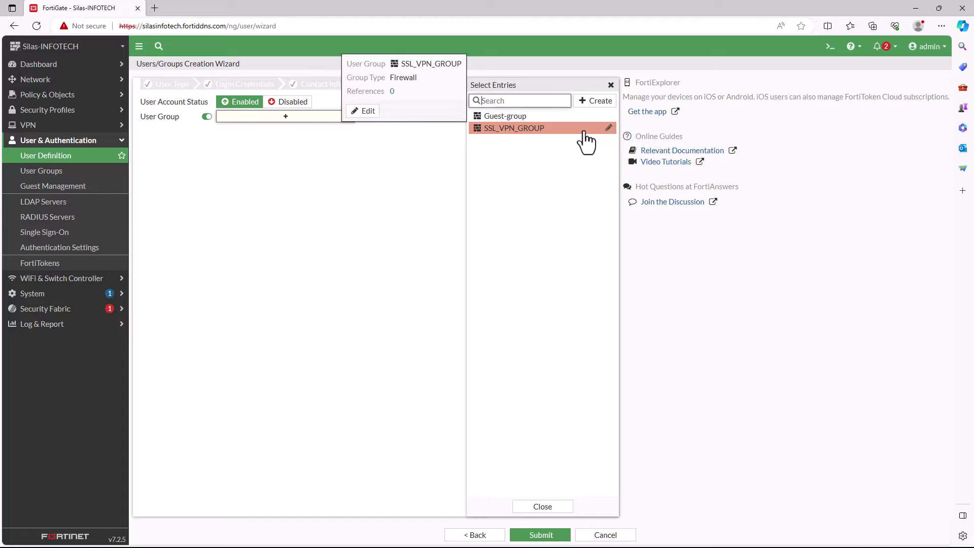
Step: Assign the new user account to SSL_VPN_GROUP and submit the user
left_click(584, 132)
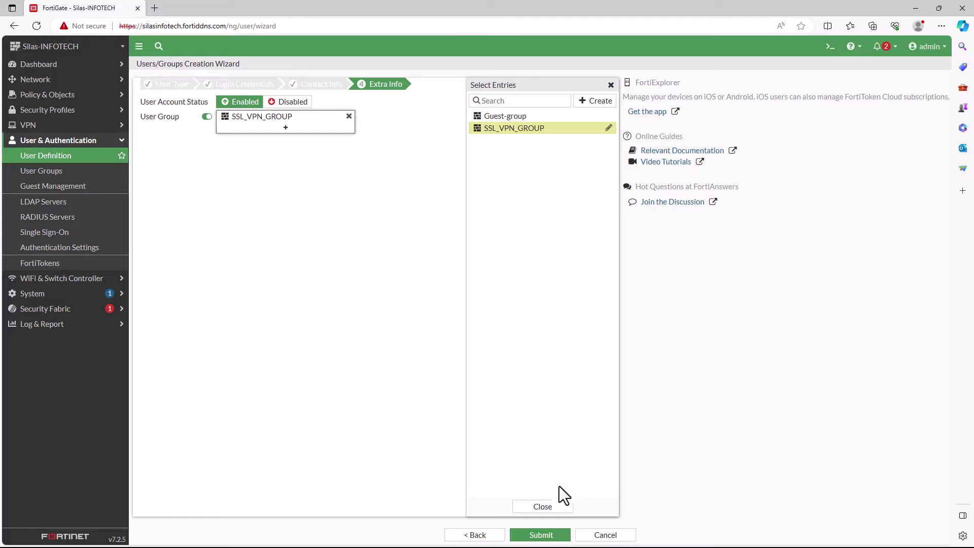
left_click(544, 506)
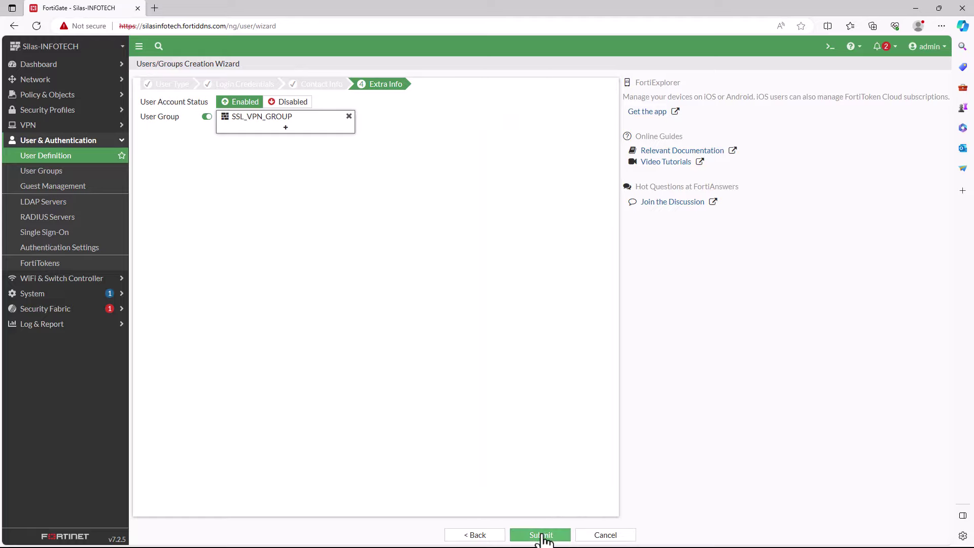
left_click(542, 537)
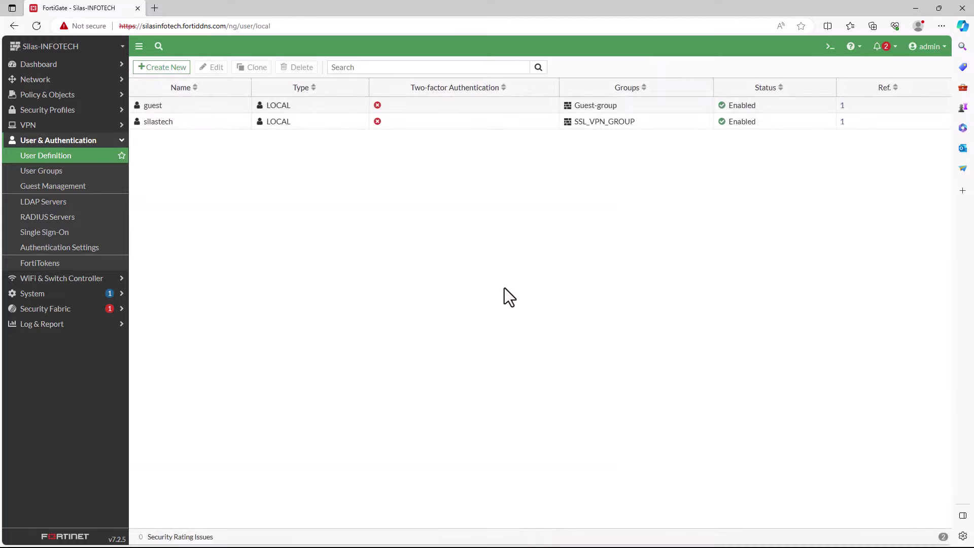
Step: Check the new user's entry and review the member list of the SSL_VPN_GROUP user group
mouse_move(166, 121)
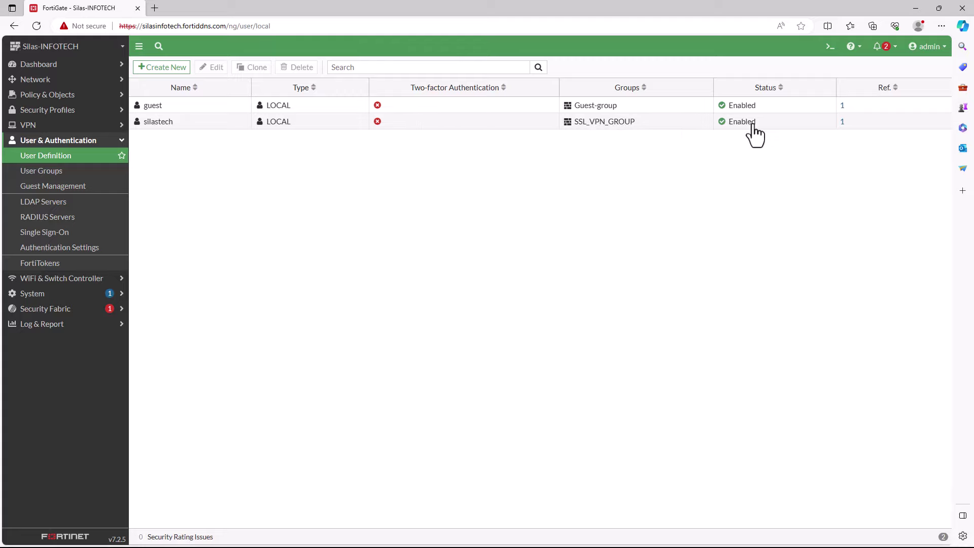
left_click(48, 175)
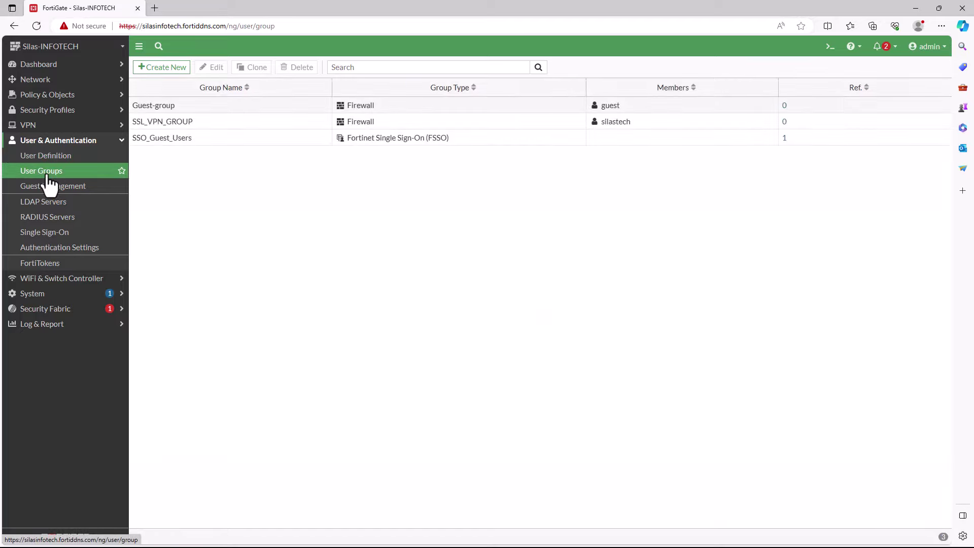
double_click(186, 123)
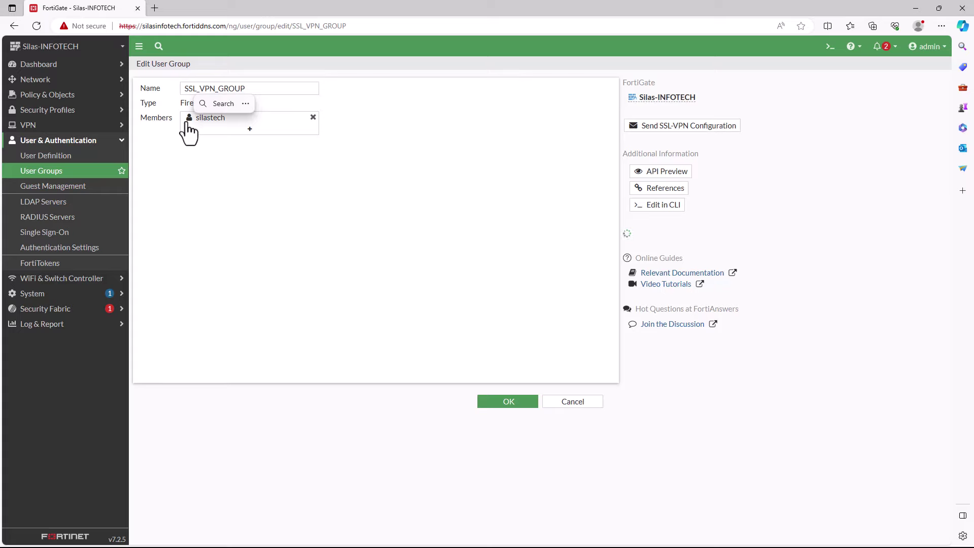
mouse_move(187, 124)
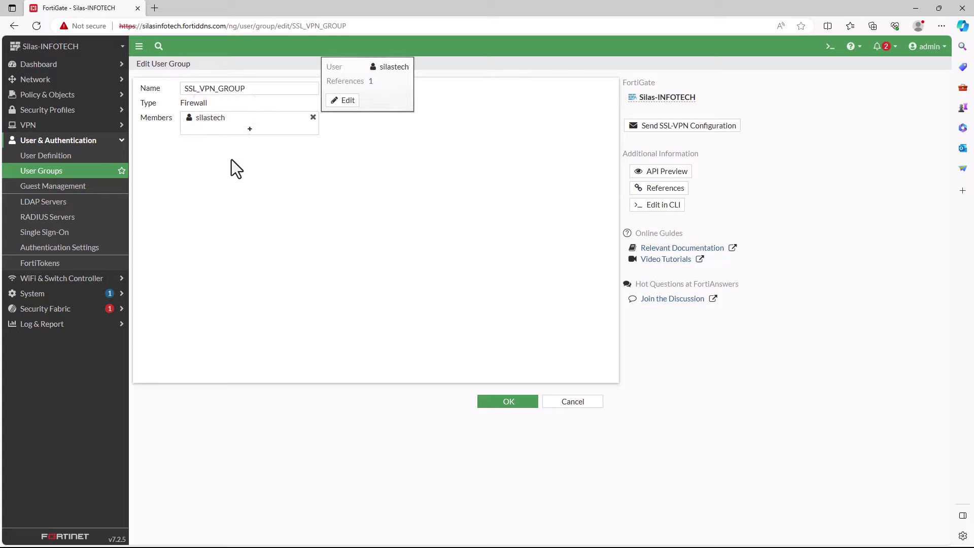
left_click(246, 133)
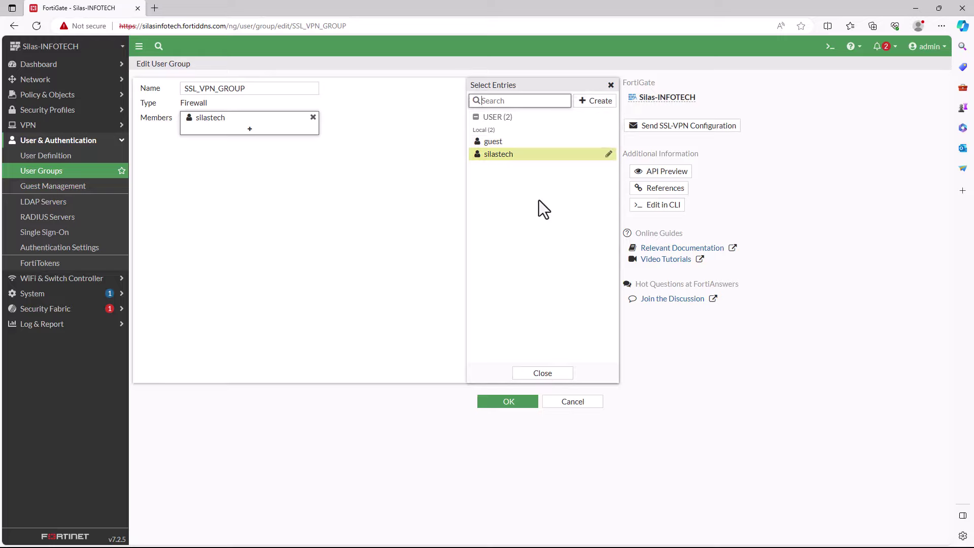
left_click(540, 374)
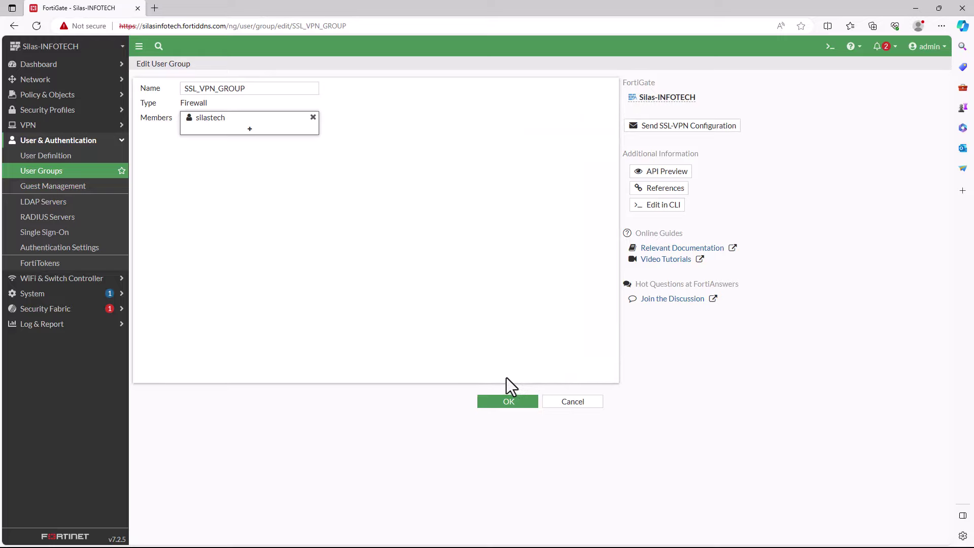
left_click(507, 403)
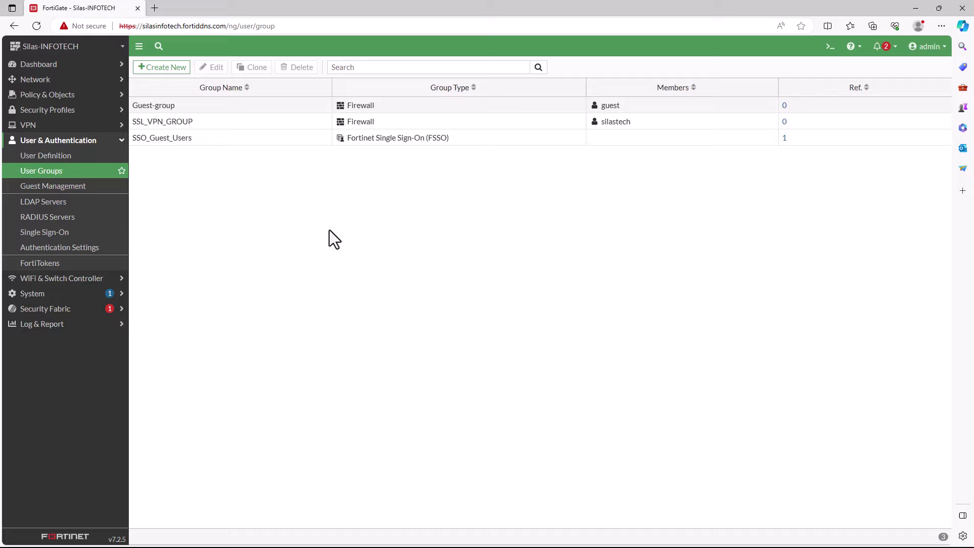
Step: Open the full-access SSL-VPN portal and try limiting users to one SSL-VPN connection at a time, switching the limit back off
left_click(29, 128)
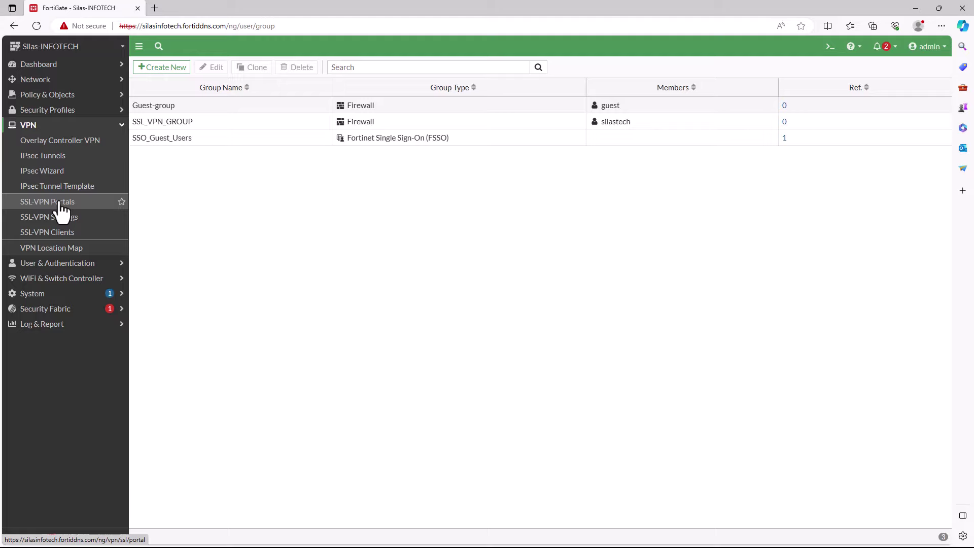
left_click(62, 210)
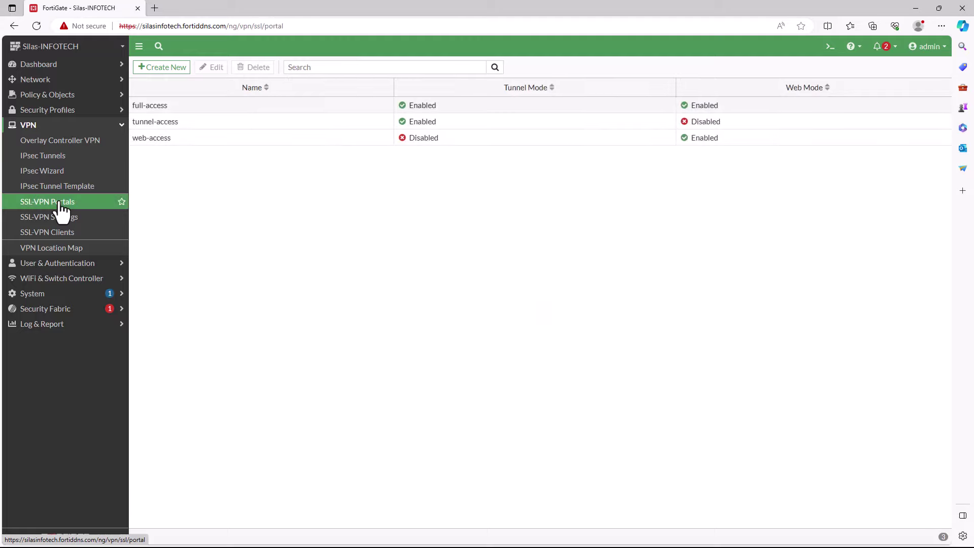
double_click(158, 112)
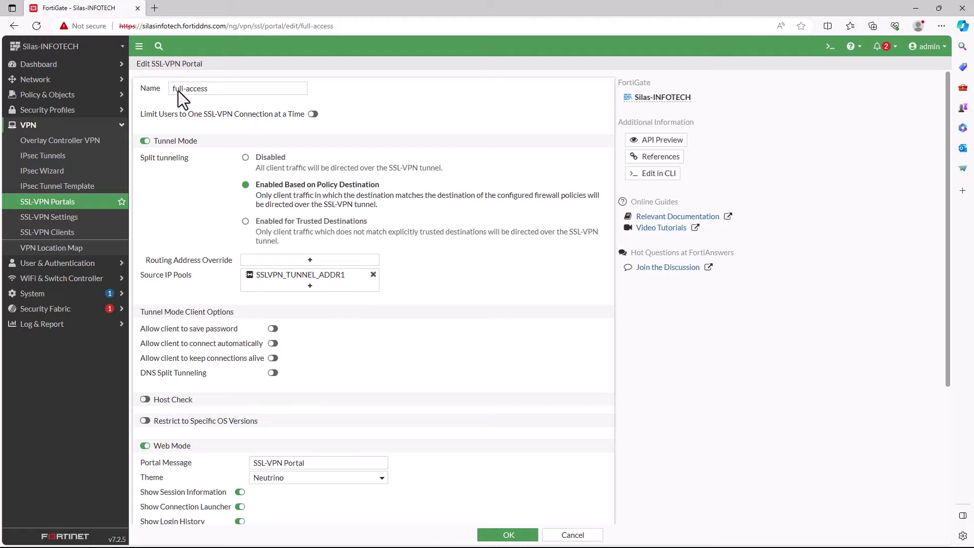
left_click(179, 88)
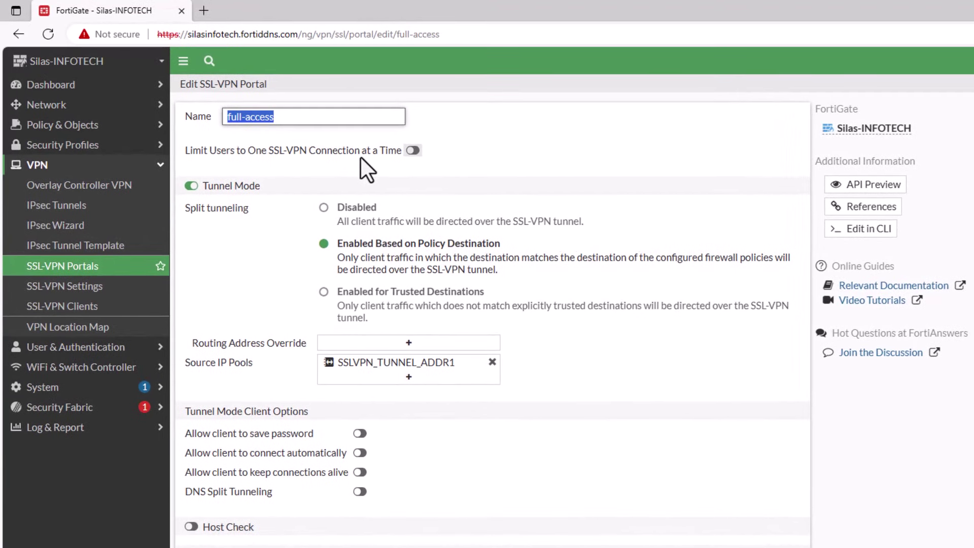
left_click(414, 158)
left_click(413, 153)
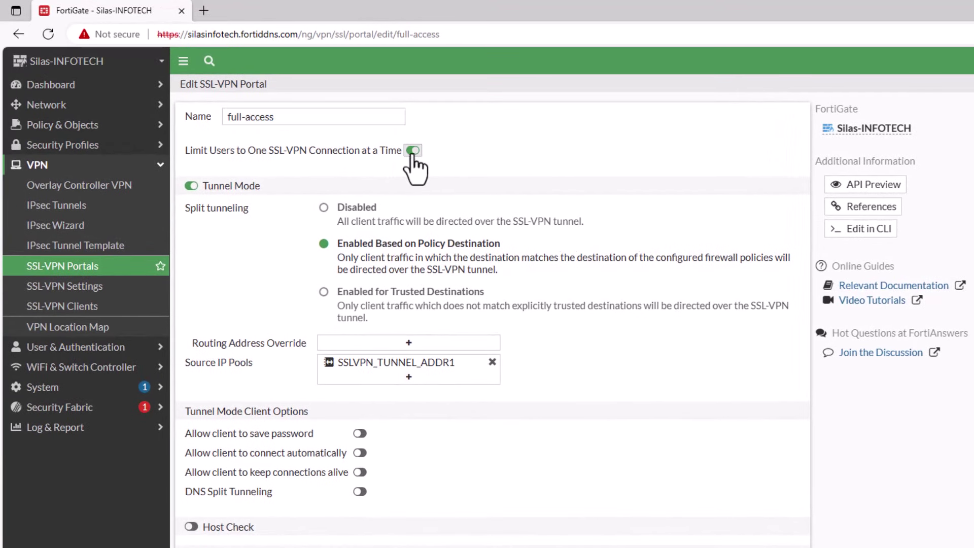
left_click(411, 152)
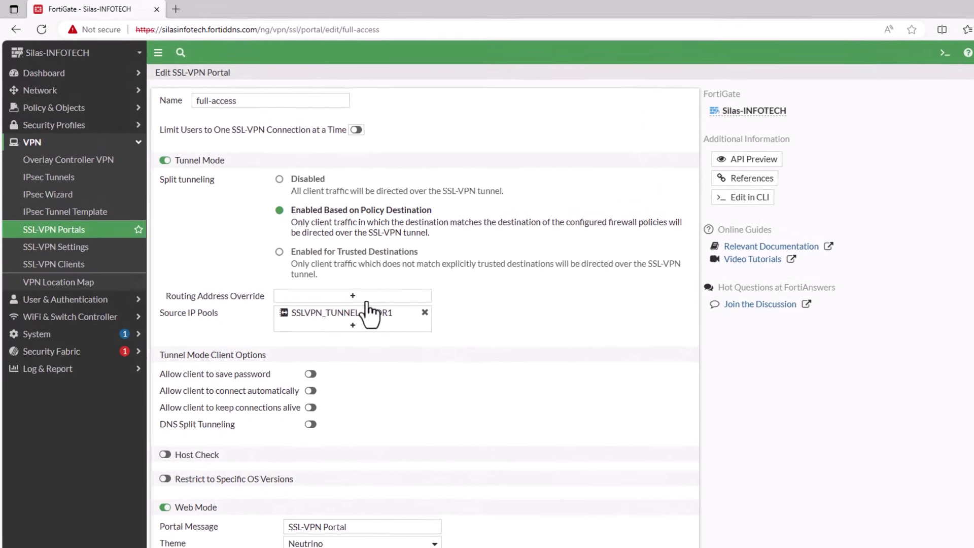
left_click(352, 296)
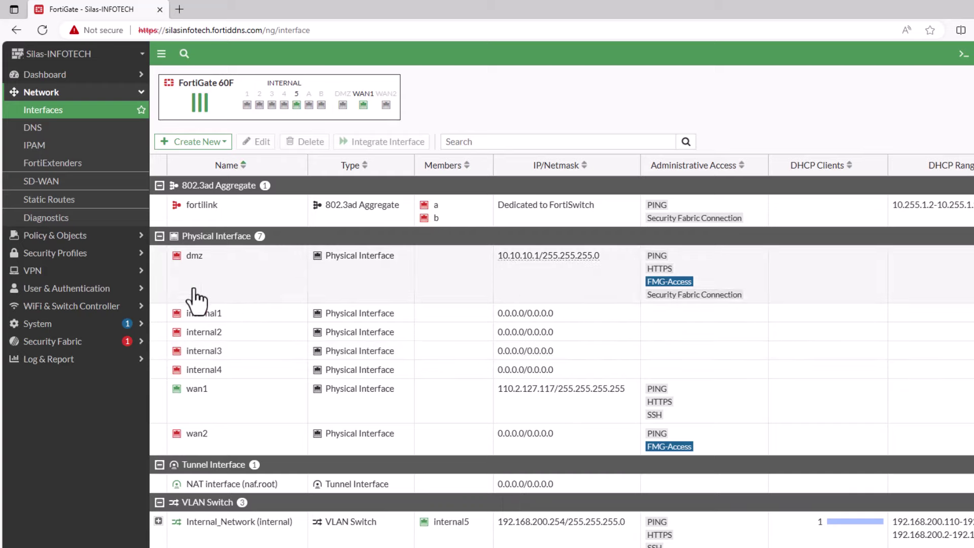
Step: Open the full-access SSL-VPN portal for editing and start creating a new address for its routing address override
left_click(56, 271)
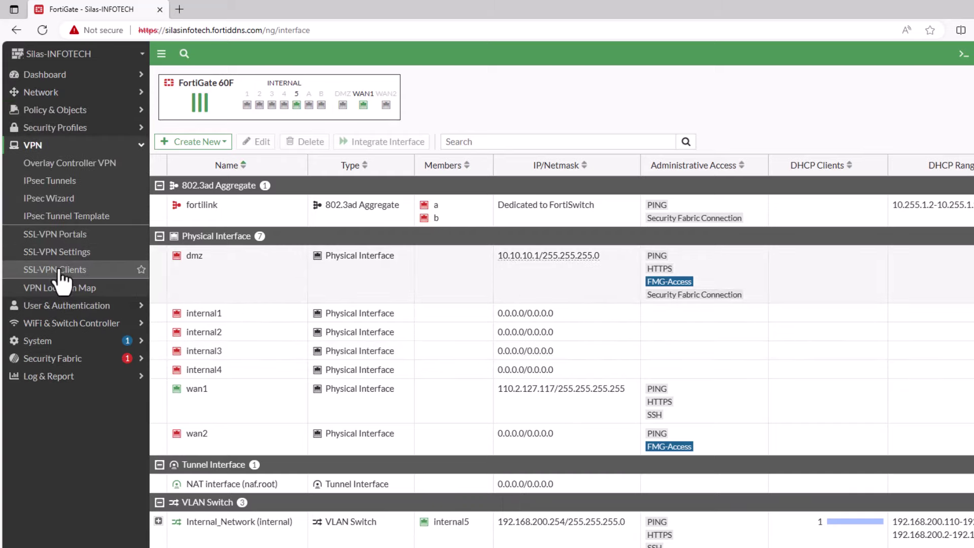
left_click(60, 235)
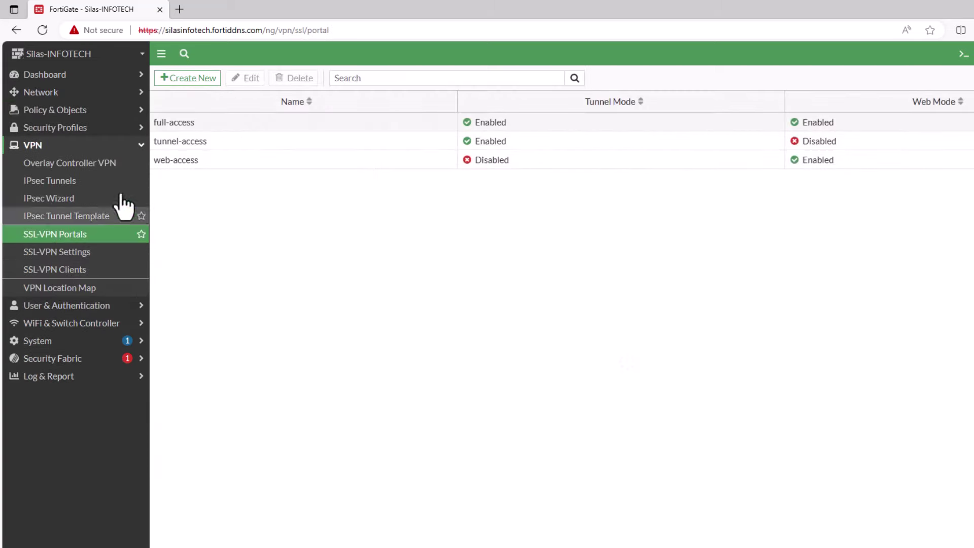
double_click(178, 123)
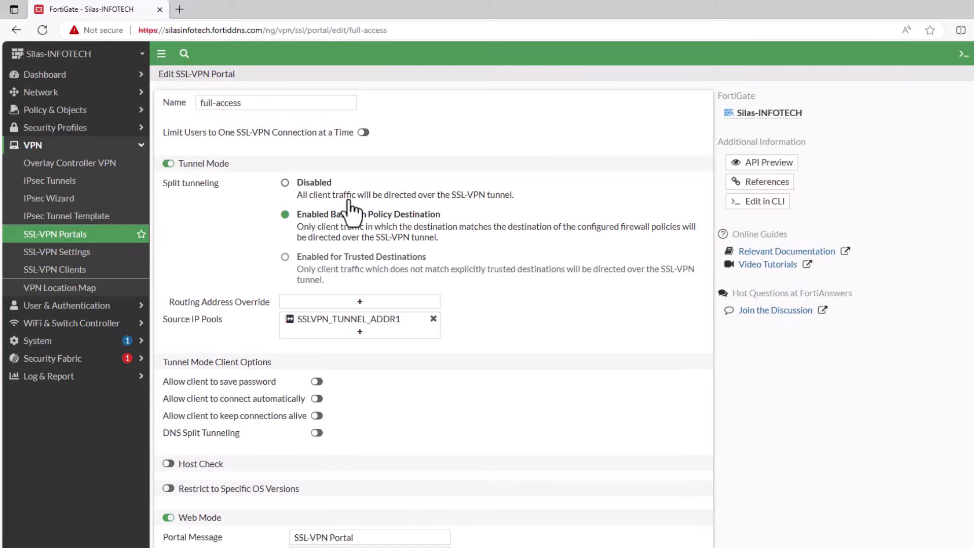
left_click(374, 304)
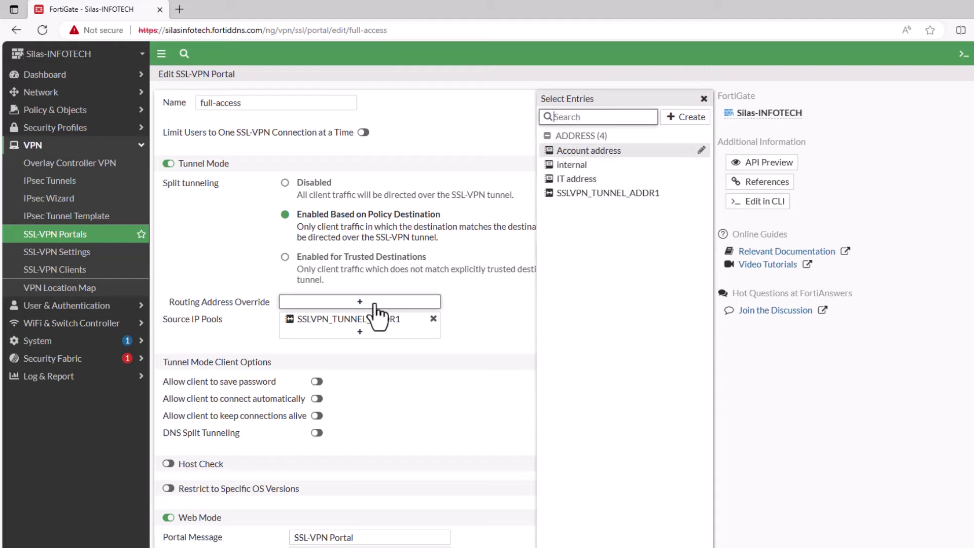
mouse_move(653, 175)
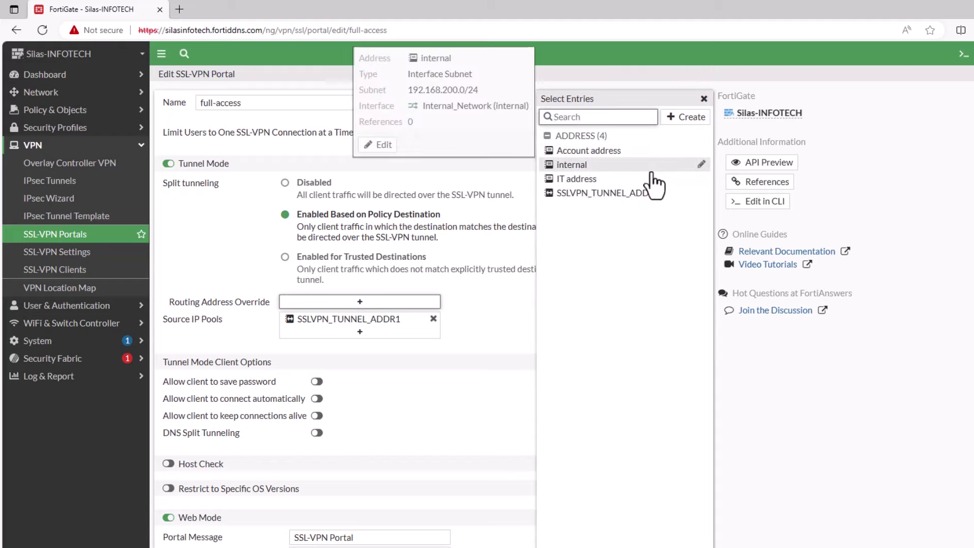
left_click(687, 117)
left_click(573, 156)
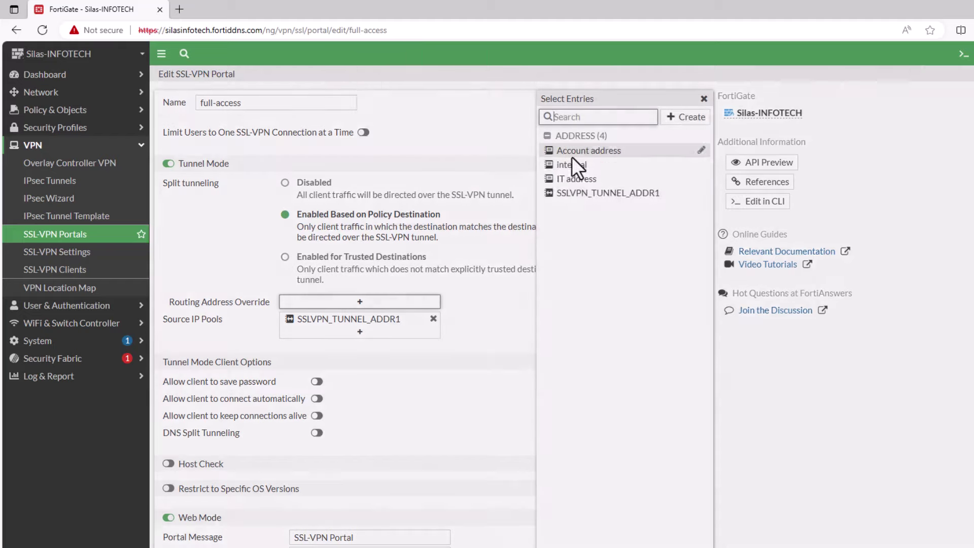
Step: Create the subnet address Internal_Network with 192.168.200.0/24 on any interface and select it as the routing address override
left_click(696, 110)
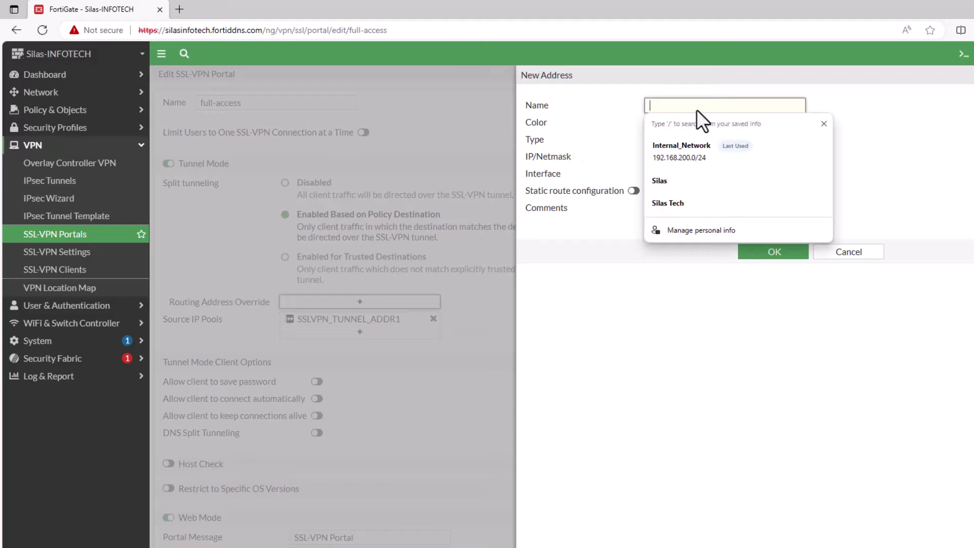
left_click(675, 145)
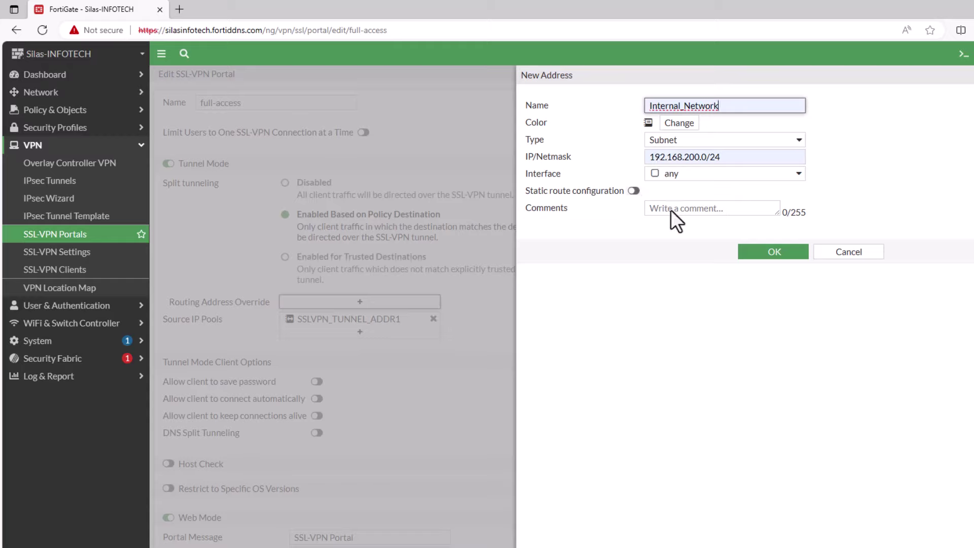
left_click(796, 175)
left_click(797, 177)
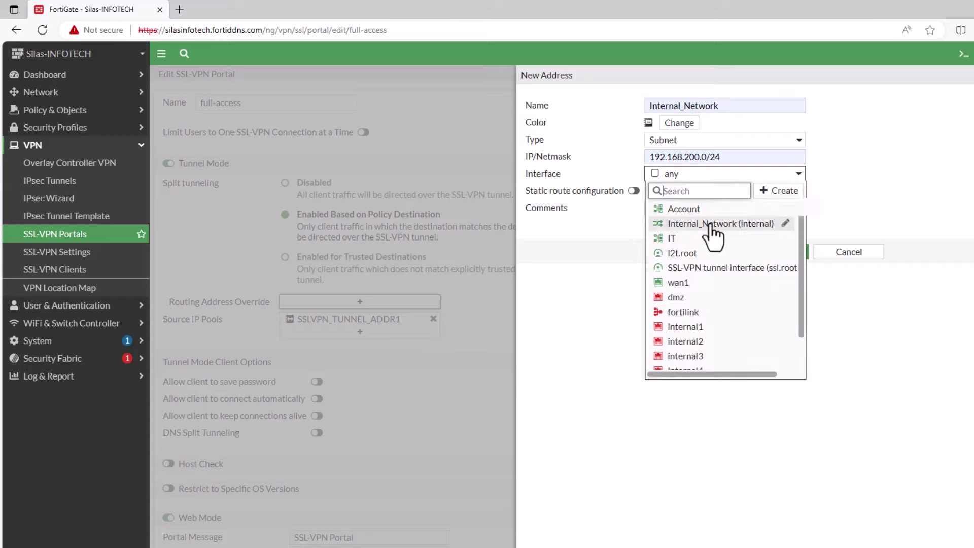
mouse_move(714, 236)
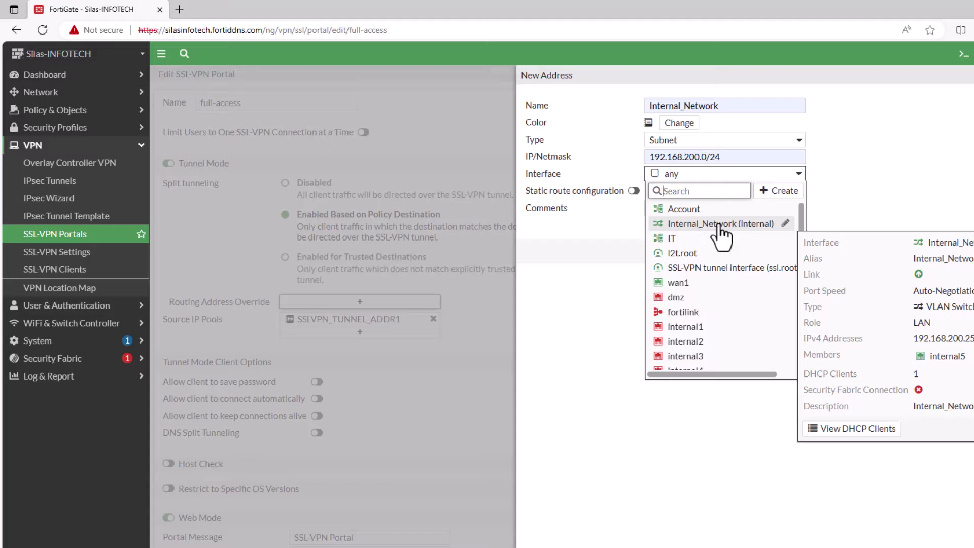
left_click(855, 194)
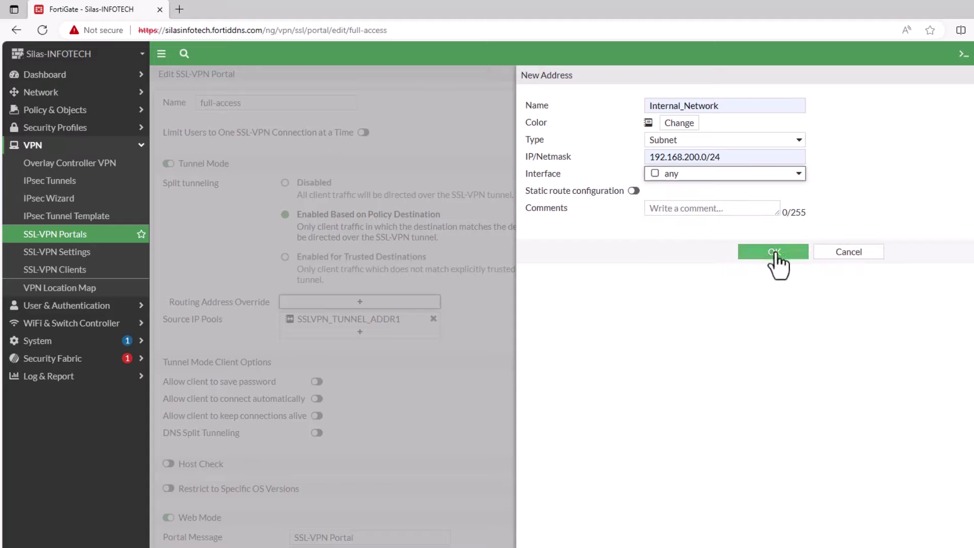
left_click(777, 252)
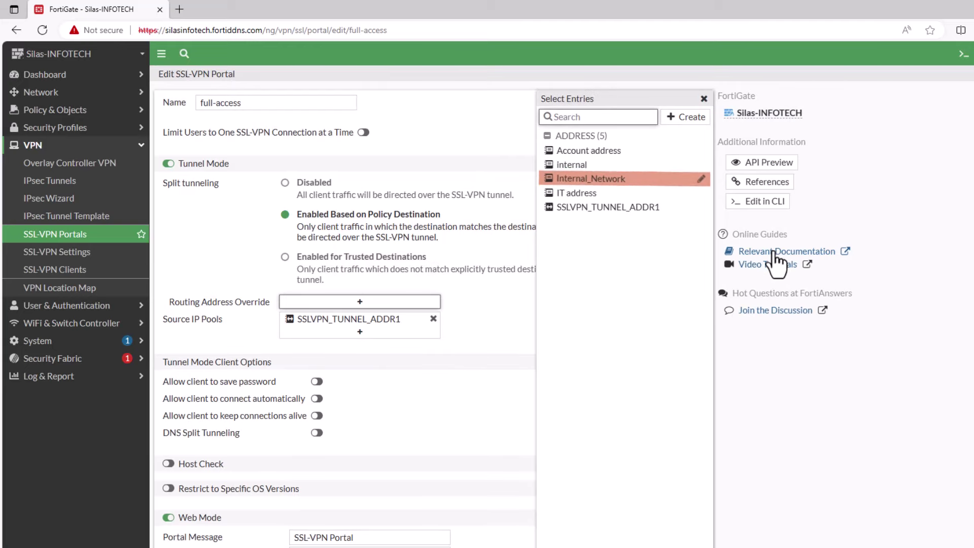
left_click(628, 183)
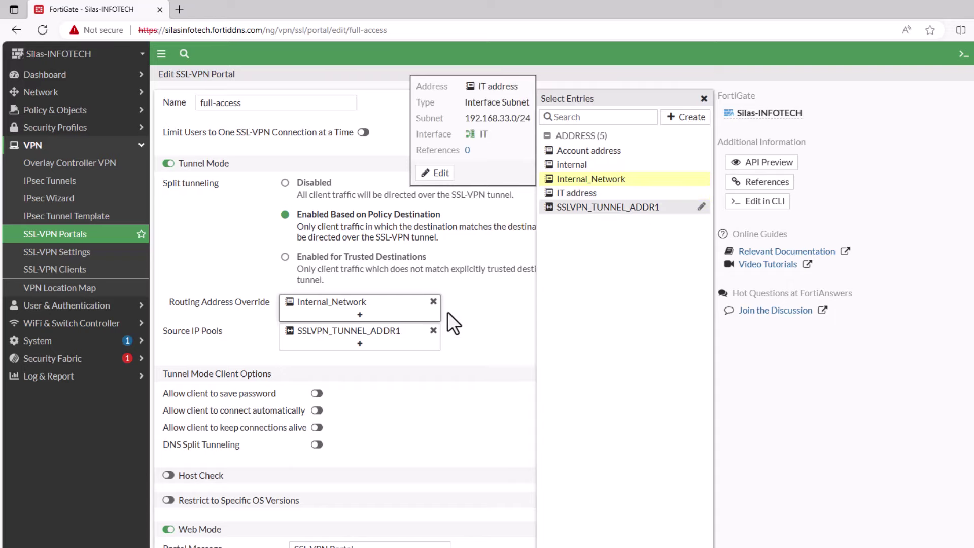
Step: Replace the source IP pool with a new subnet address Remote_Address, 172.31.0.0/24, and allow clients to keep connections alive
left_click(433, 331)
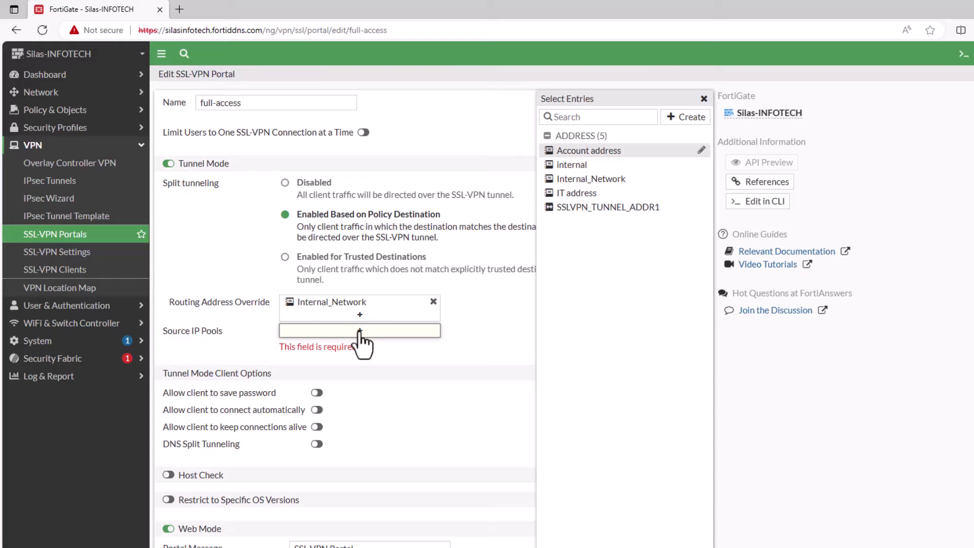
left_click(692, 122)
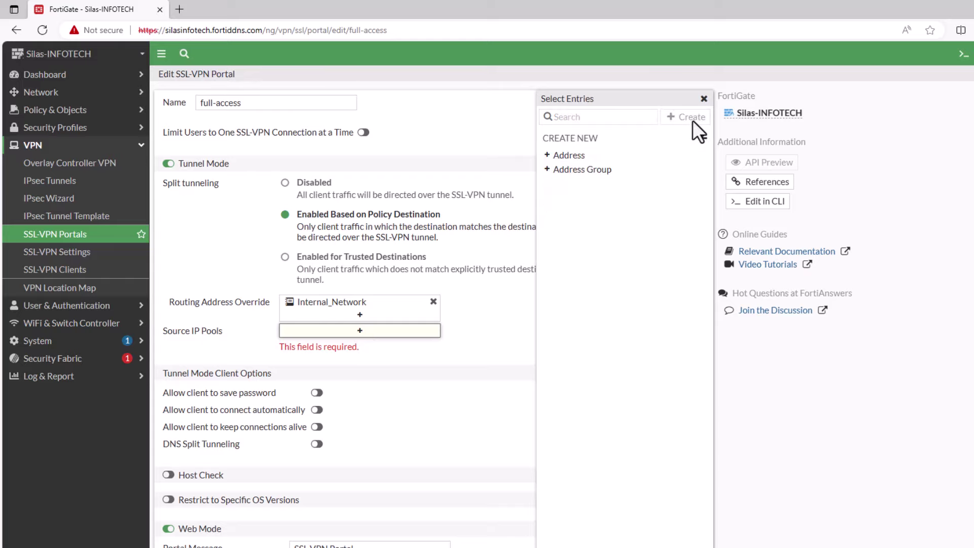
left_click(570, 157)
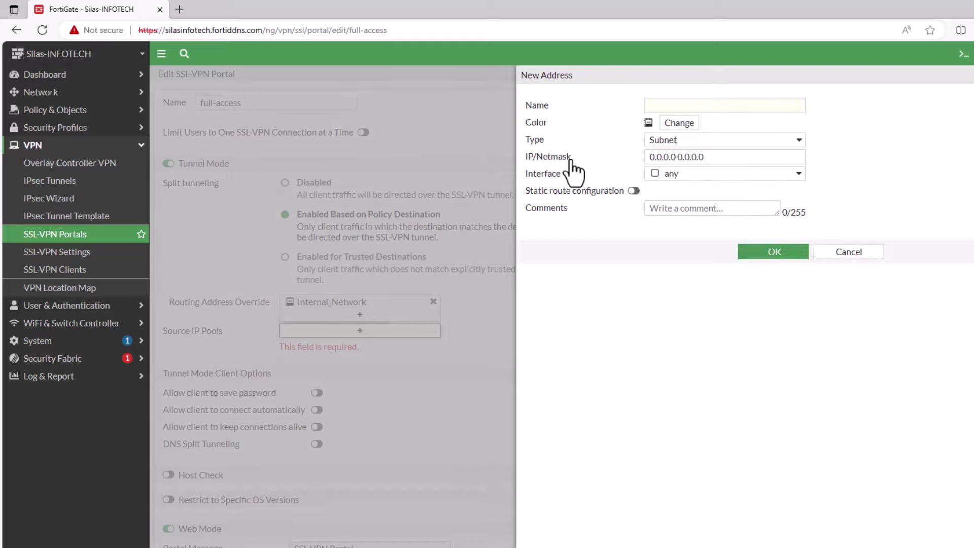
left_click(705, 109)
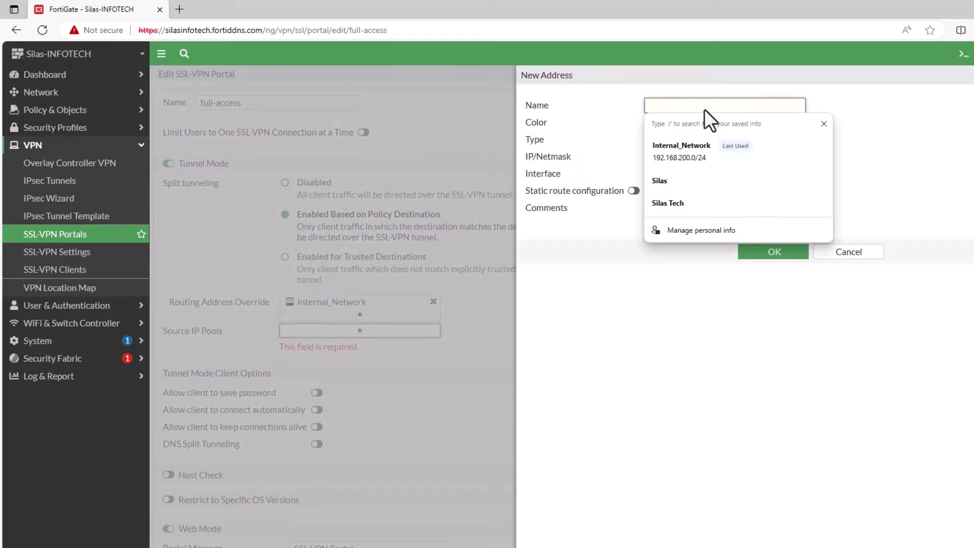
type("Remote_Address")
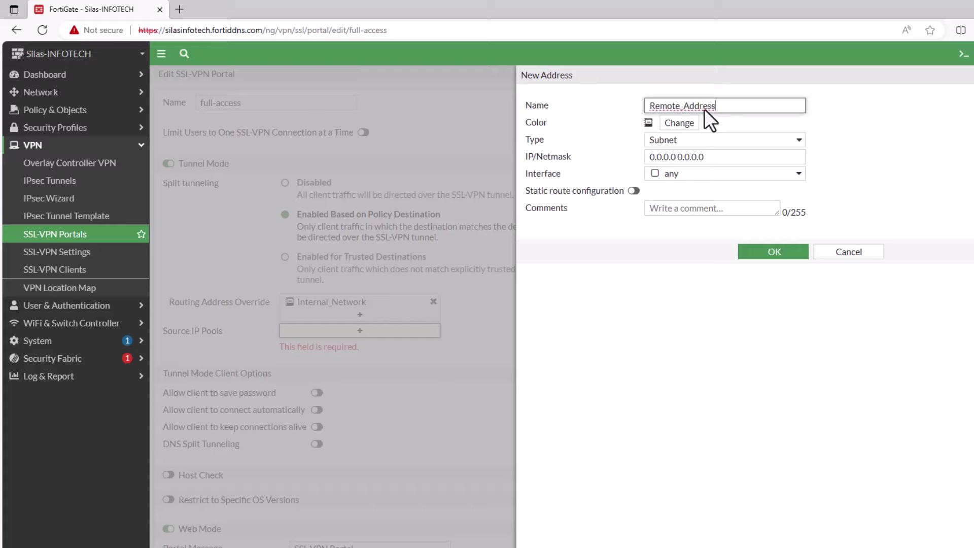
left_click(726, 158)
type("172.31.0")
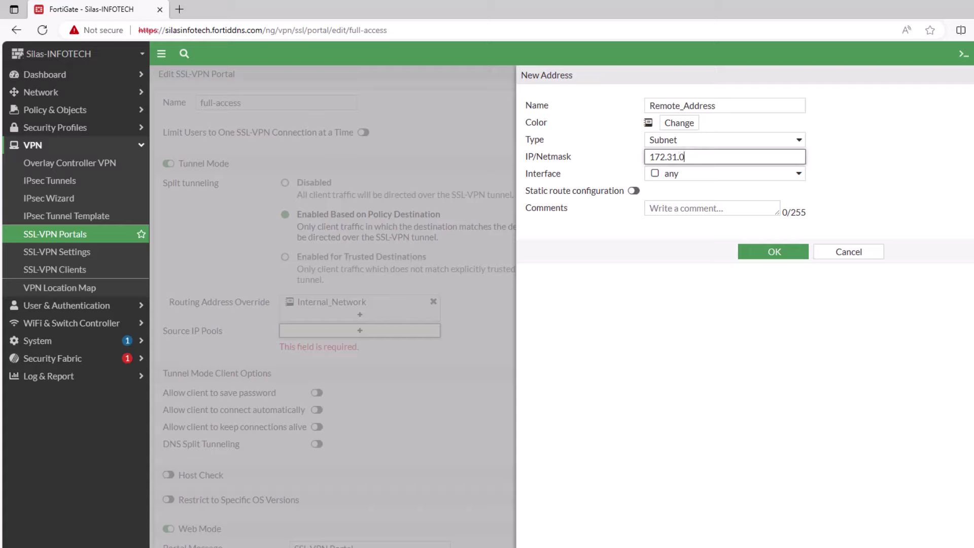
type(".0/24")
left_click(785, 253)
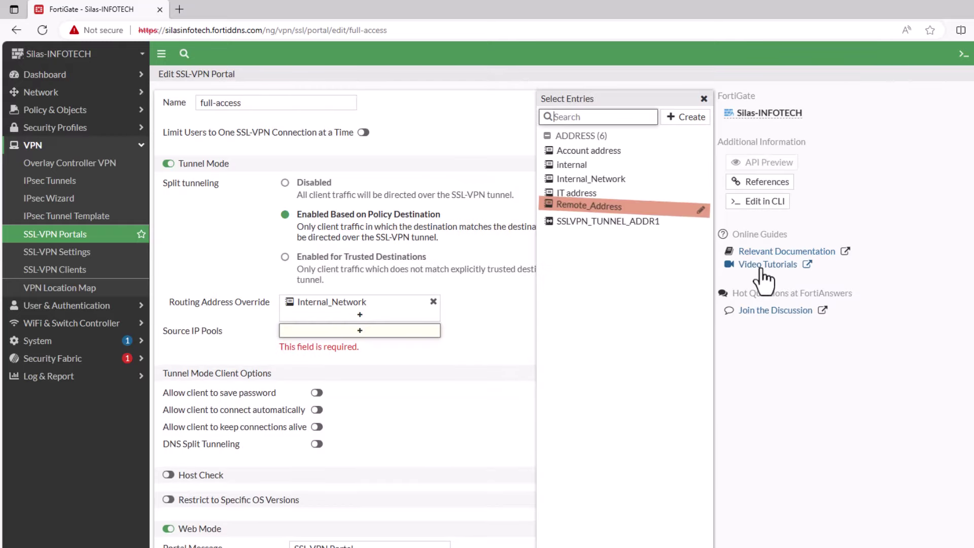
left_click(635, 208)
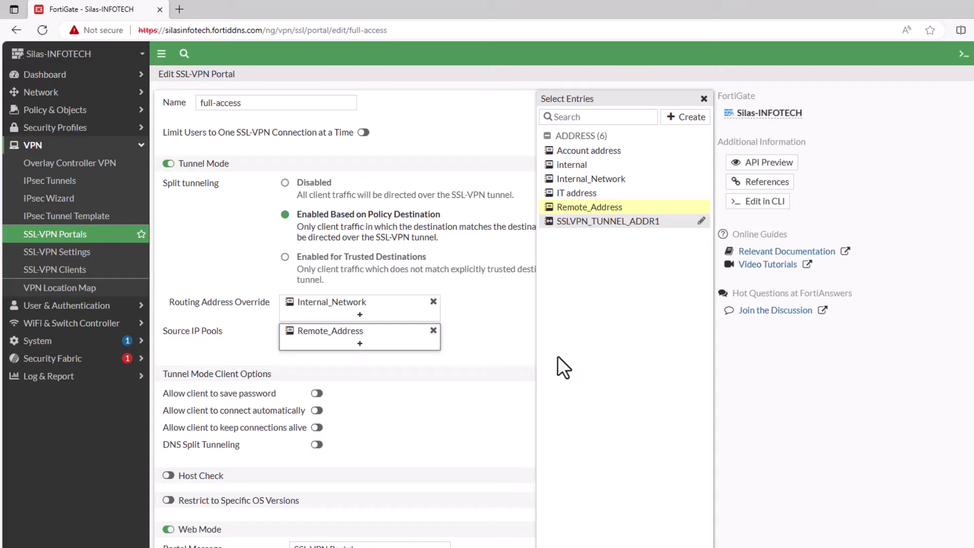
left_click(317, 428)
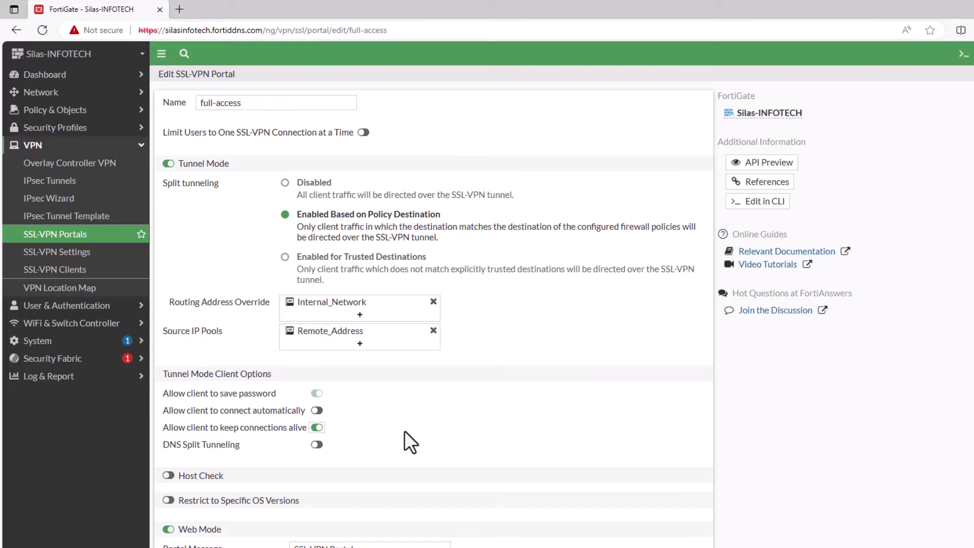
Step: Try the portal's host check with the Firewall, Enable both and Realtime AntiVirus types, and switch the host check back off
scroll(404, 430, "down", 2)
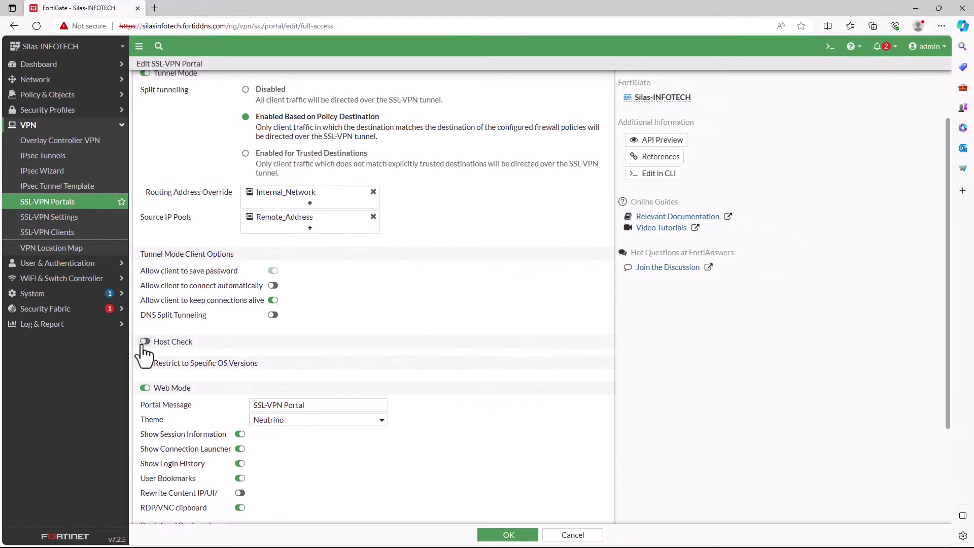
left_click(145, 342)
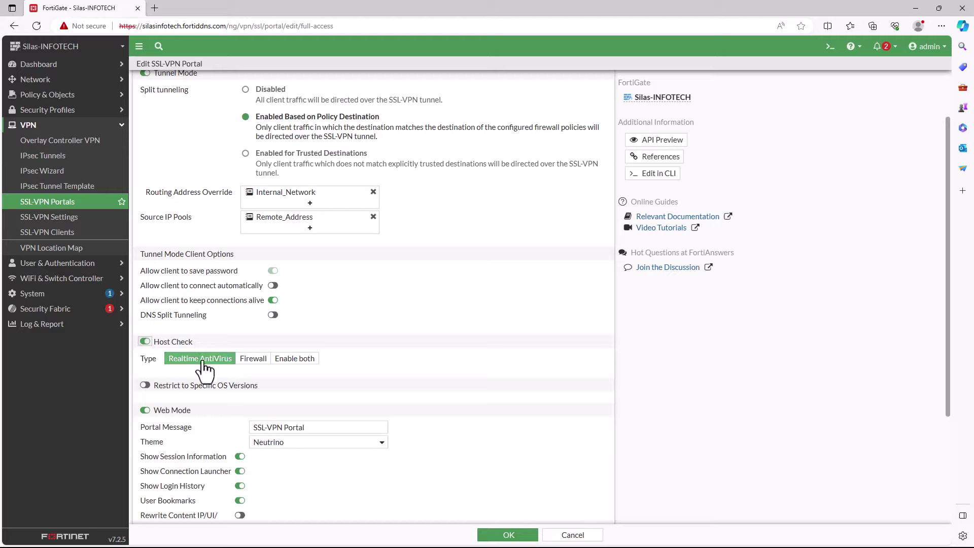
left_click(253, 361)
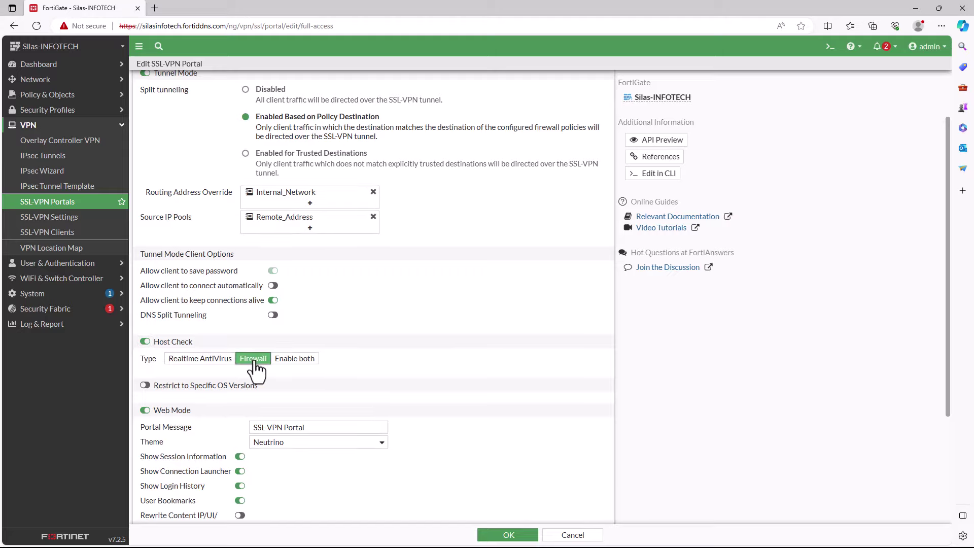
left_click(282, 361)
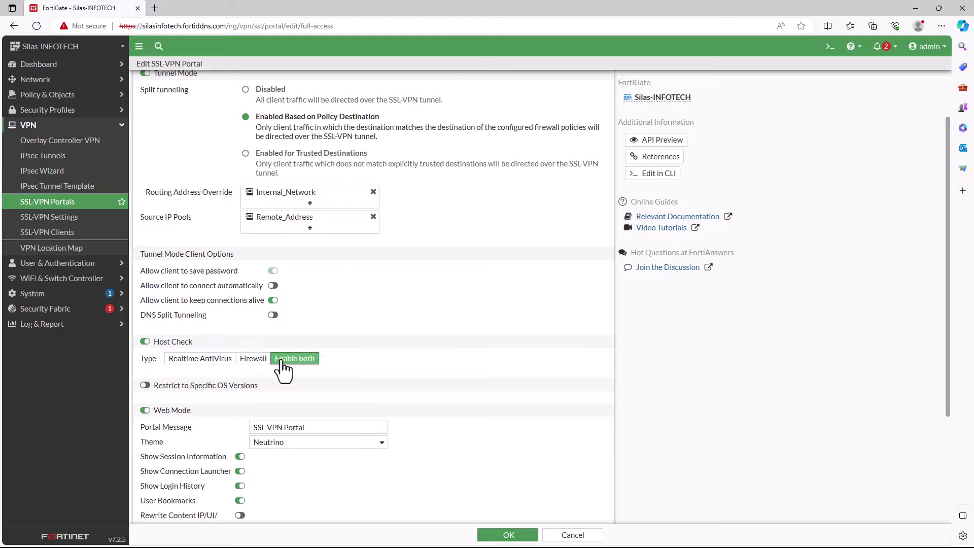
left_click(207, 361)
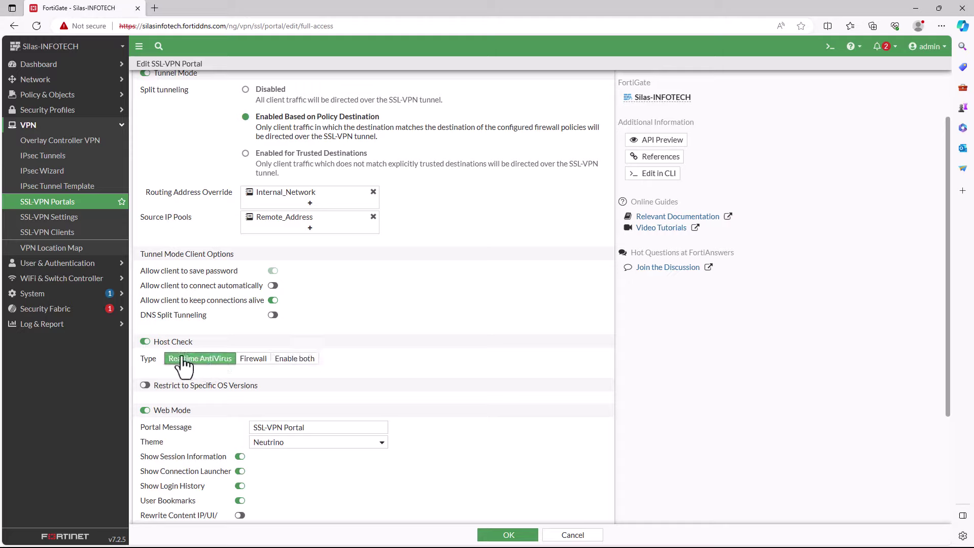
left_click(146, 343)
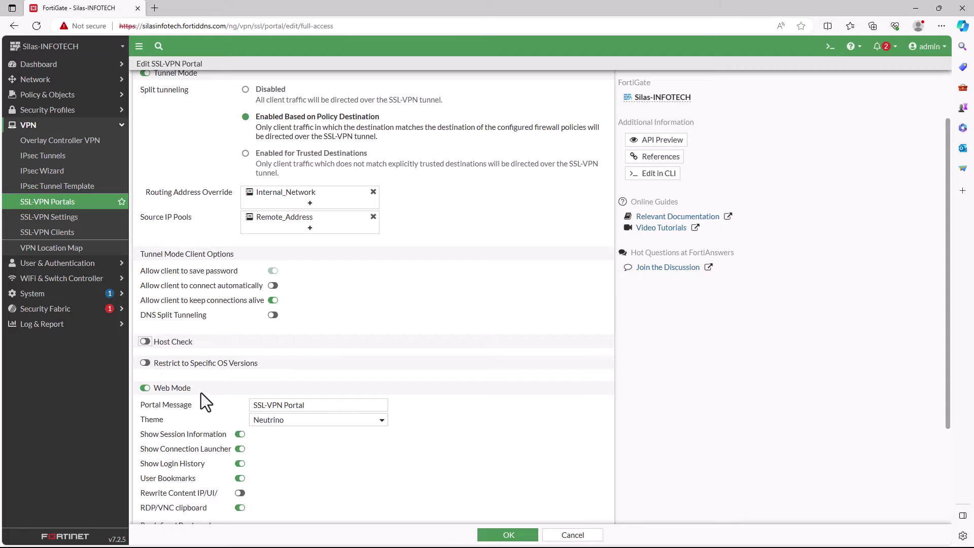
Step: Enable the restriction to specific OS versions and set the action for Windows 7 to Deny
left_click(145, 363)
scroll(186, 455, "down", 1)
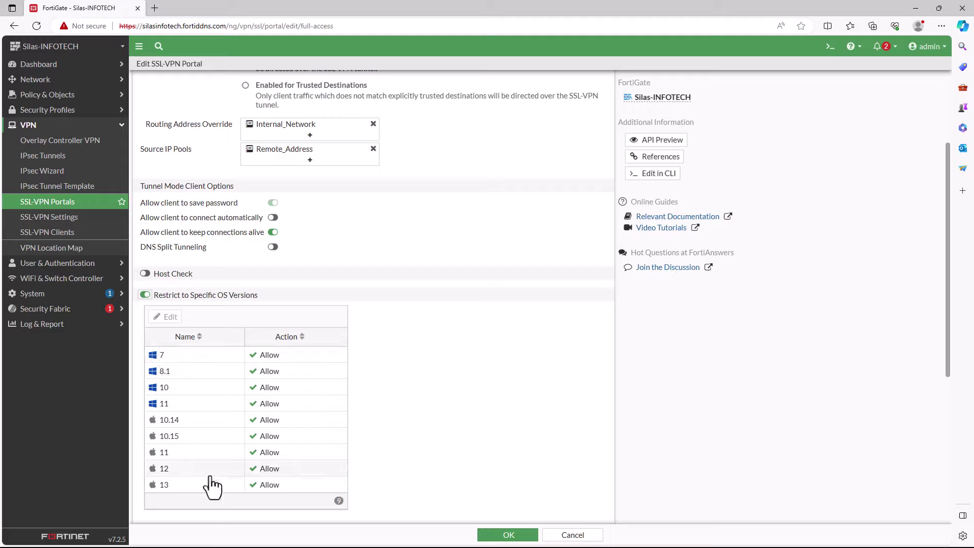
left_click(269, 361)
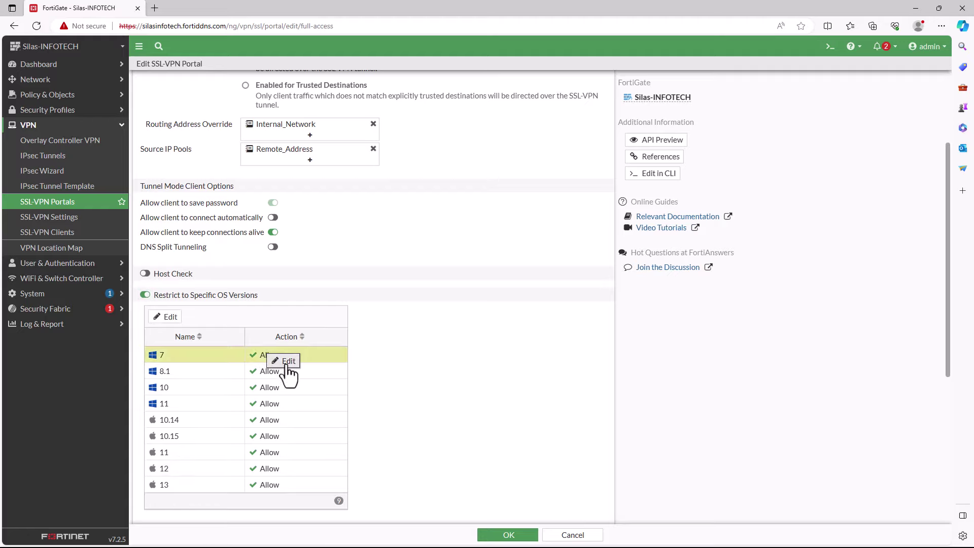
left_click(289, 364)
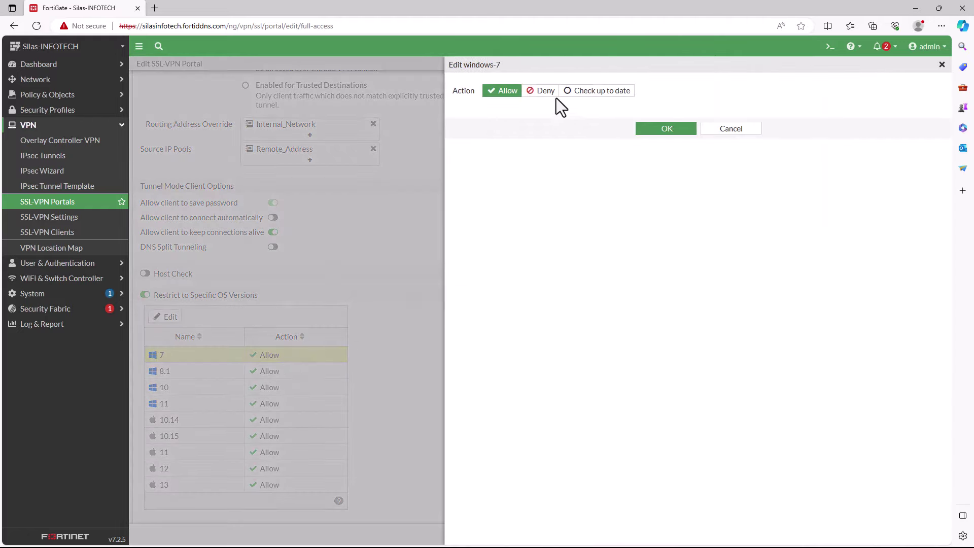
left_click(544, 91)
left_click(669, 130)
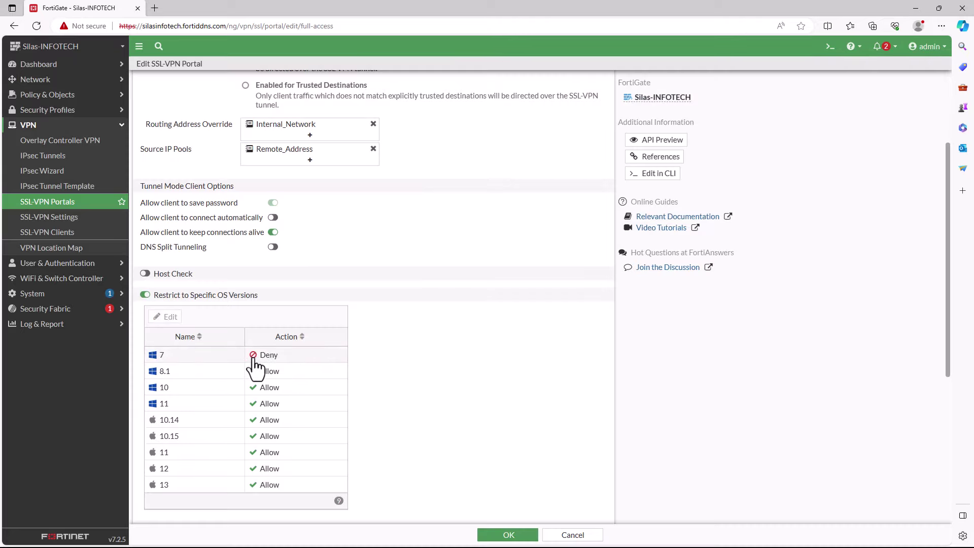
Step: Set the Windows 7 action back to Allow and disable the restriction to specific OS versions
left_click(265, 359)
left_click(287, 364)
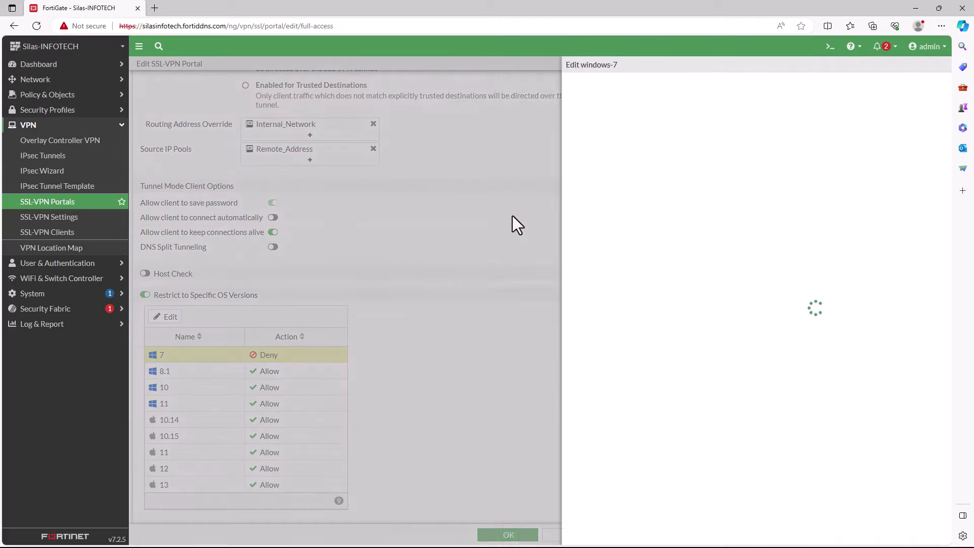
left_click(502, 94)
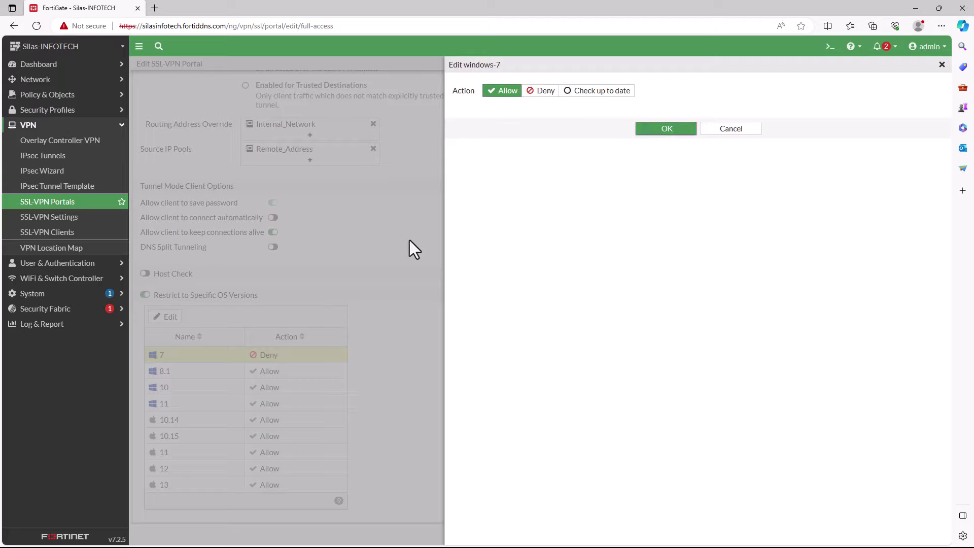
left_click(667, 132)
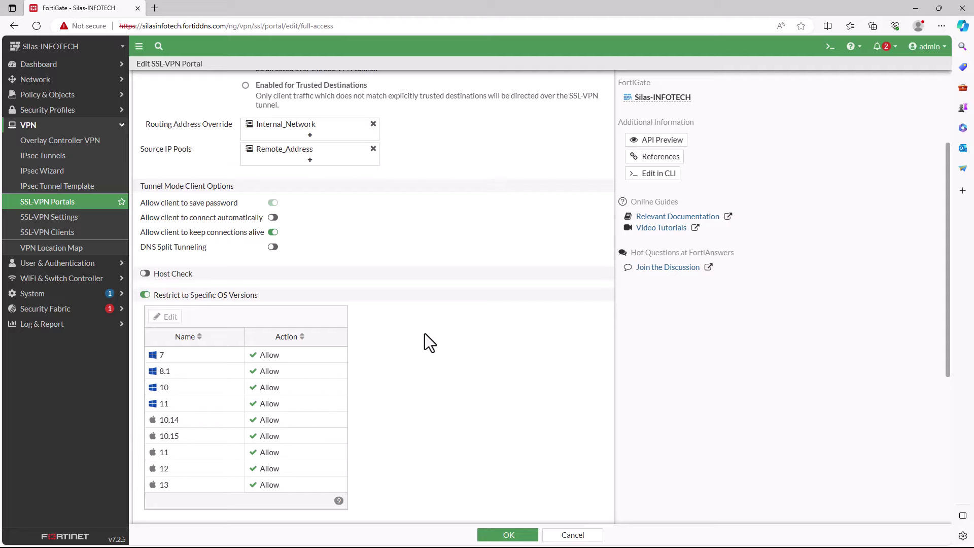
scroll(425, 334, "down", 1)
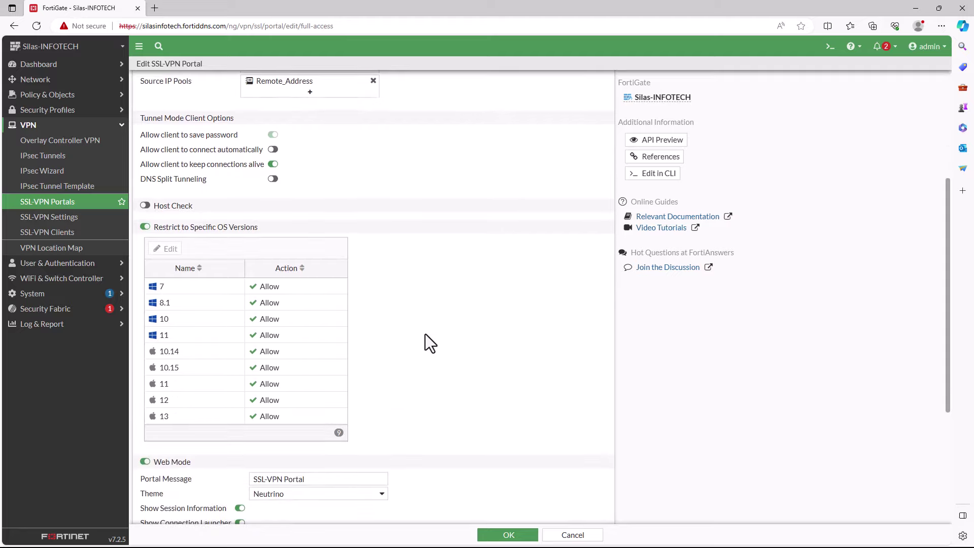
left_click(145, 226)
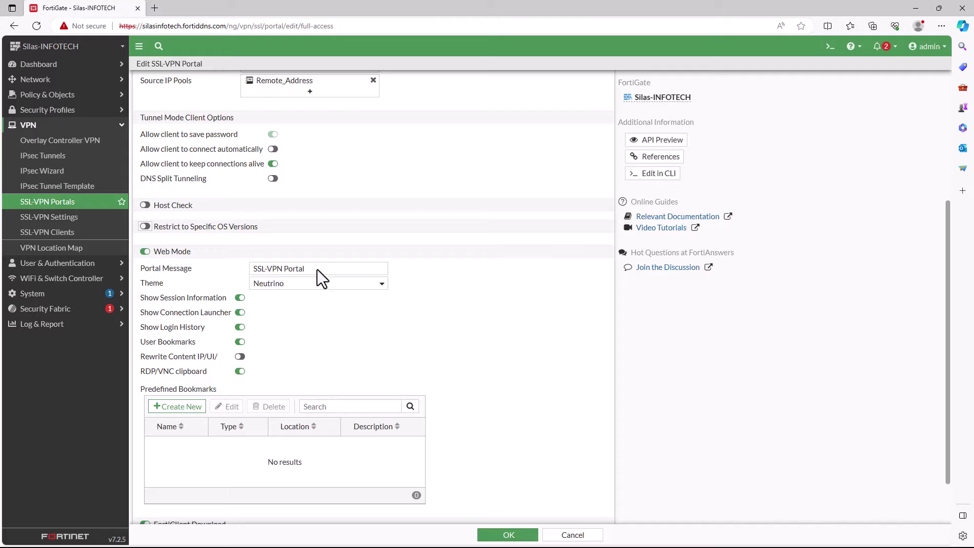
Step: Try the Mariner and Jade themes for the portal's web mode and return the theme to Neutrino
left_click(363, 288)
left_click(335, 316)
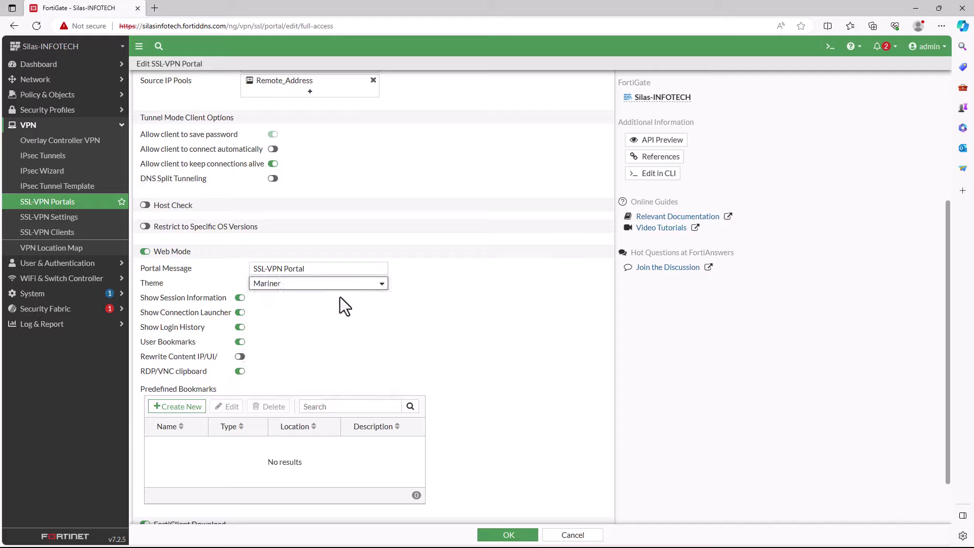
left_click(344, 287)
left_click(333, 297)
left_click(330, 287)
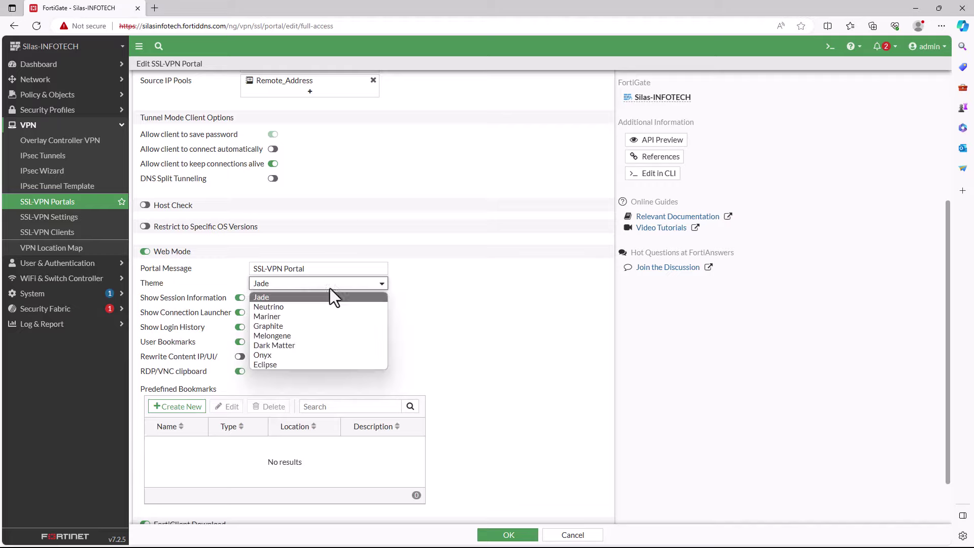
left_click(318, 307)
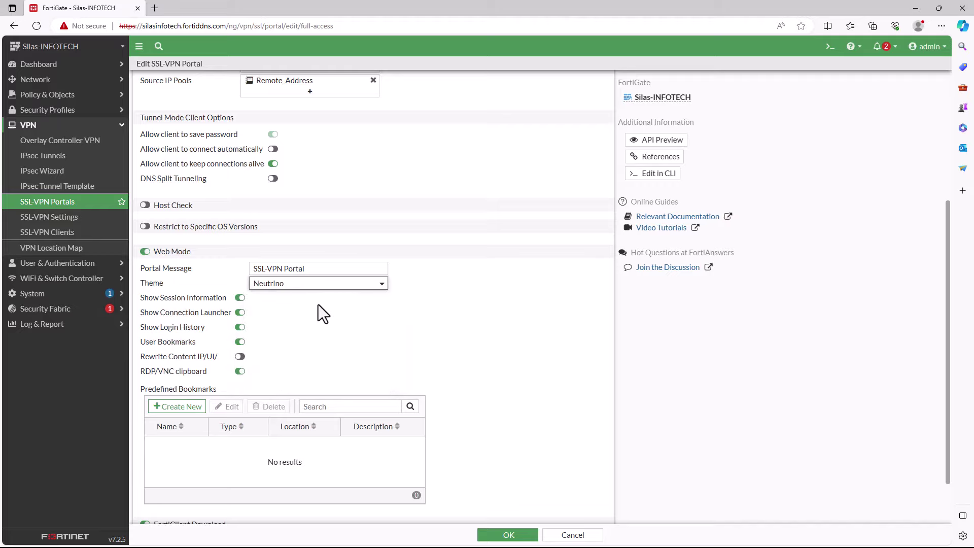
scroll(311, 309, "down", 1)
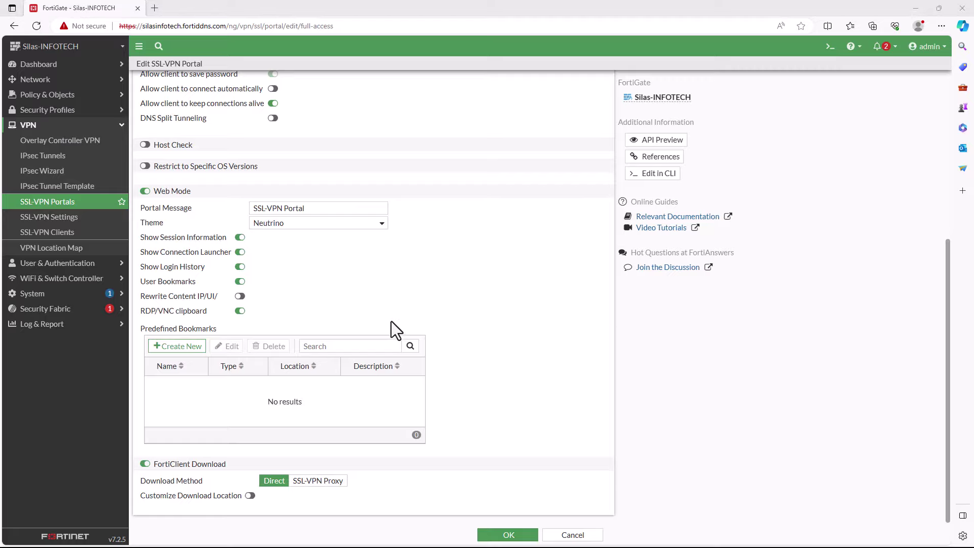
Step: Save the full-access portal and set the SSL-VPN settings to listen on the wan1 interface
left_click(499, 536)
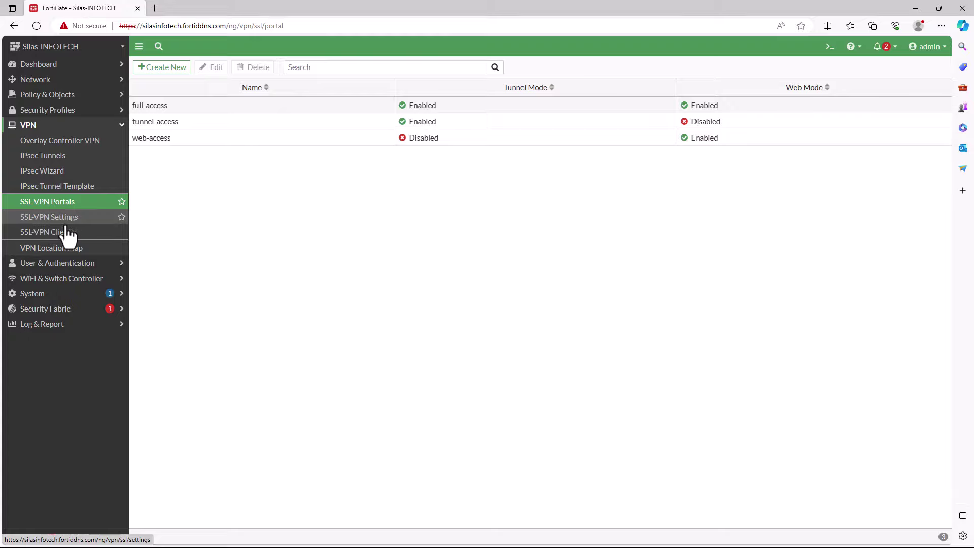
left_click(38, 229)
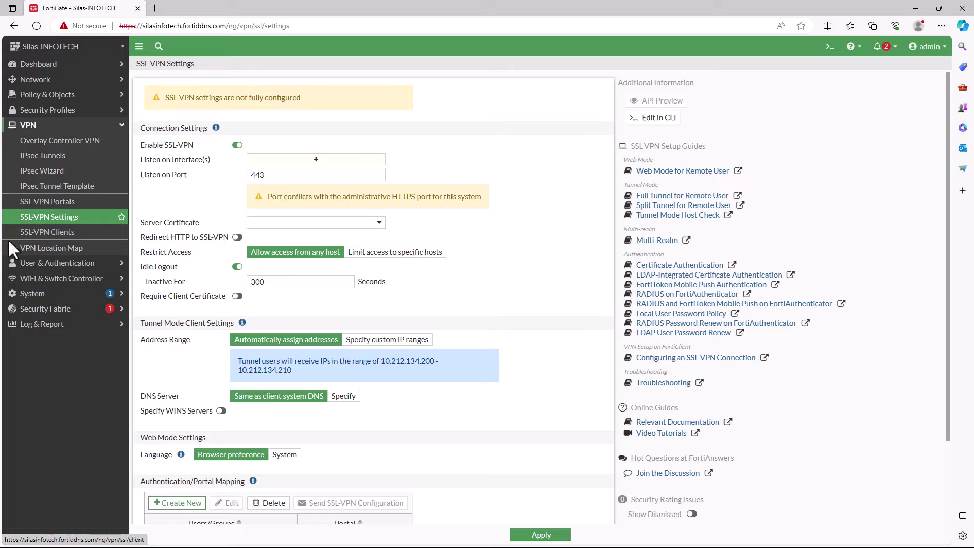
left_click(315, 160)
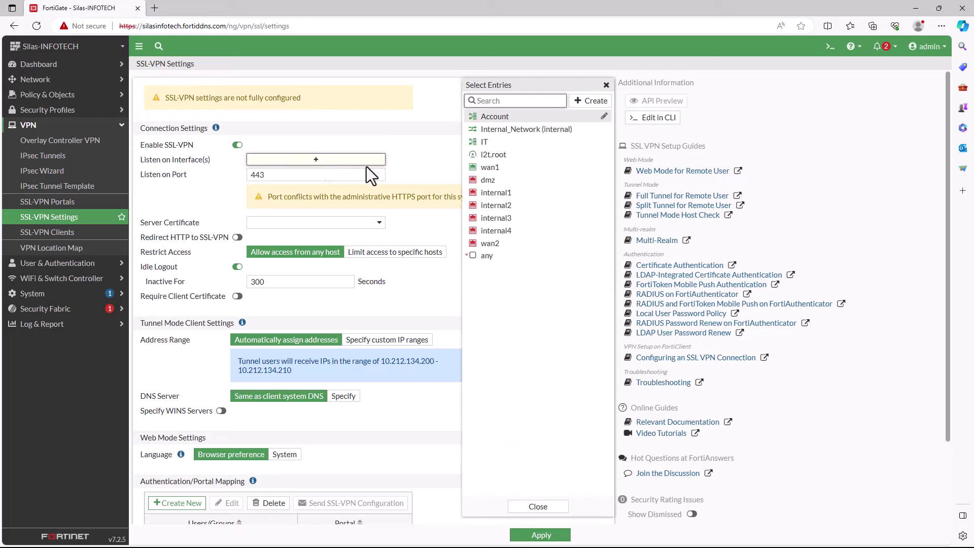
mouse_move(499, 172)
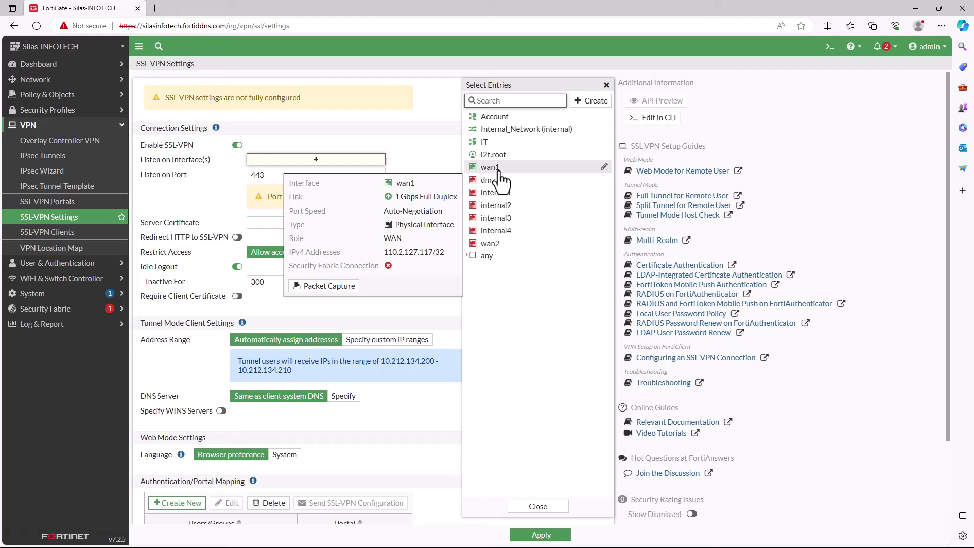
left_click(490, 168)
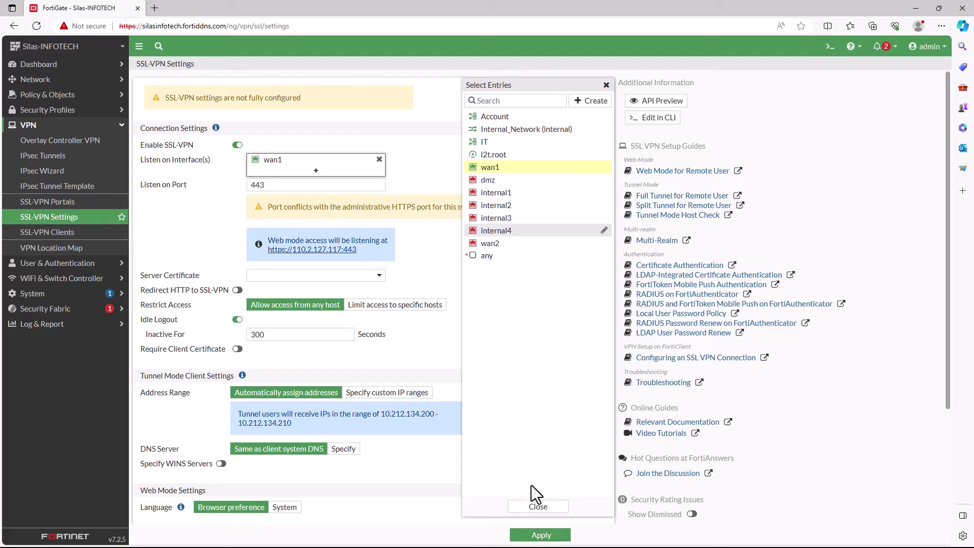
left_click(535, 507)
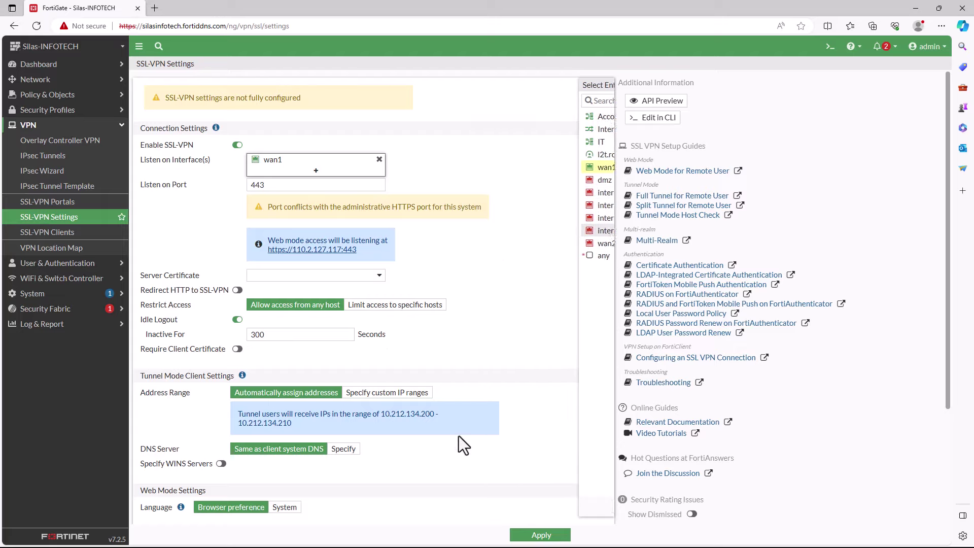
Step: Set the SSL-VPN listening port to 20443
left_click(251, 184)
type("20")
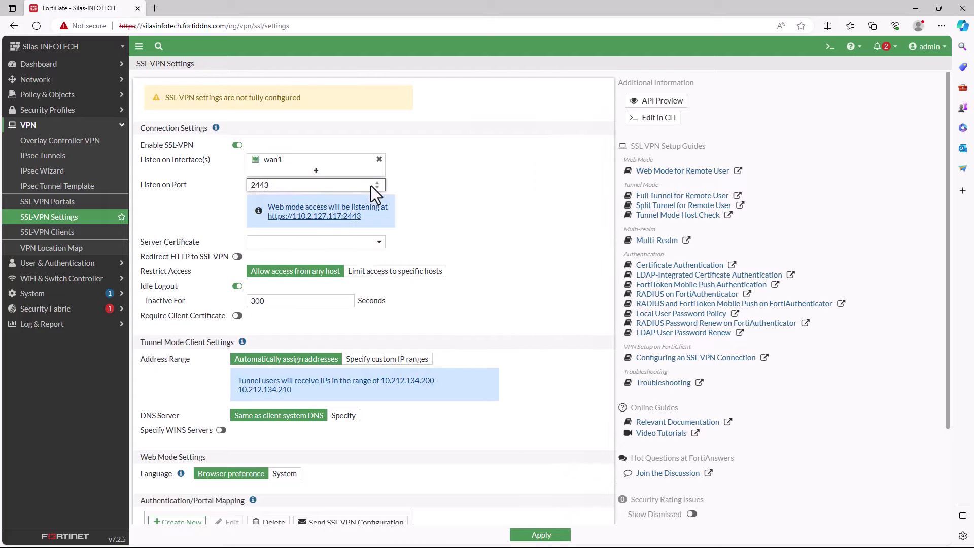
left_click(446, 185)
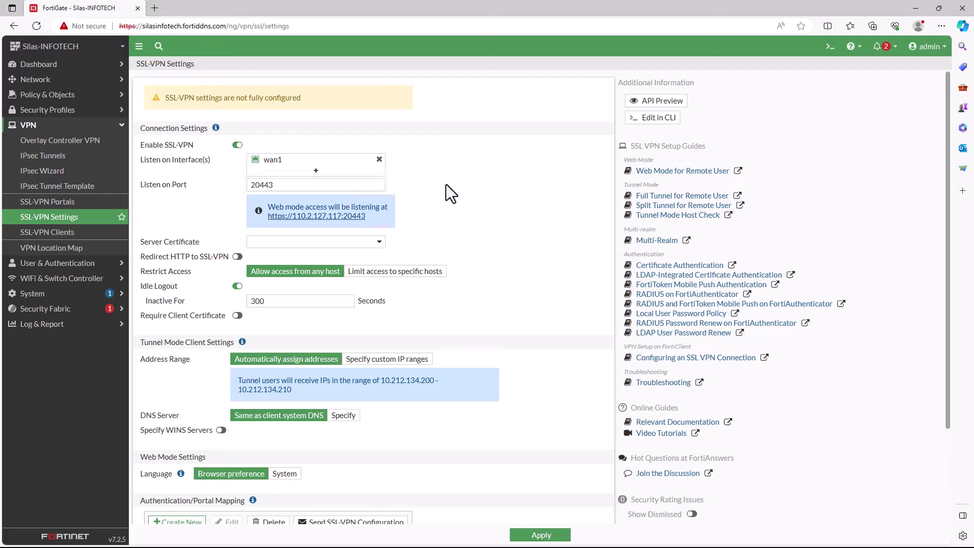
left_click(315, 171)
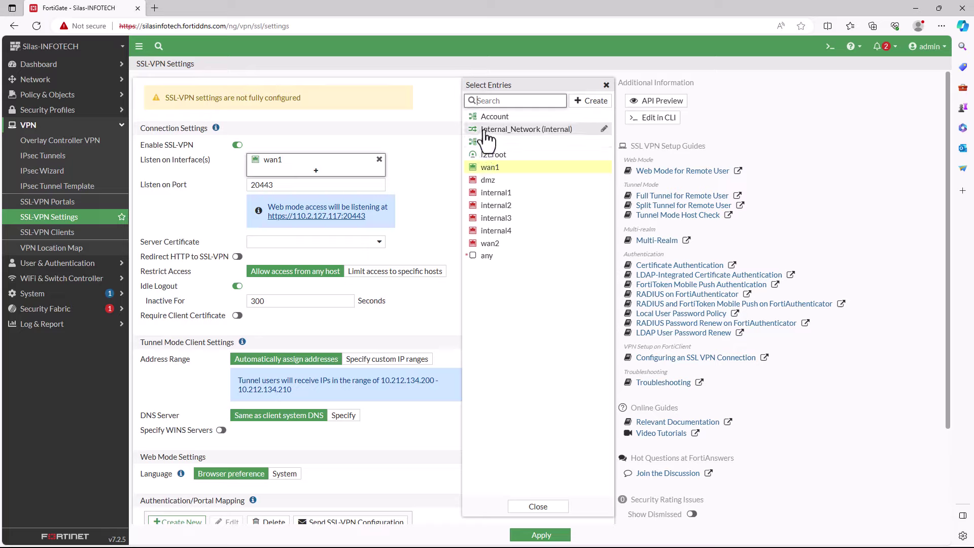
left_click(427, 175)
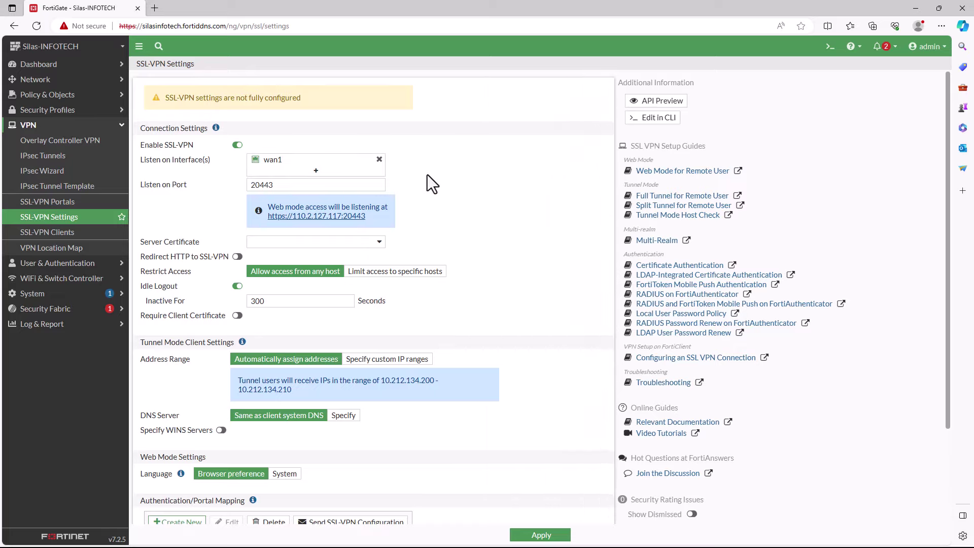
Step: Choose Fortinet_Factory as the server certificate and view the available certificate creation methods without creating one
left_click(358, 243)
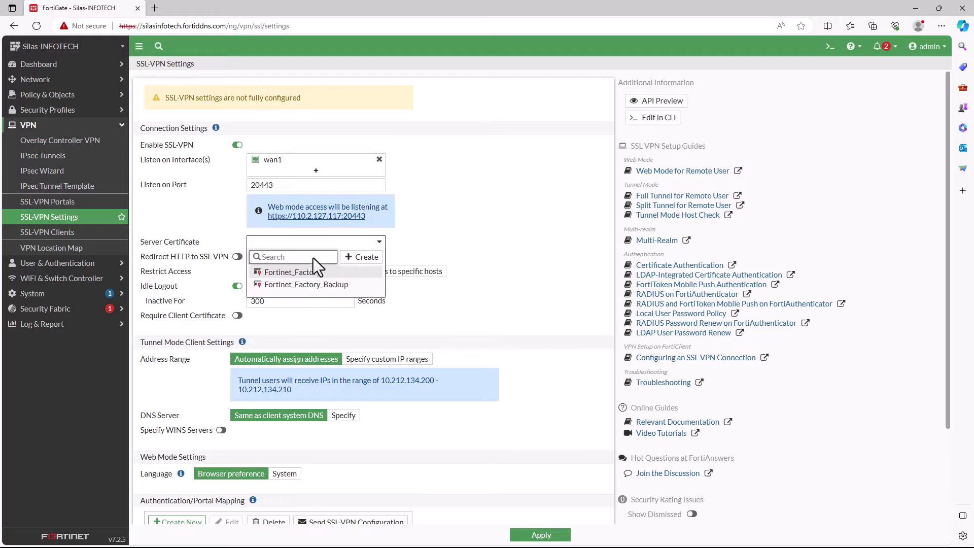
left_click(294, 273)
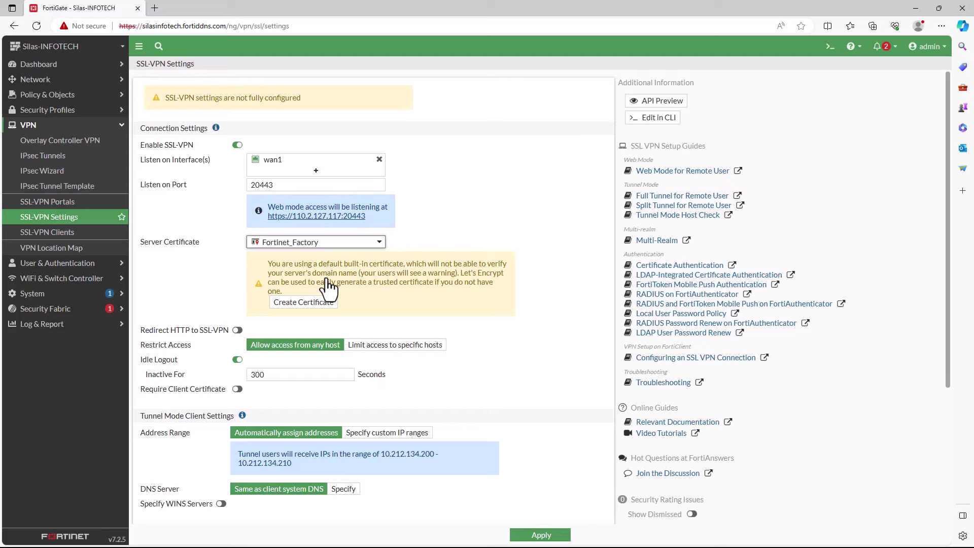
left_click(310, 302)
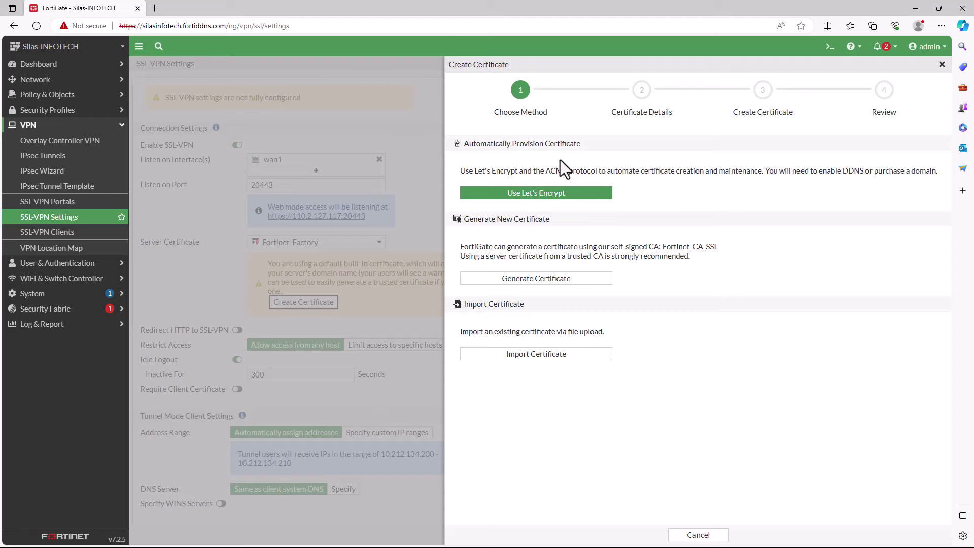
left_click(939, 64)
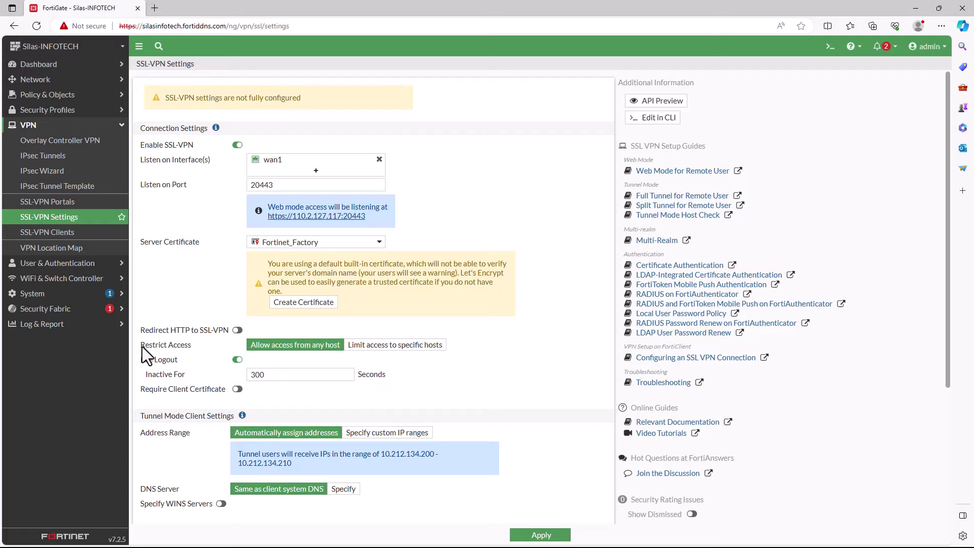
Step: Try redirecting HTTP to SSL-VPN and switch the redirection back off
left_click(254, 325)
left_click(237, 331)
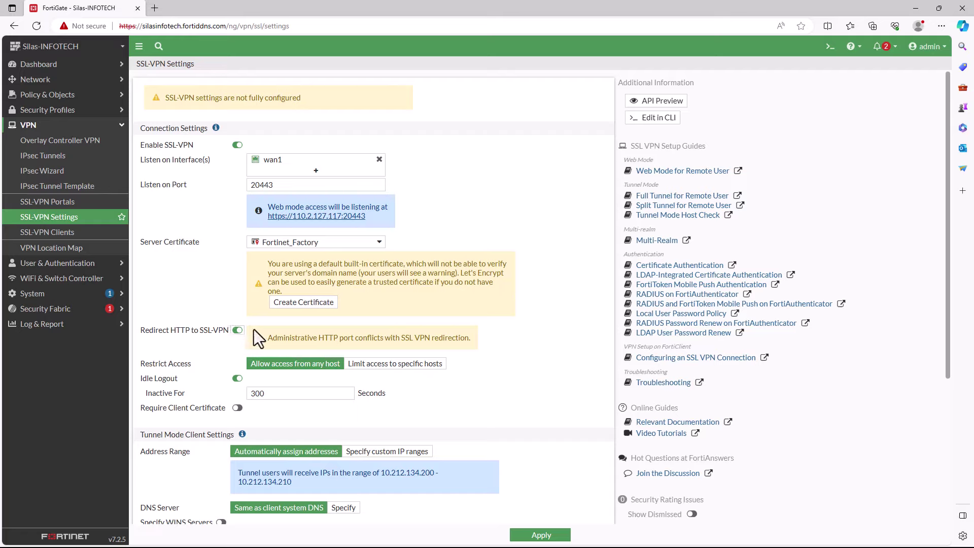
left_click(237, 330)
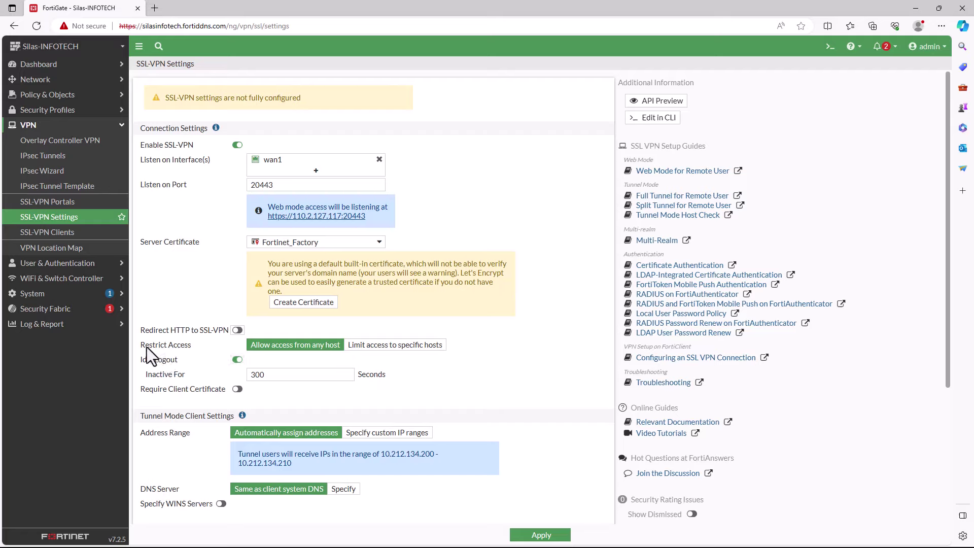
Step: Try limiting access to specific hosts, look at the selectable addresses, and return to allowing access from any host
left_click_drag(147, 347, 190, 346)
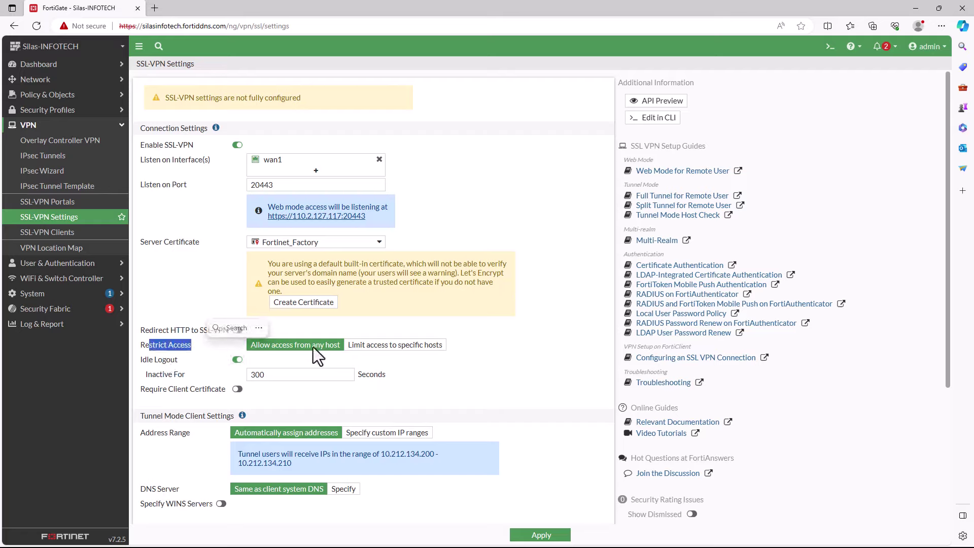
left_click(366, 349)
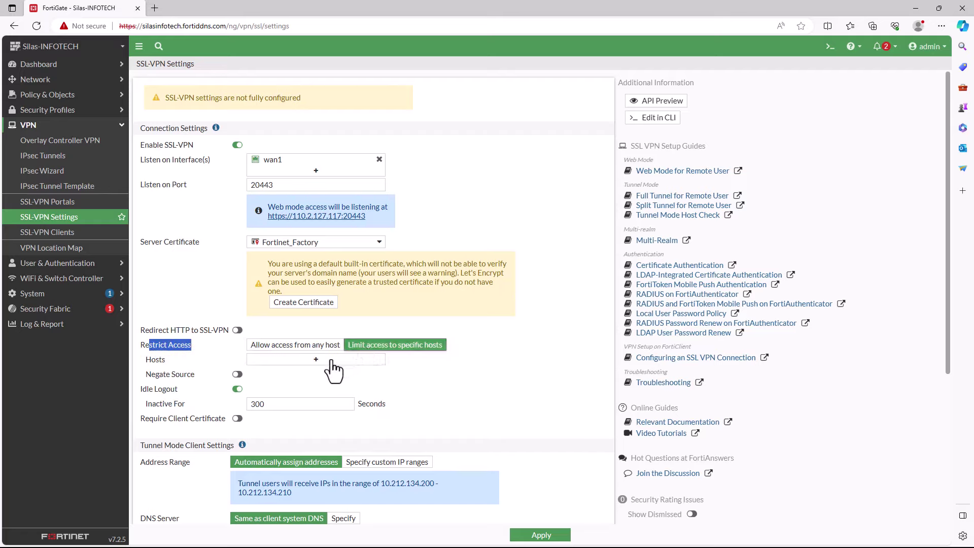
left_click(333, 360)
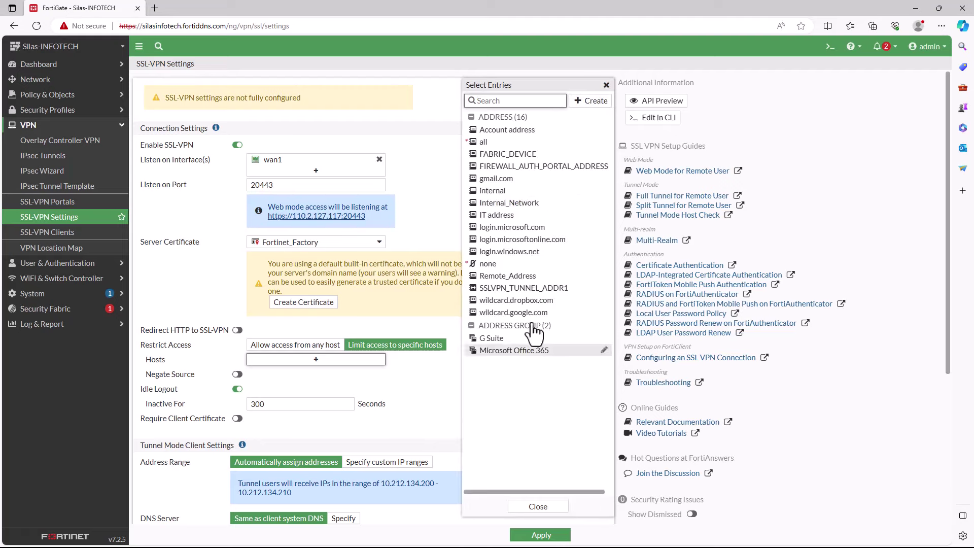
left_click(319, 348)
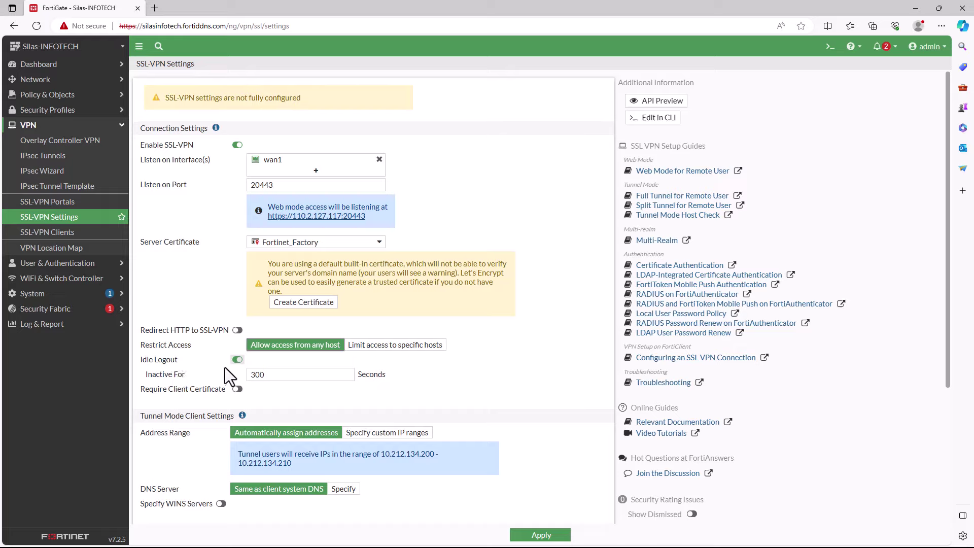
Step: Try adjusting the idle logout's inactivity time and return it to 300 seconds
double_click(268, 377)
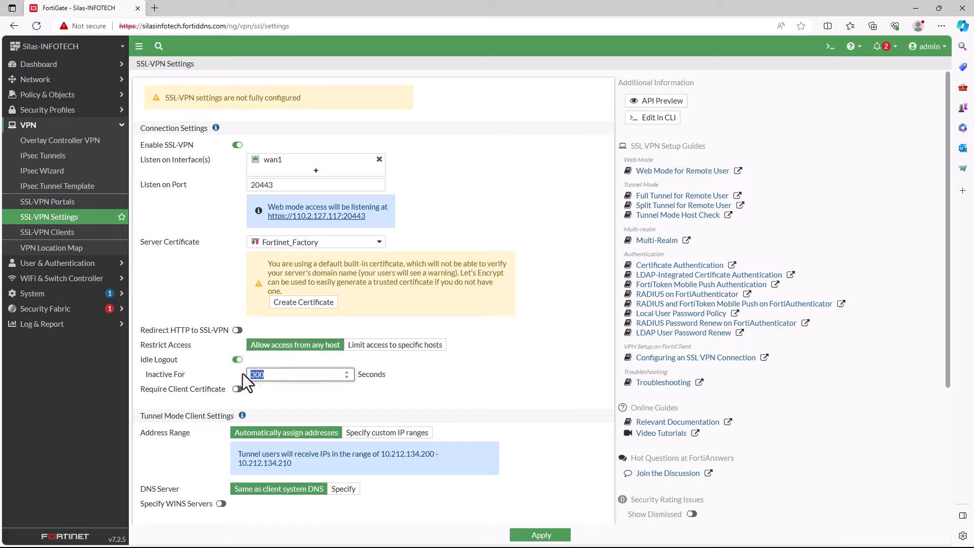
left_click(347, 377)
left_click(347, 372)
left_click(301, 401)
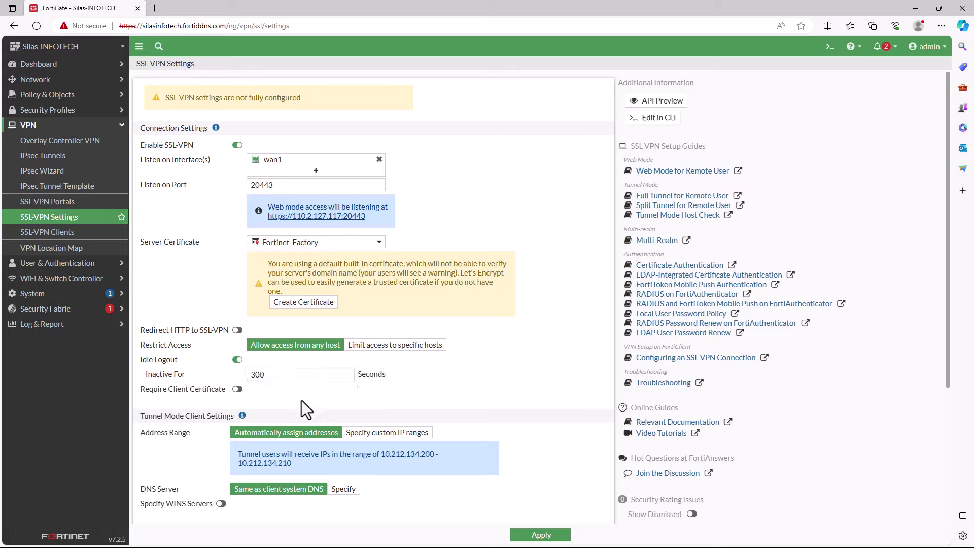
left_click_drag(149, 392, 256, 391)
left_click(345, 400)
Step: Try specified DNS servers and the System web mode language, and return them to Same as client system DNS and Browser preference
scroll(345, 401, "down", 1)
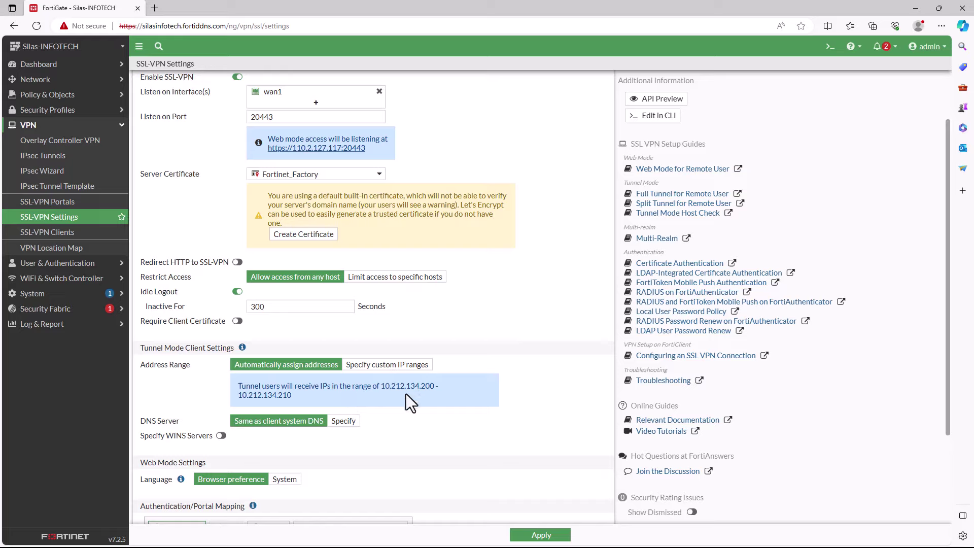
scroll(329, 411, "down", 3)
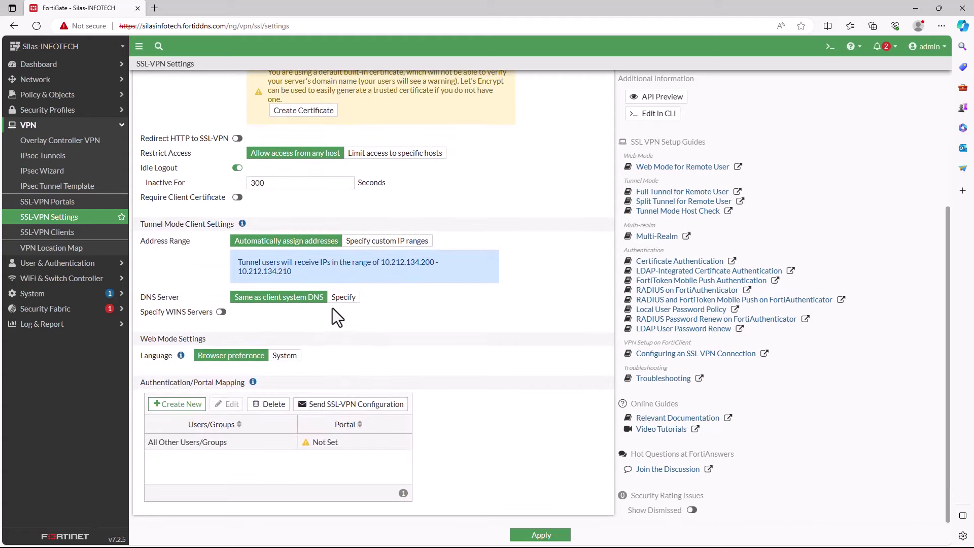
left_click(343, 300)
double_click(249, 311)
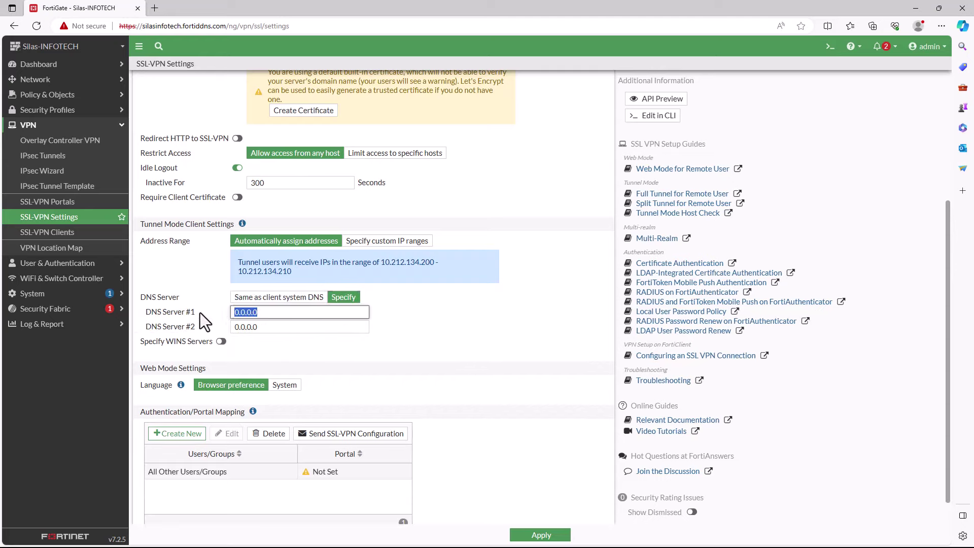
left_click(265, 298)
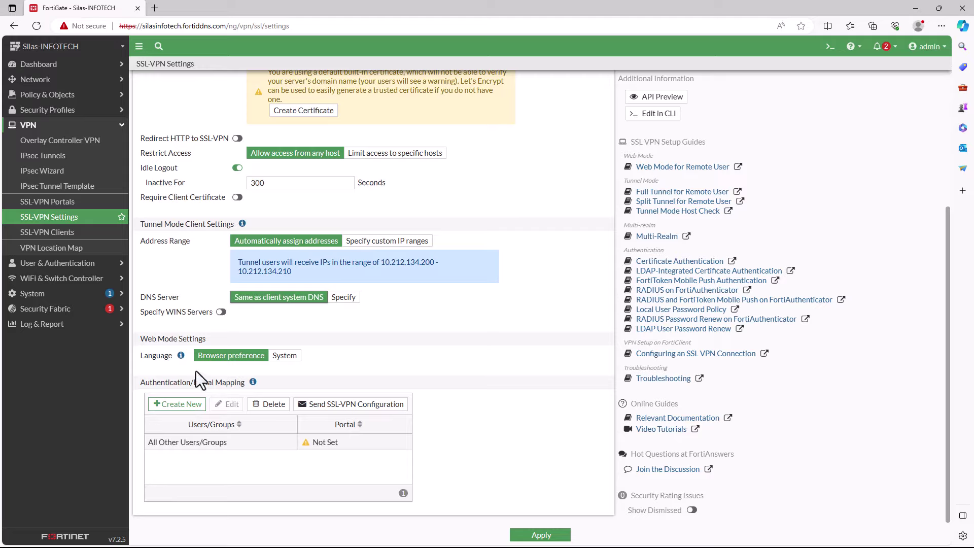
left_click(280, 357)
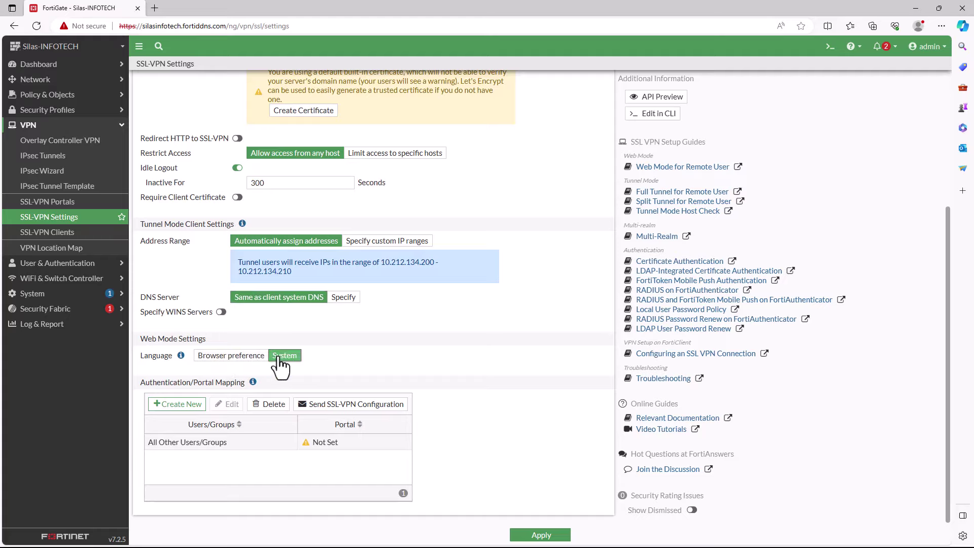
left_click(253, 358)
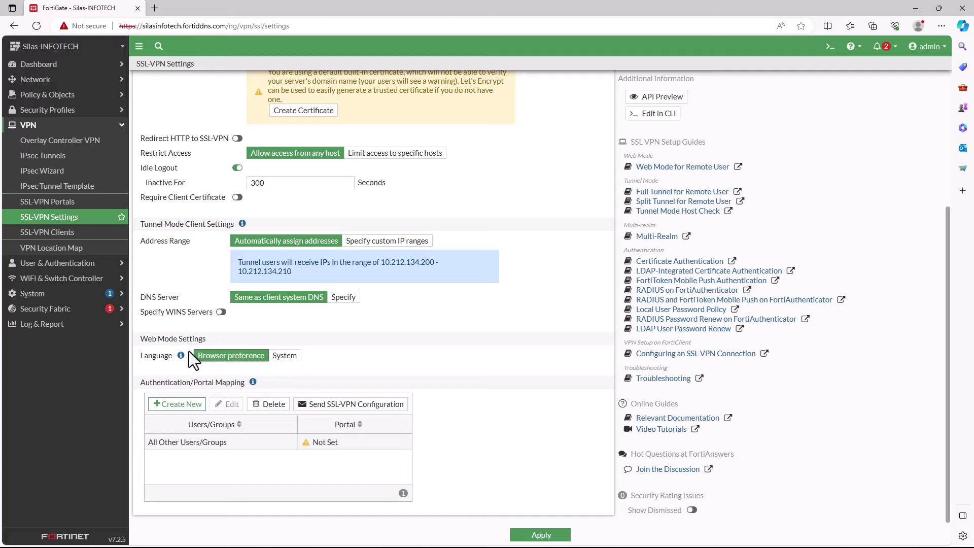
Step: Create an authentication/portal mapping that assigns SSL_VPN_GROUP to the full-access portal
left_click(165, 407)
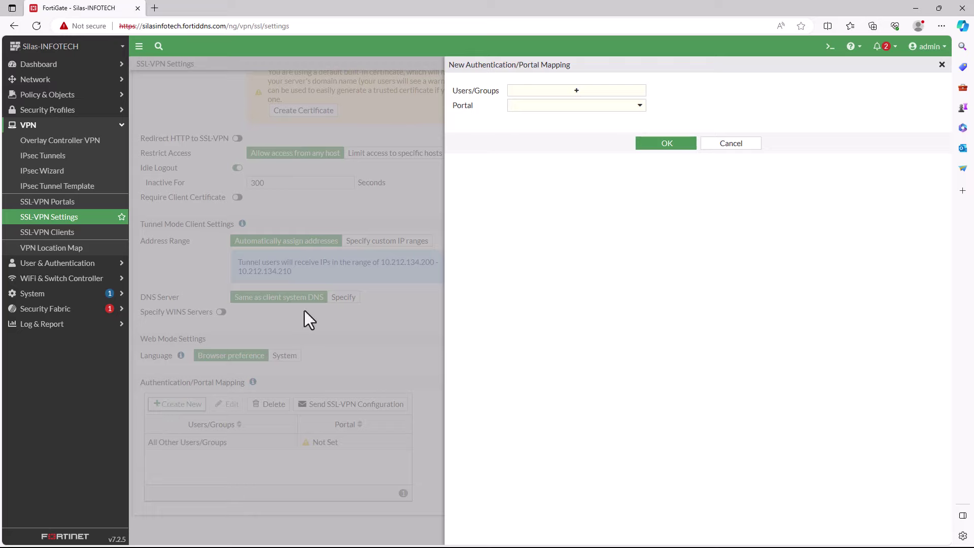
left_click(568, 92)
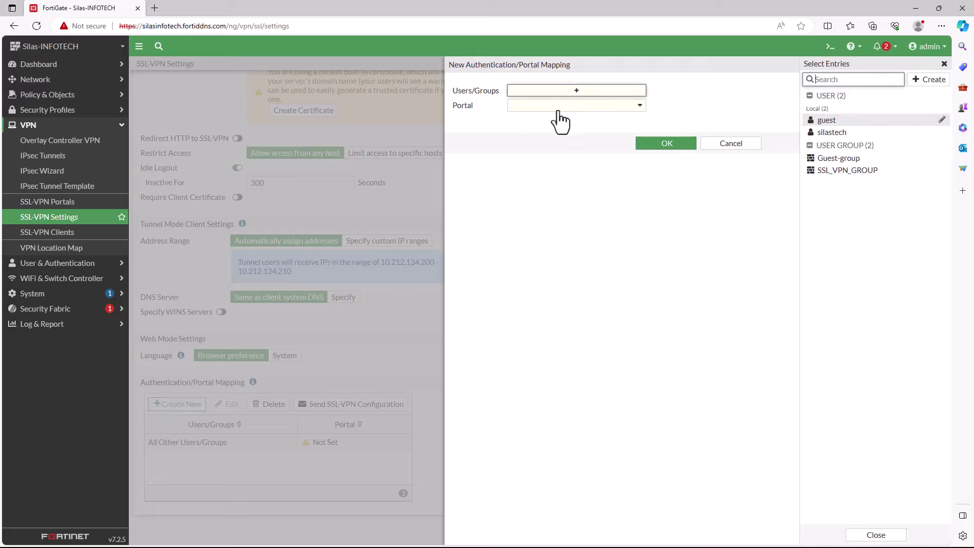
left_click(836, 172)
left_click(677, 125)
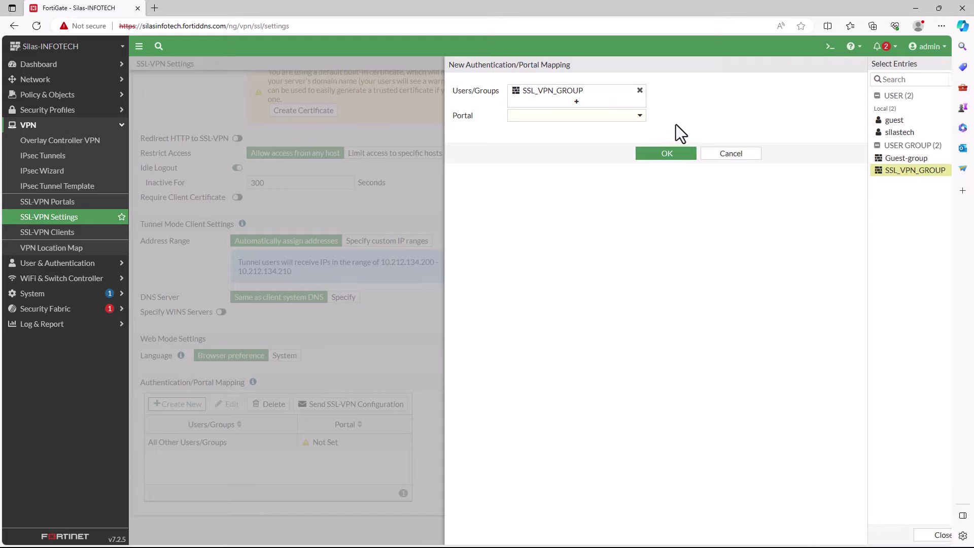
left_click(638, 117)
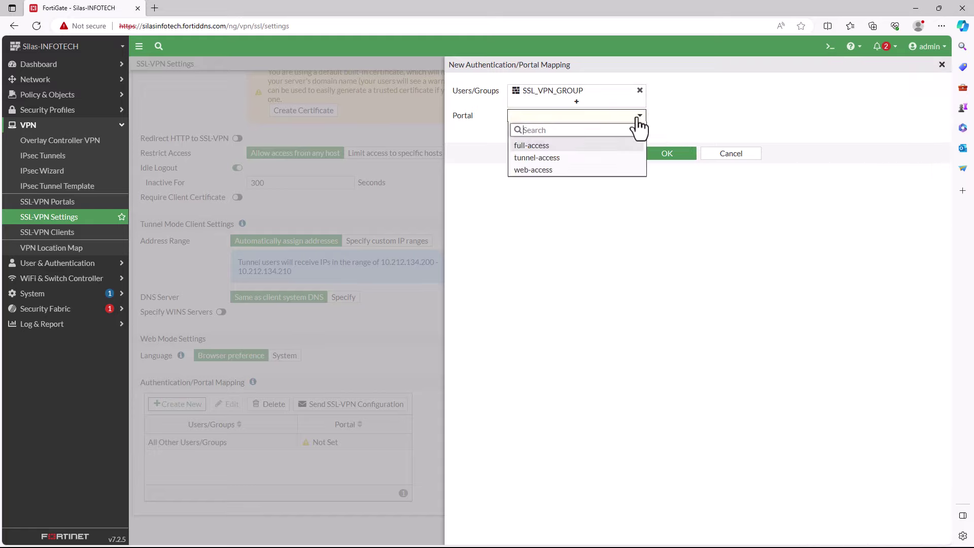
left_click(552, 147)
left_click(686, 156)
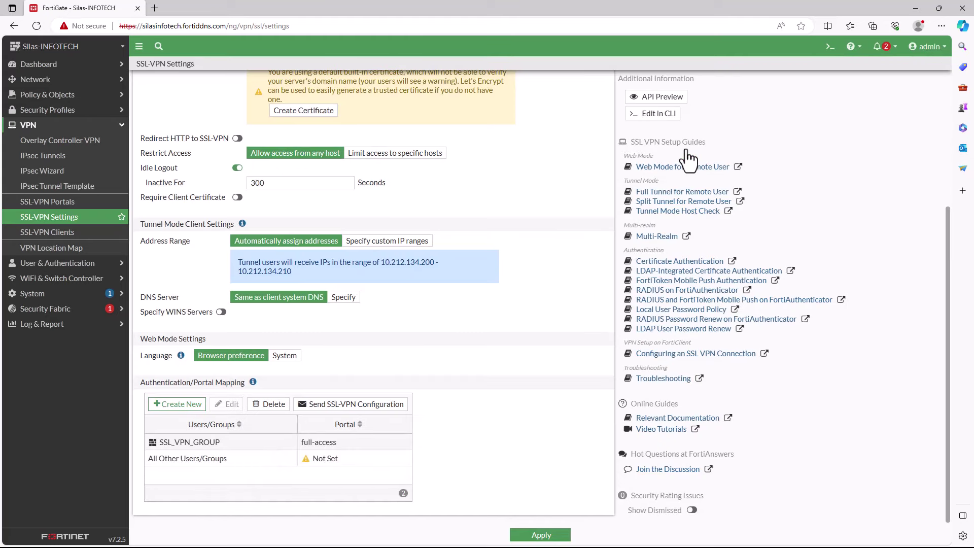
Step: Assign the full-access portal to All Other Users/Groups in the authentication/portal mapping and apply the SSL-VPN settings
left_click(330, 459)
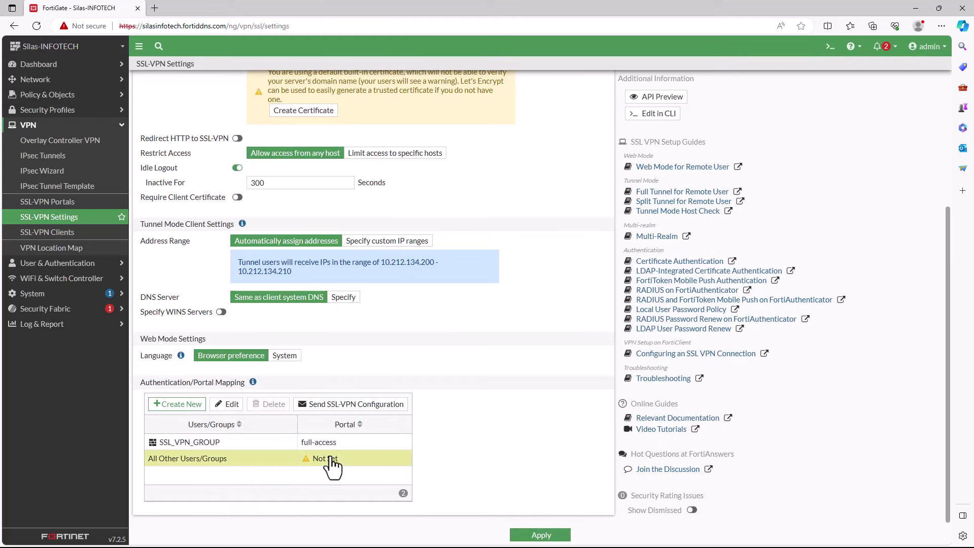
double_click(331, 459)
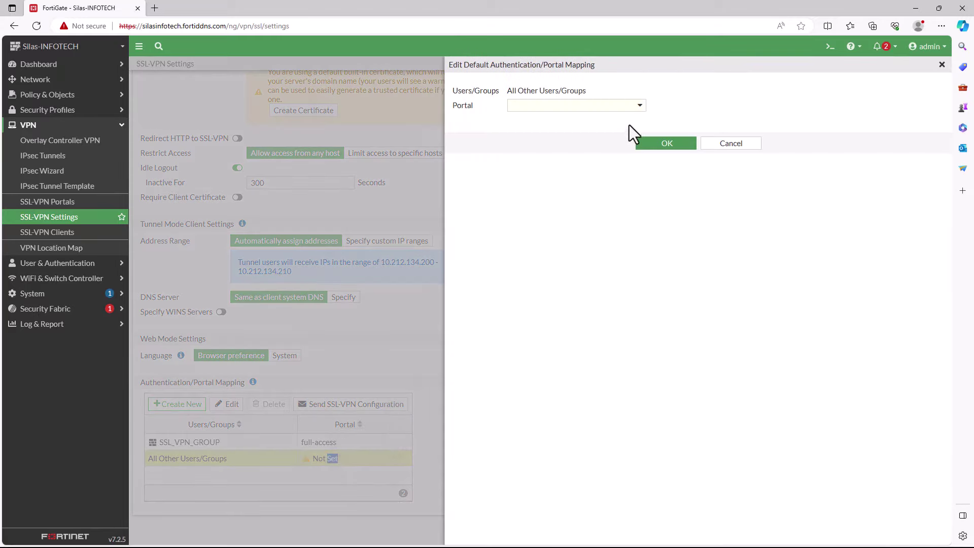
left_click(638, 105)
left_click(552, 136)
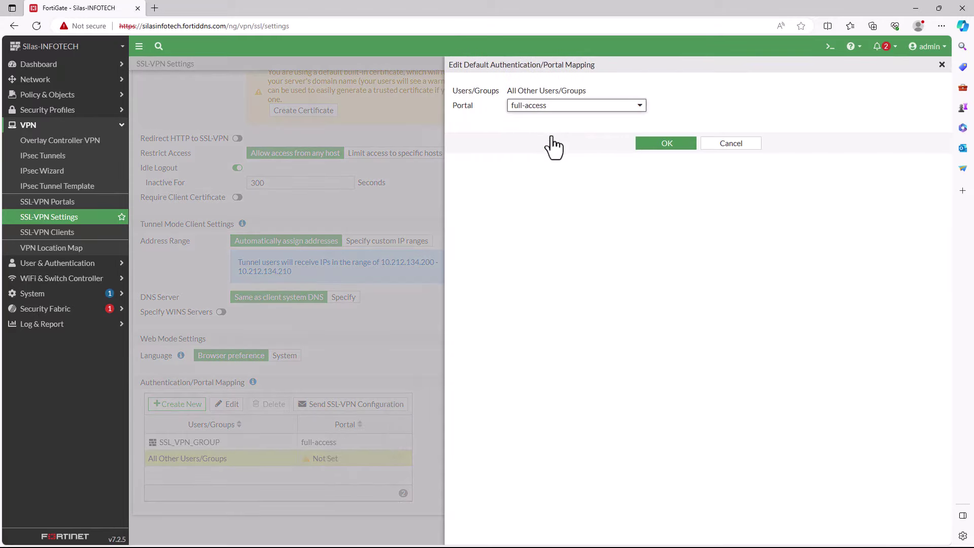
left_click(652, 148)
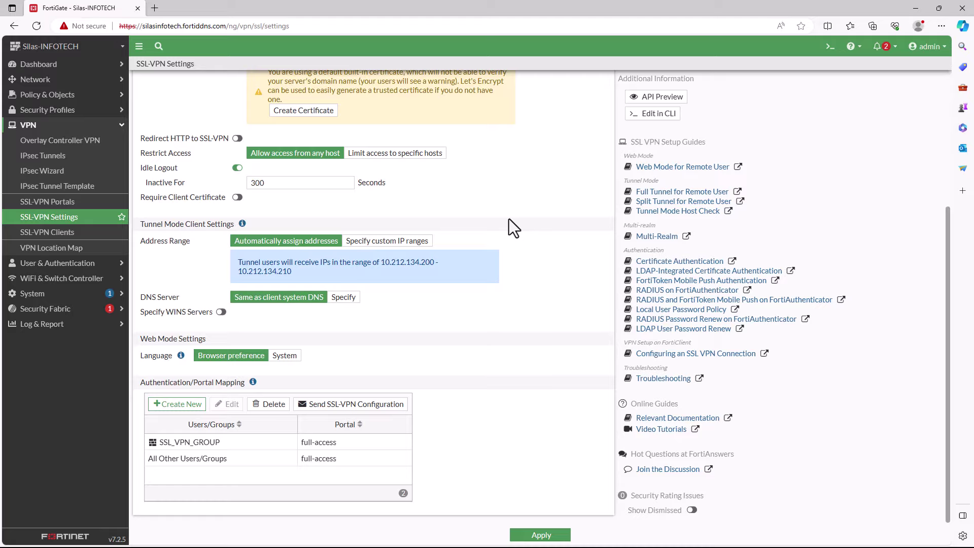
left_click(542, 536)
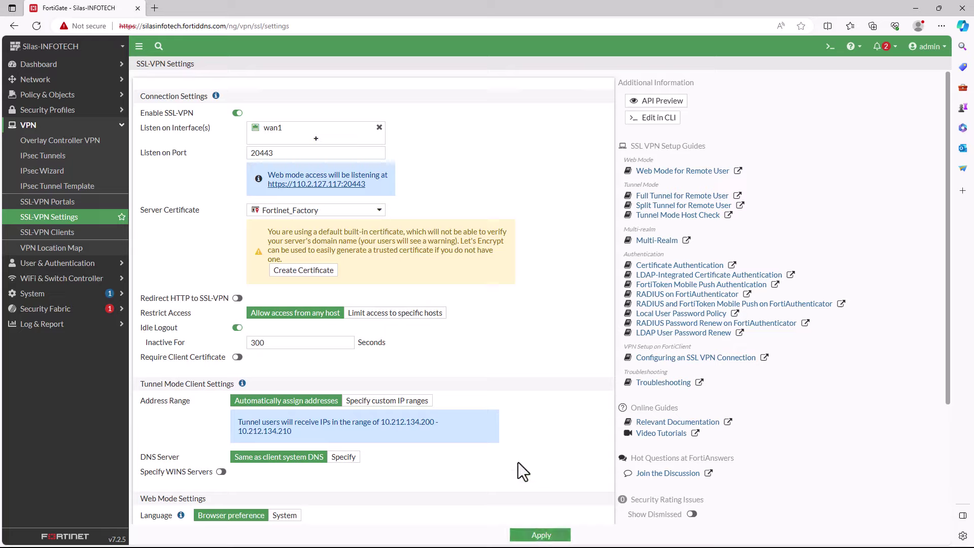
Step: Set the SSL-VPN server certificate to Fortinet_Factory_Backup and apply the settings
left_click(373, 213)
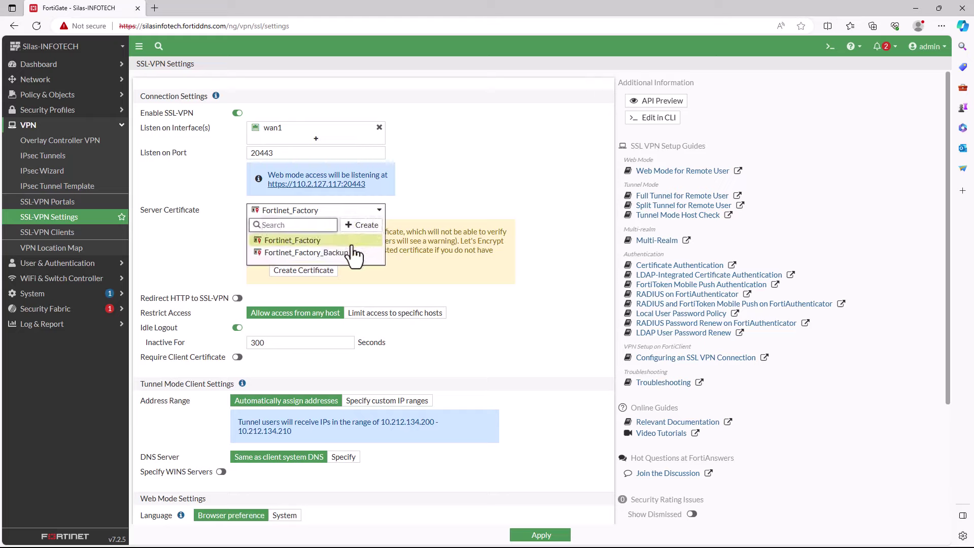
left_click(349, 253)
left_click(377, 213)
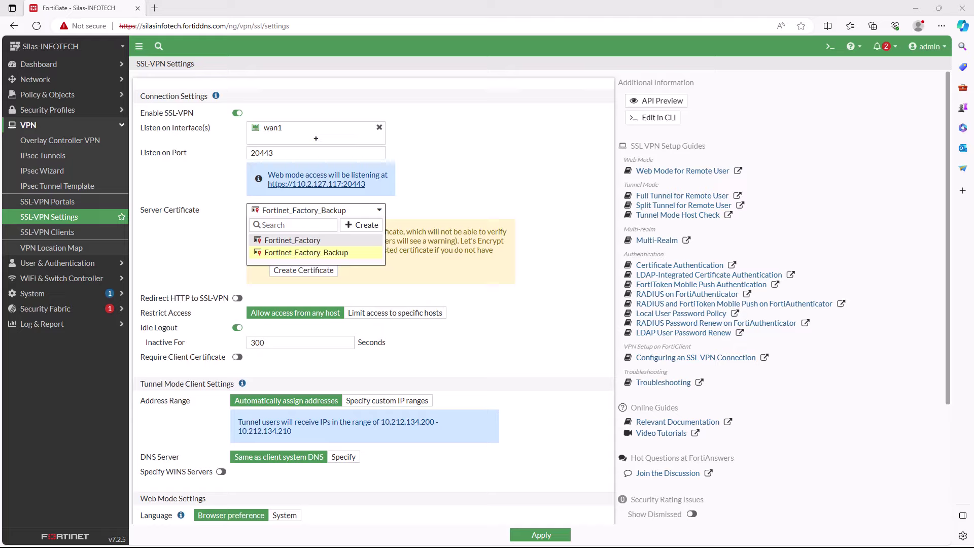
left_click(561, 536)
left_click(560, 536)
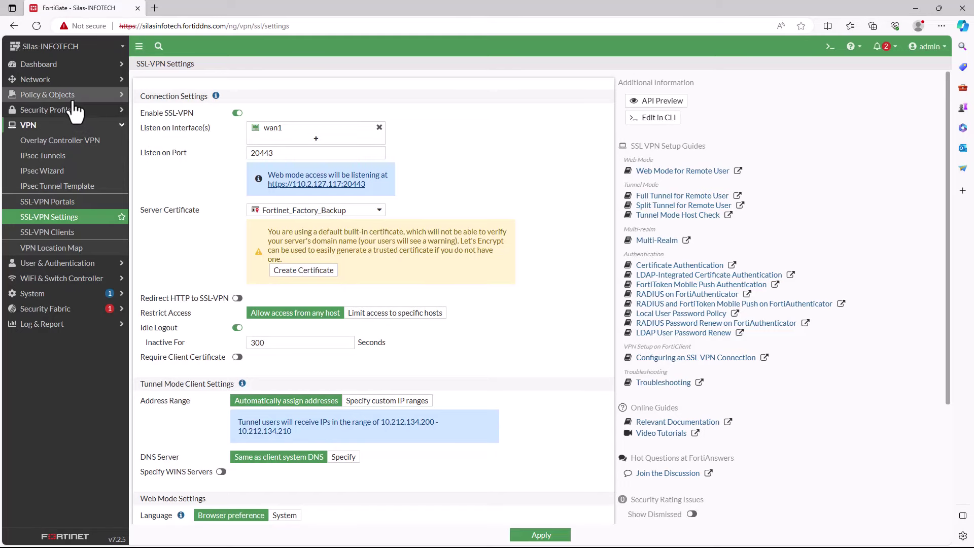
Step: Open the firewall policies and expand the Internal_Network (internal) to wan1 group to review its policy
left_click(74, 96)
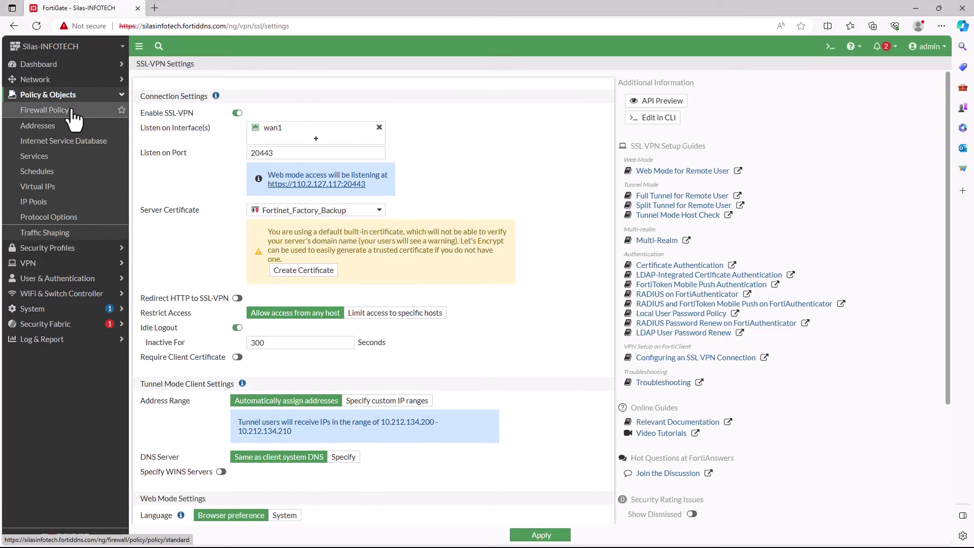
left_click(74, 112)
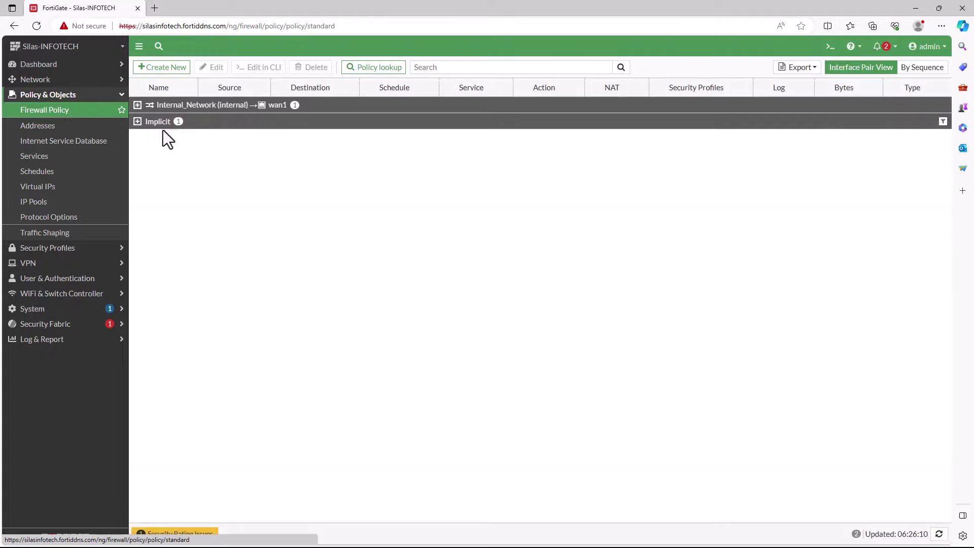
left_click(137, 104)
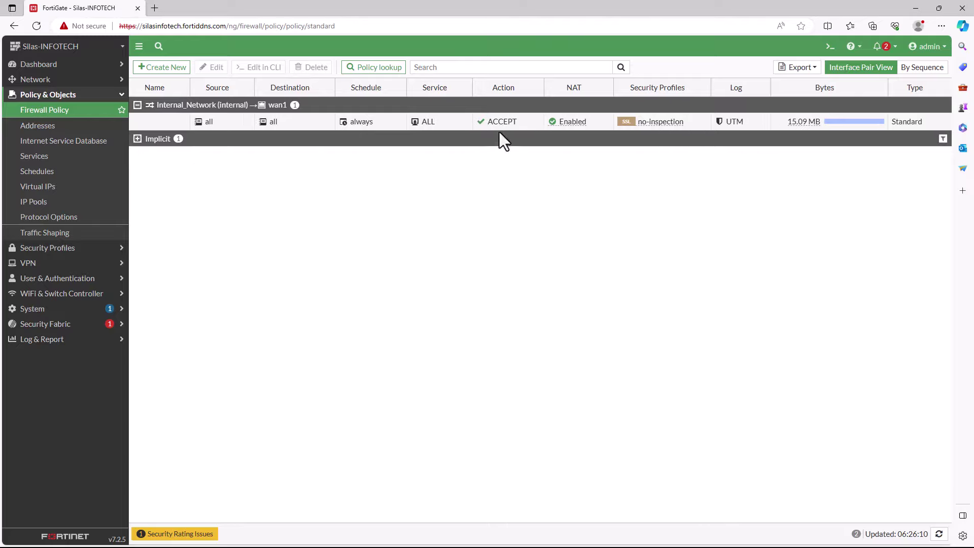
Step: Start a new firewall policy and name it SSL_VPN
left_click(177, 76)
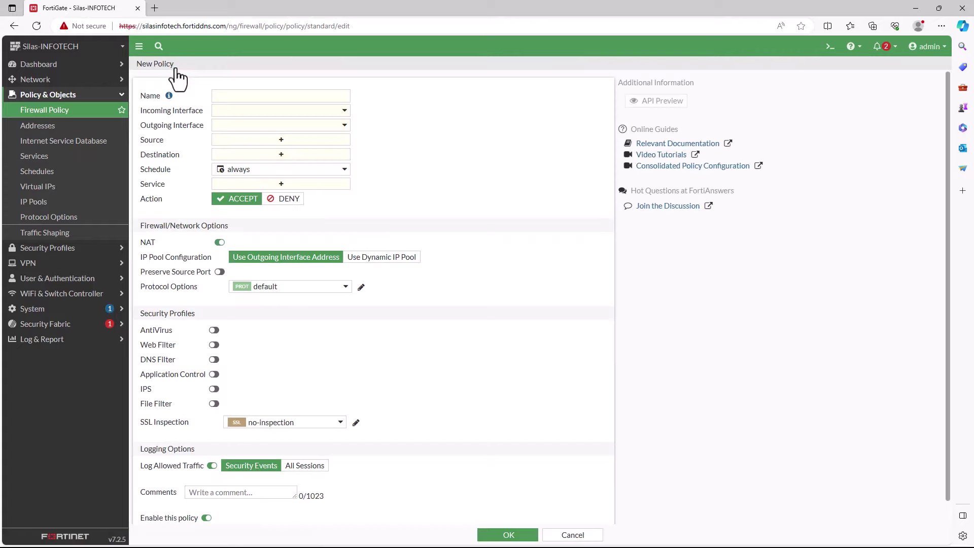
left_click(226, 94)
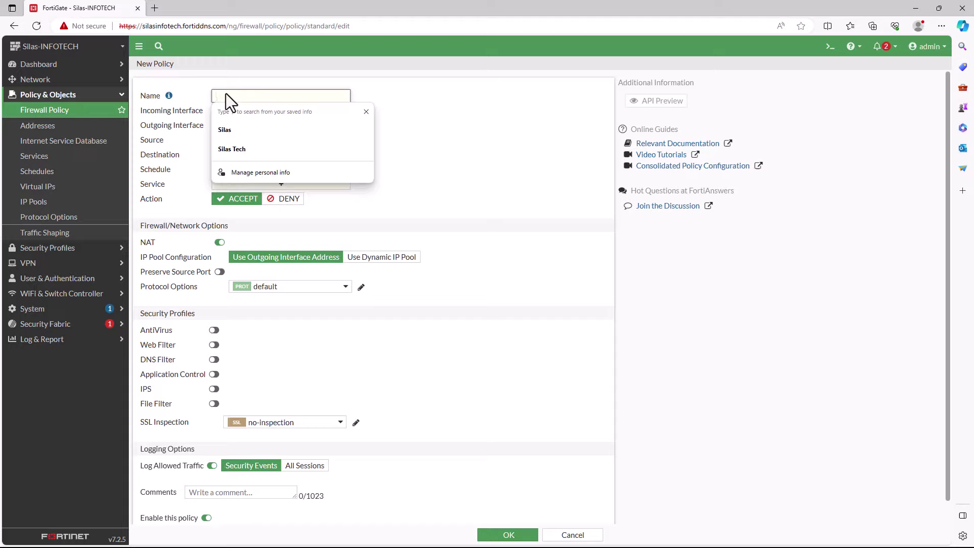
type("SL")
key("BackSpace")
type("S")
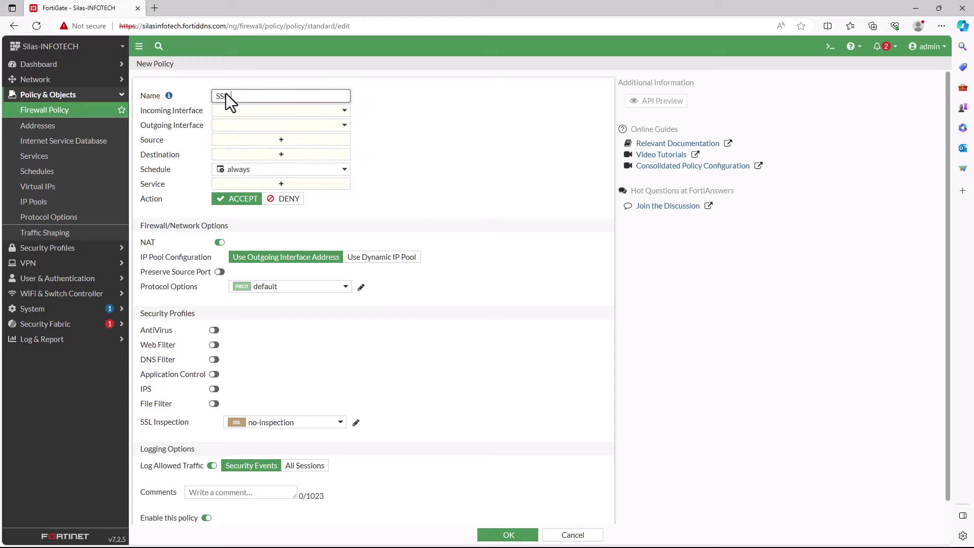
type("L_VPN")
Step: Set the policy's incoming interface to SSL-VPN tunnel interface (ssl.root) and its outgoing interface to Internal_Network (internal)
left_click(339, 113)
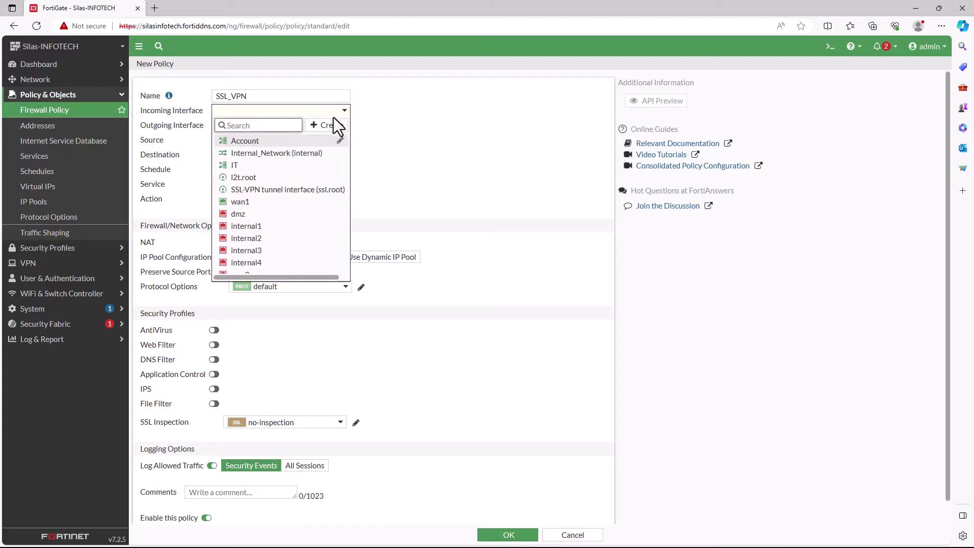
mouse_move(299, 199)
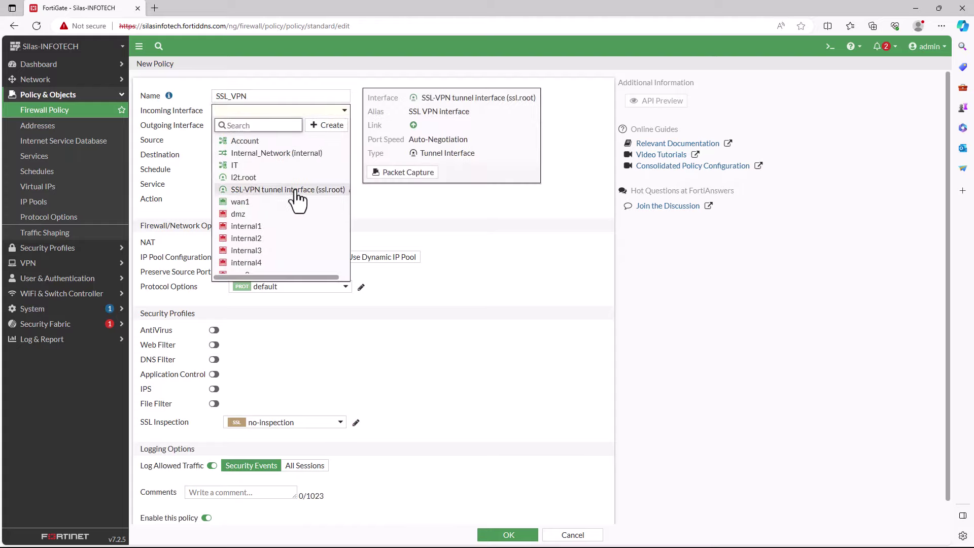
left_click(296, 194)
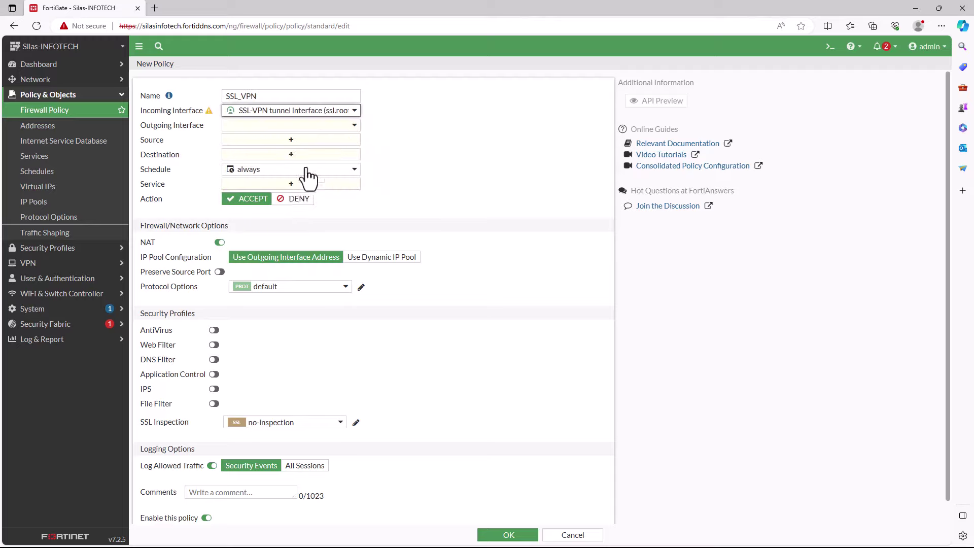
left_click(356, 128)
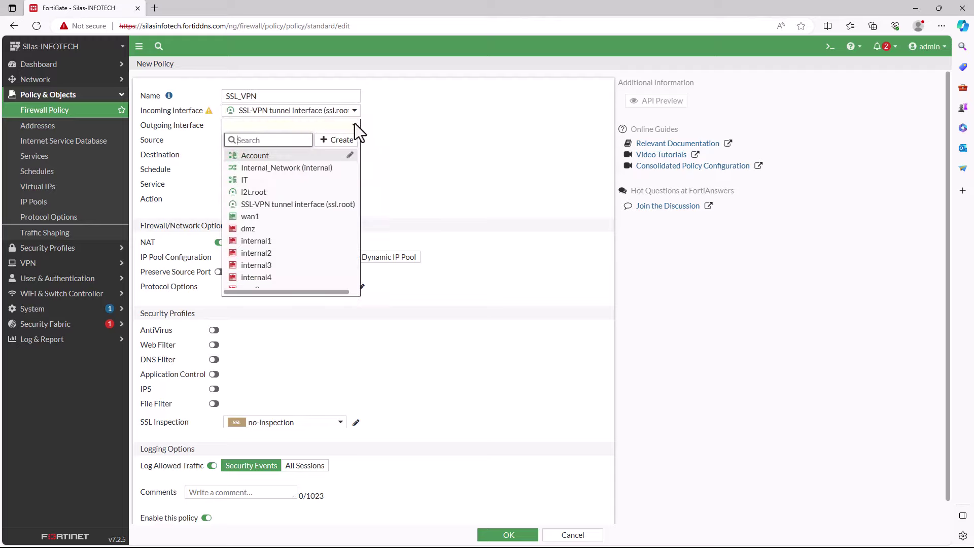
mouse_move(260, 172)
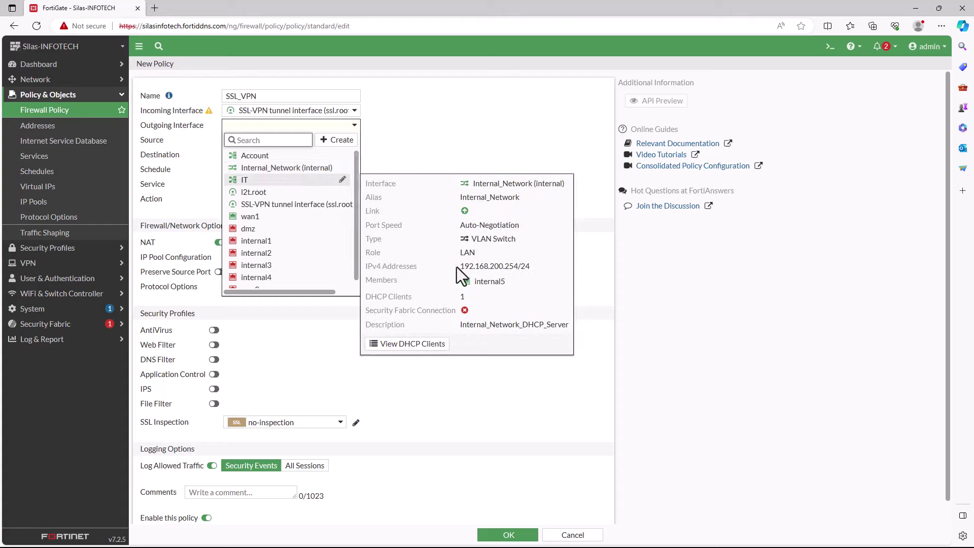
left_click_drag(457, 268, 498, 267)
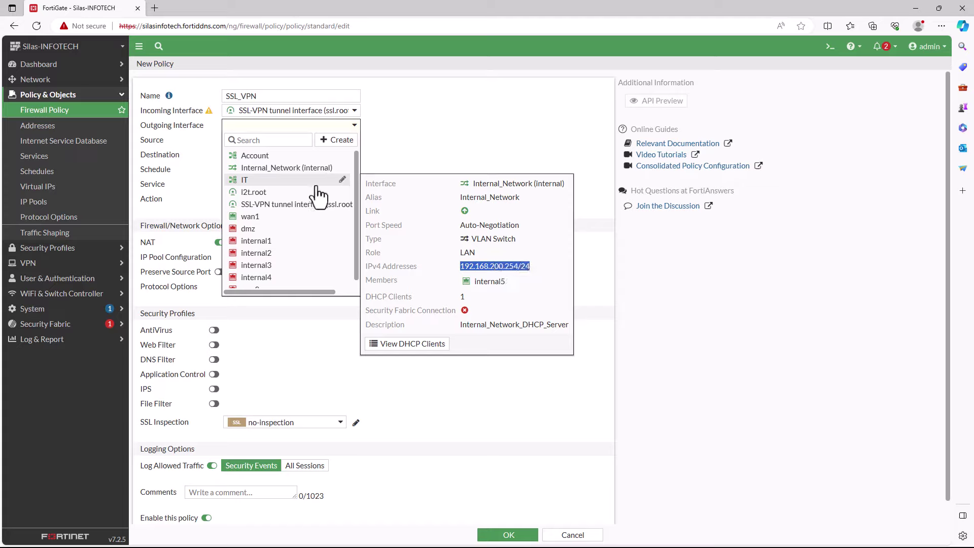
left_click(276, 173)
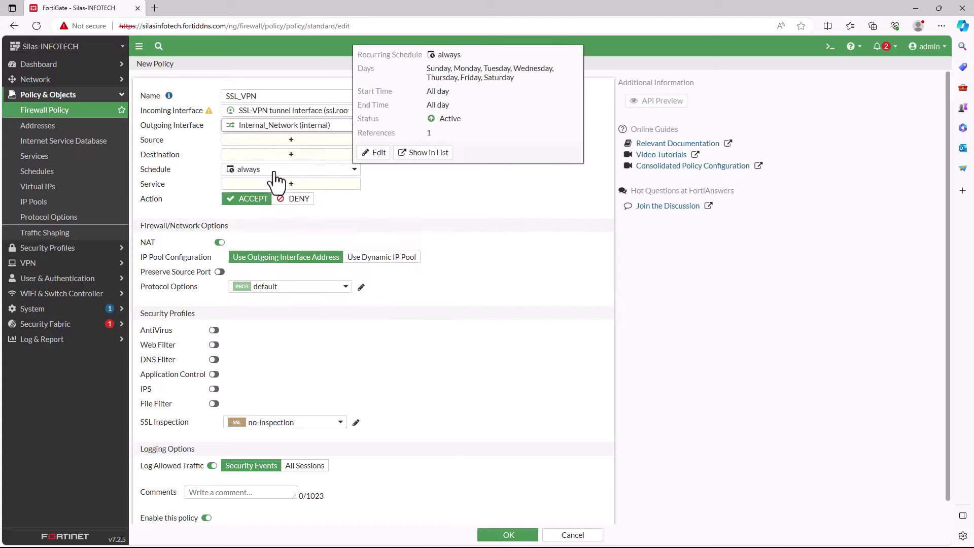
Step: Add the Remote_Address address and the non-guest local user as the policy's sources
left_click(289, 141)
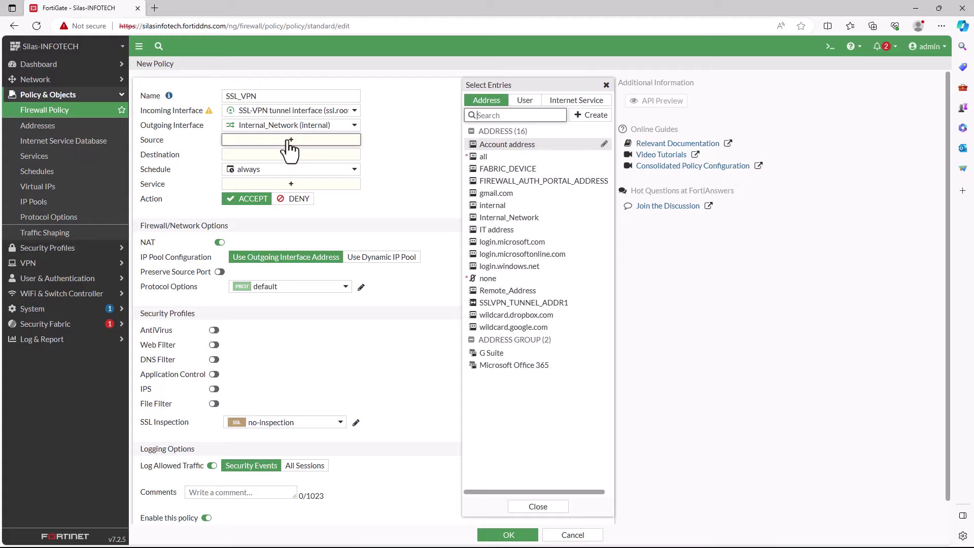
mouse_move(507, 290)
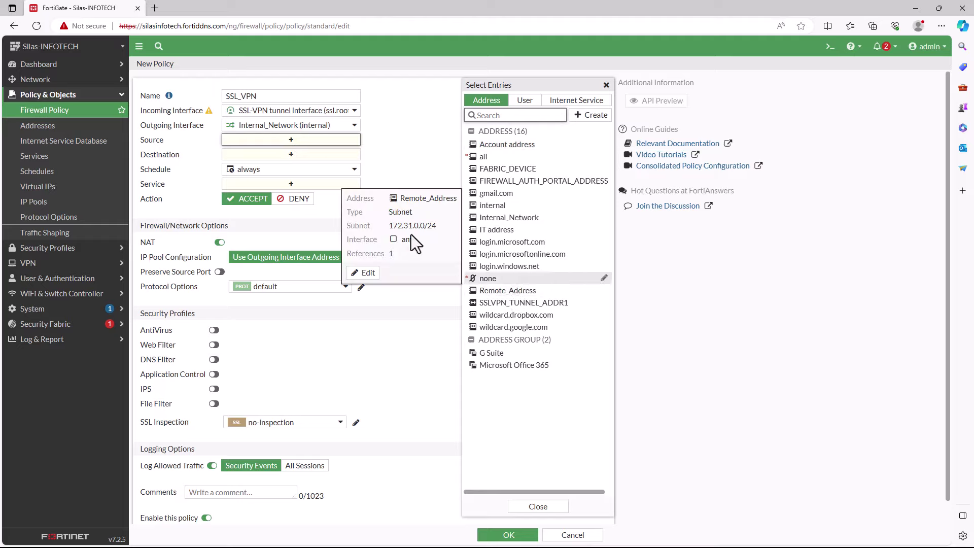
left_click(501, 292)
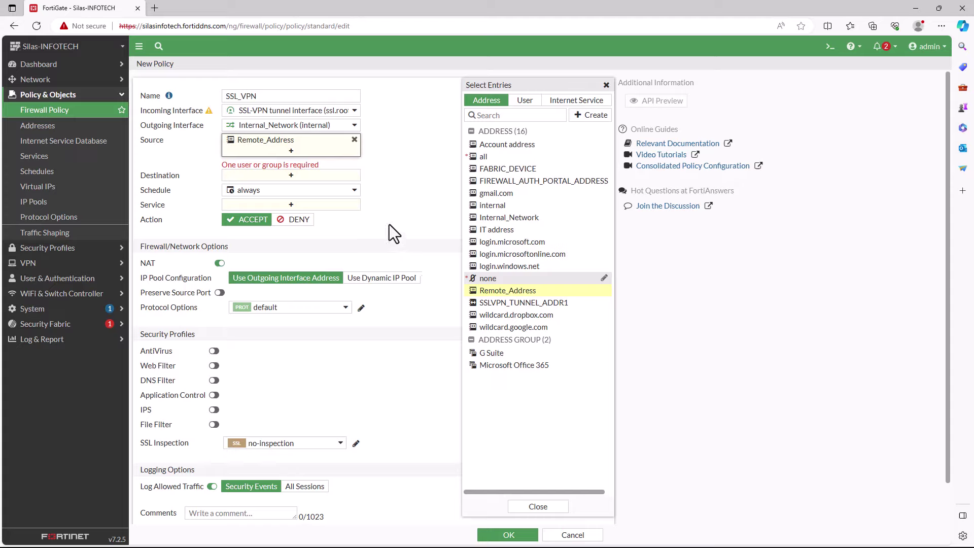
left_click(524, 100)
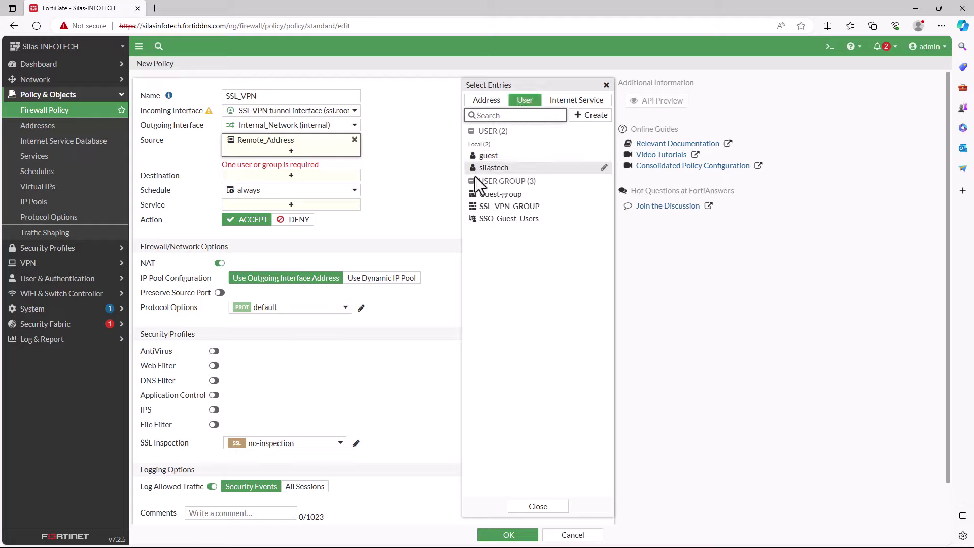
mouse_move(488, 175)
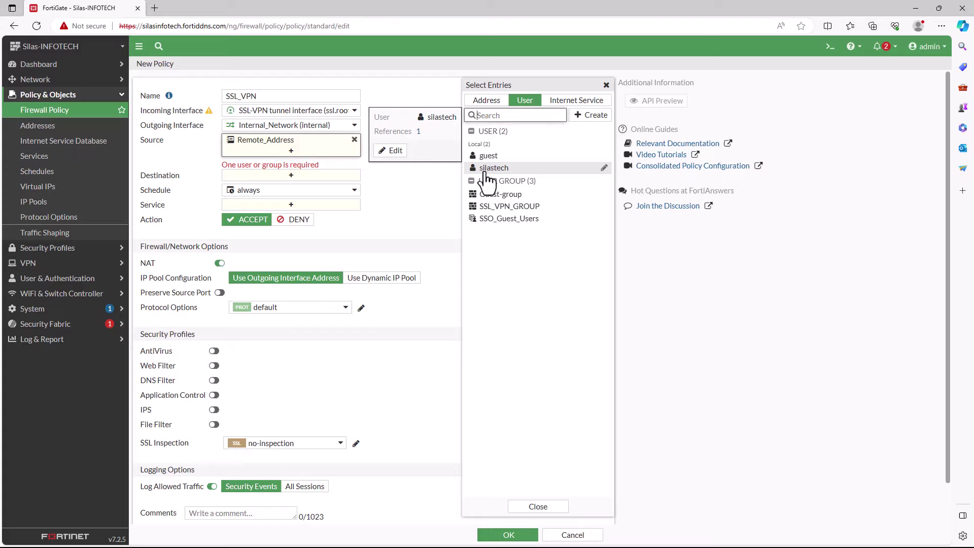
left_click(487, 169)
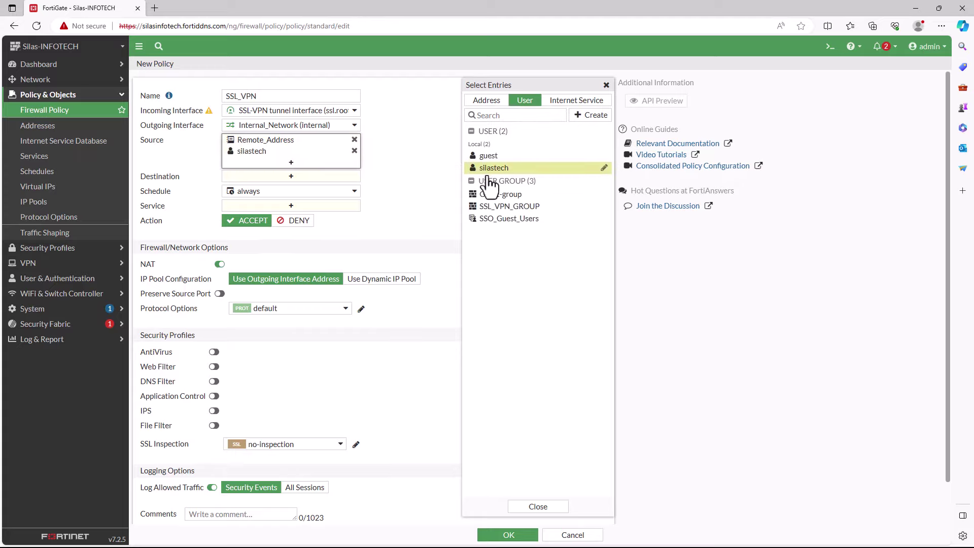
mouse_move(496, 206)
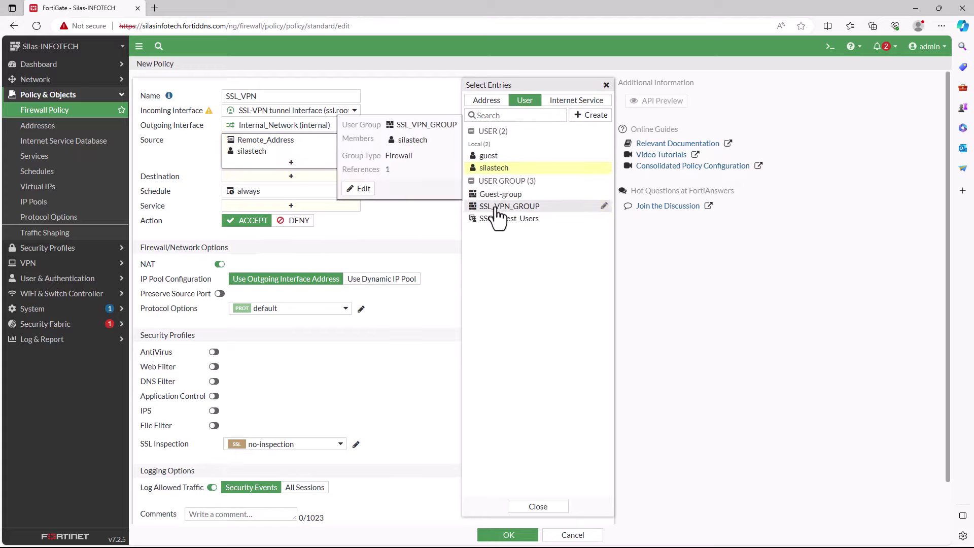
left_click(420, 229)
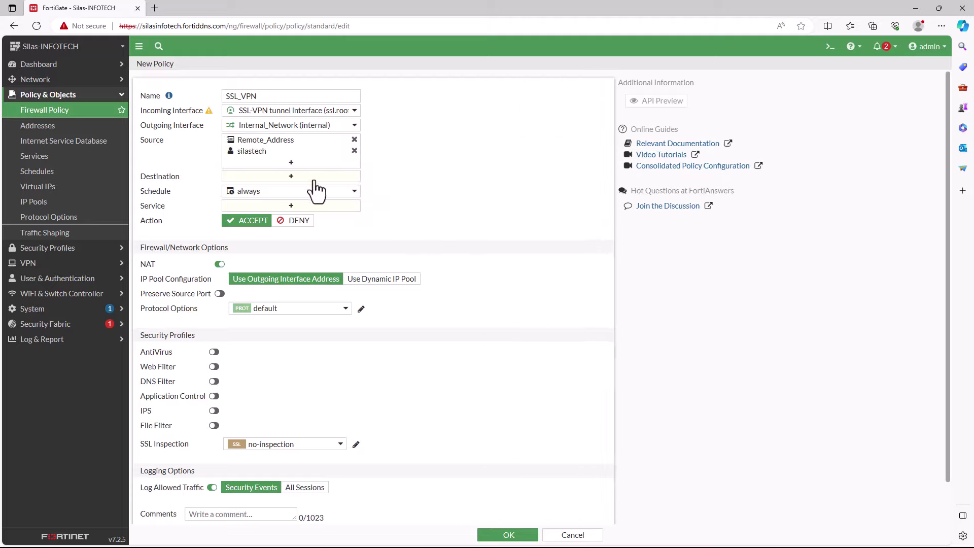
Step: Set the policy's destination to the Internal_Network address and its service to ALL
left_click(291, 177)
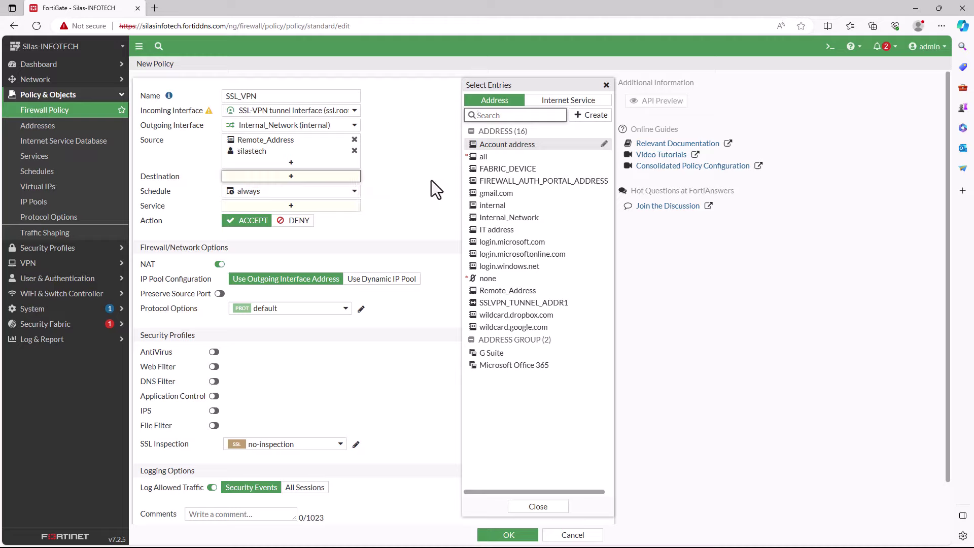
mouse_move(522, 177)
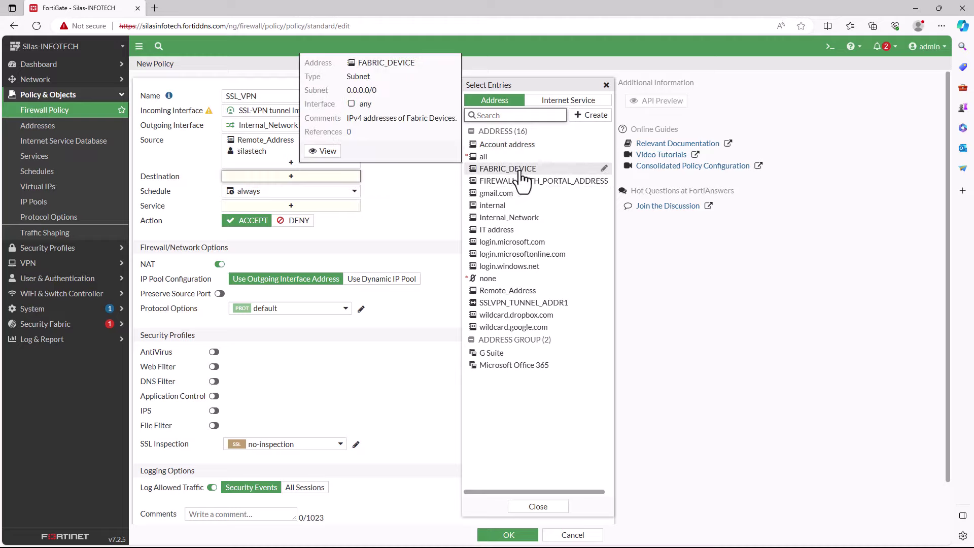
mouse_move(515, 220)
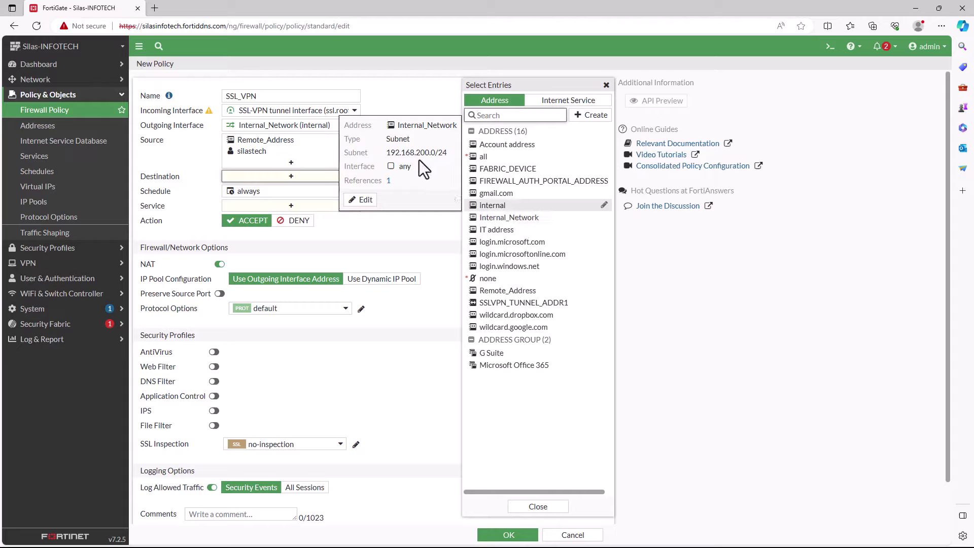
left_click(510, 218)
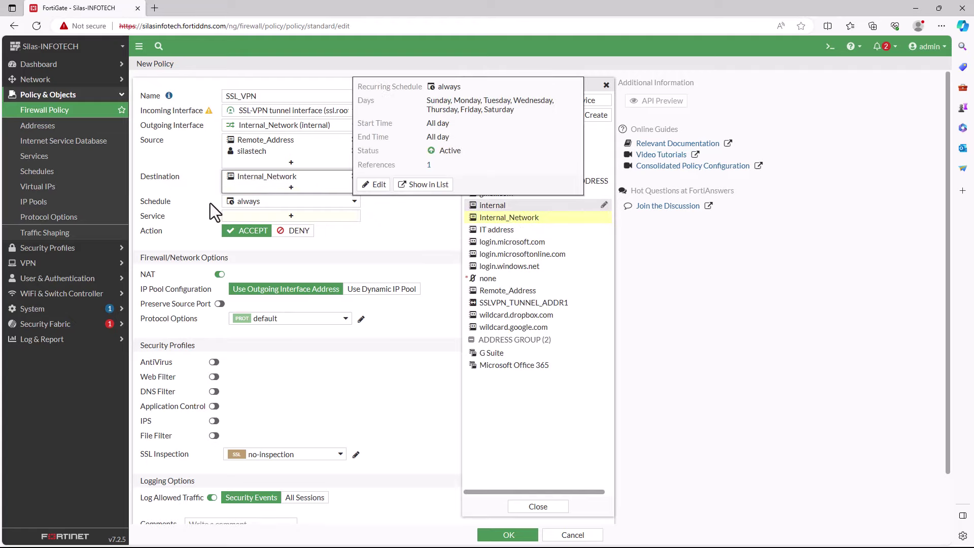
left_click(288, 218)
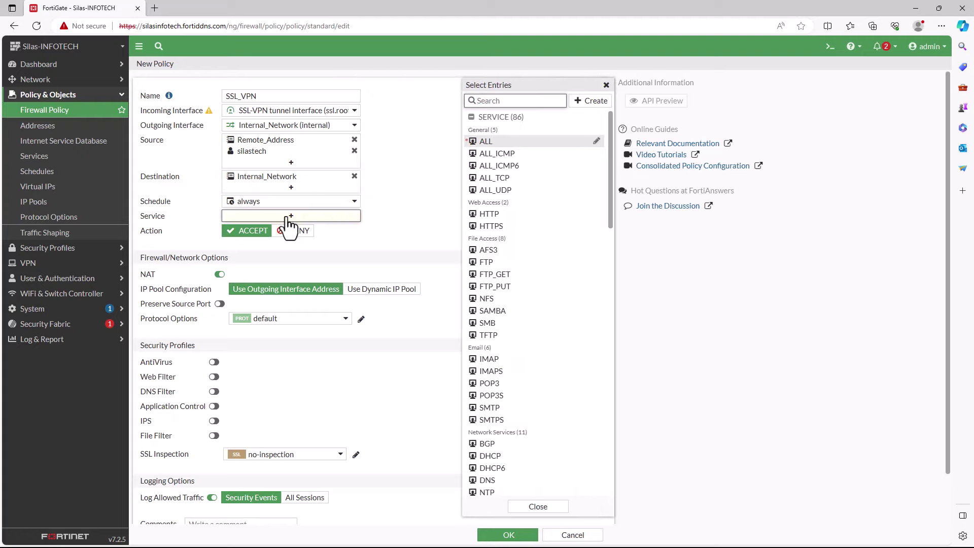
left_click(489, 144)
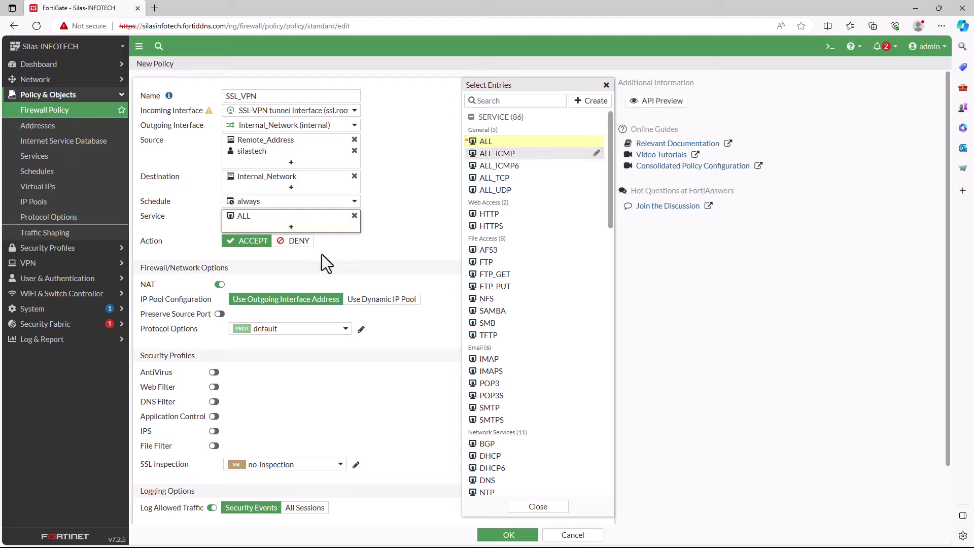
Step: Turn off NAT, enable the default AntiVirus, Application Control and IPS profiles for the SSL_VPN policy, and save it
left_click(351, 264)
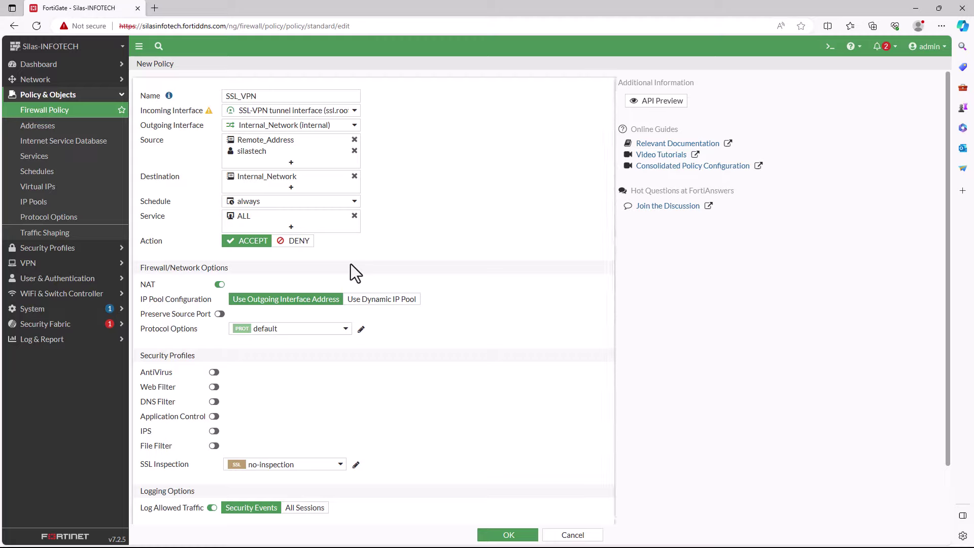
left_click(219, 285)
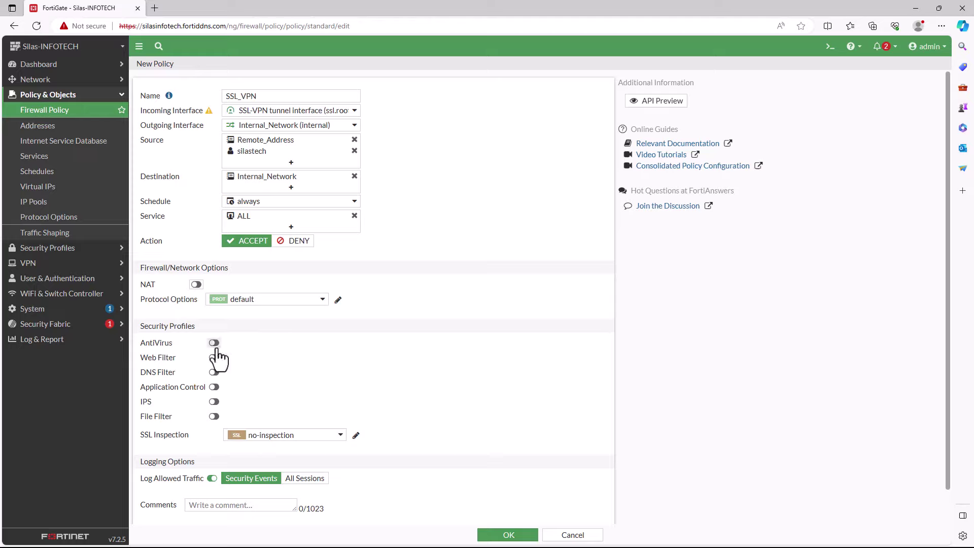
left_click(214, 388)
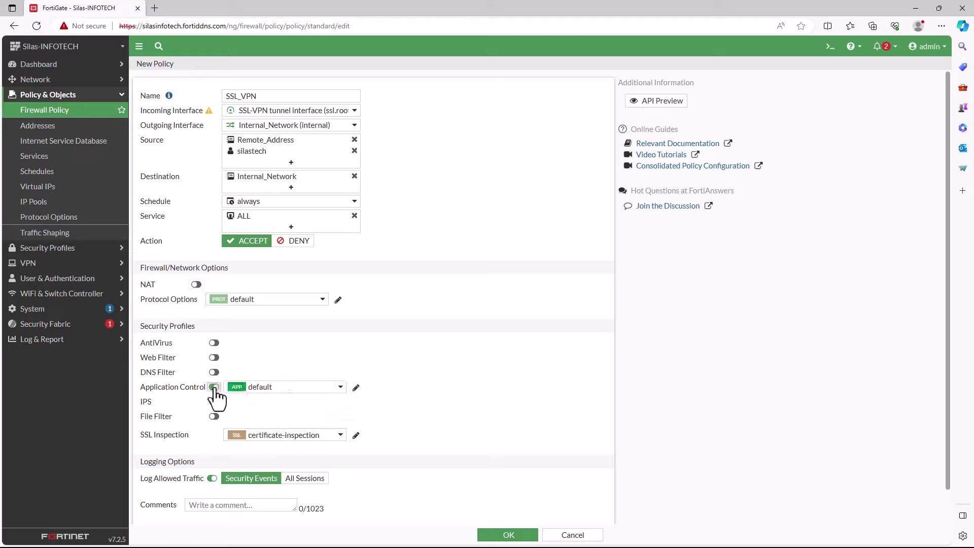
left_click(214, 402)
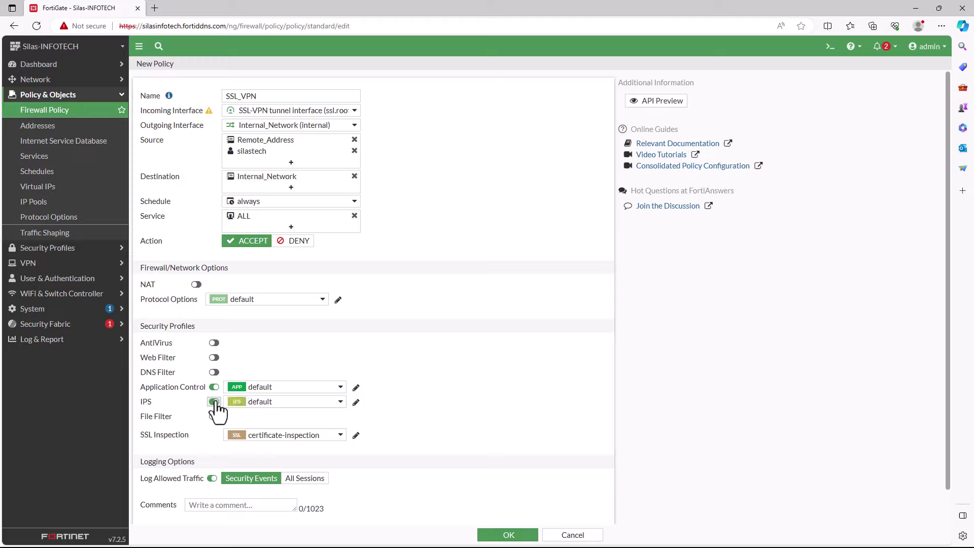
left_click(214, 343)
scroll(344, 396, "down", 1)
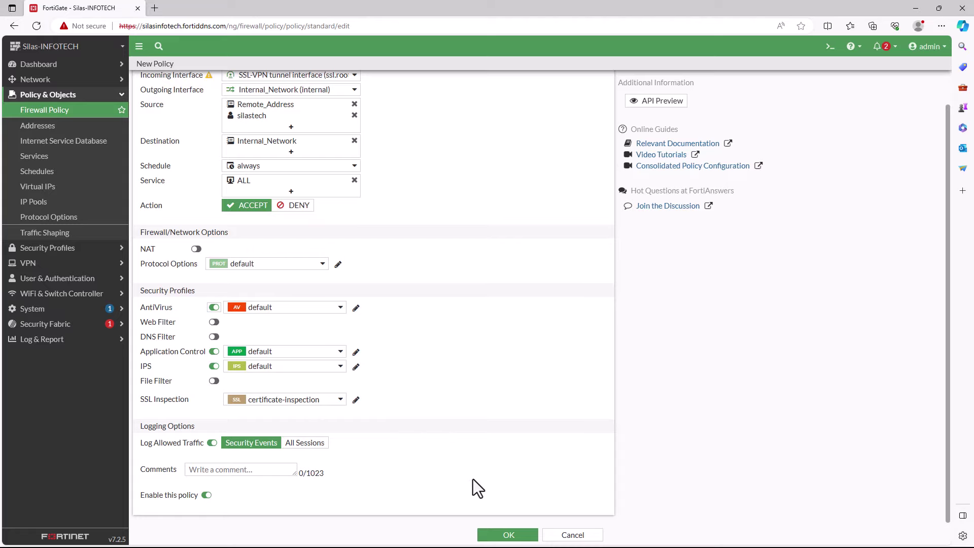
left_click(510, 529)
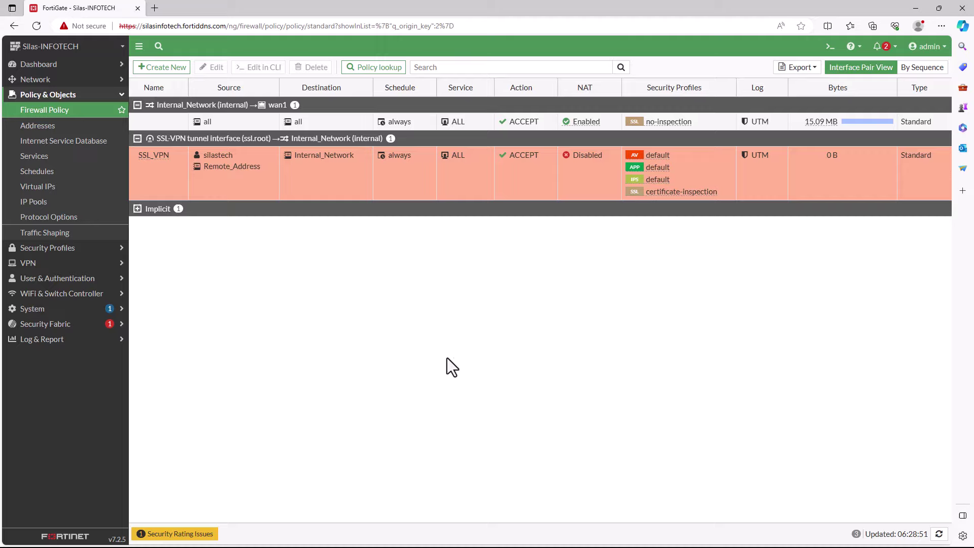
Step: Switch to FortiClient VPN and start a new SSL-VPN connection named Silas Infotech with the description SSL_VPN Connection
left_click(912, 8)
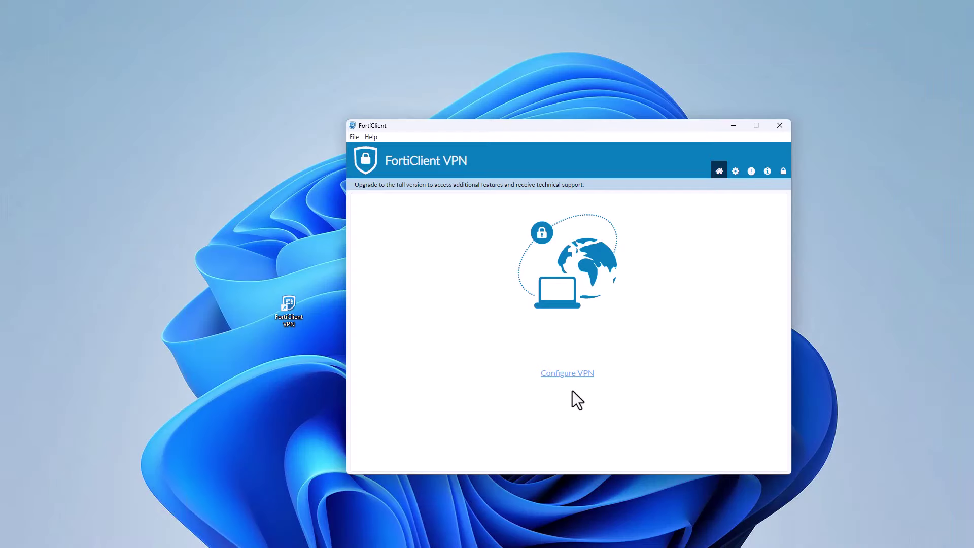
left_click(570, 375)
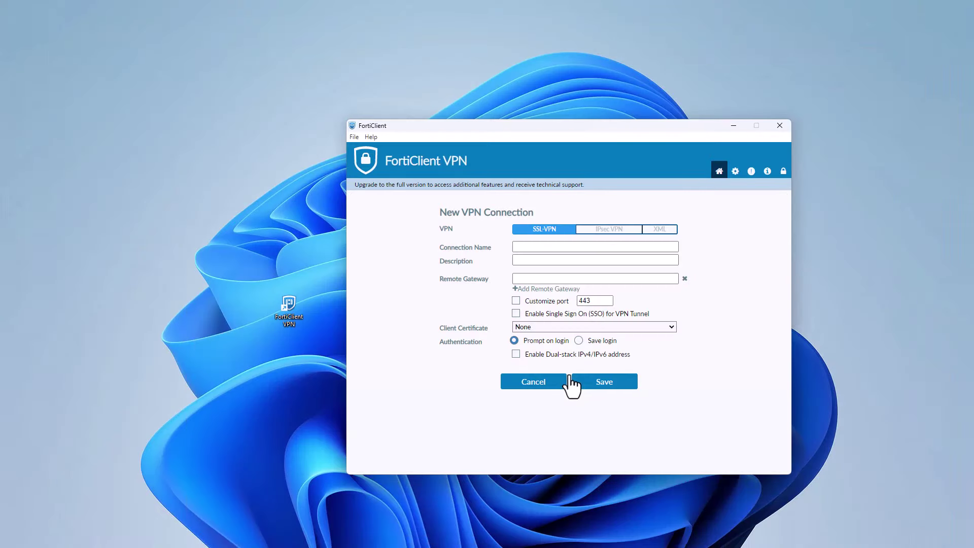
left_click(541, 248)
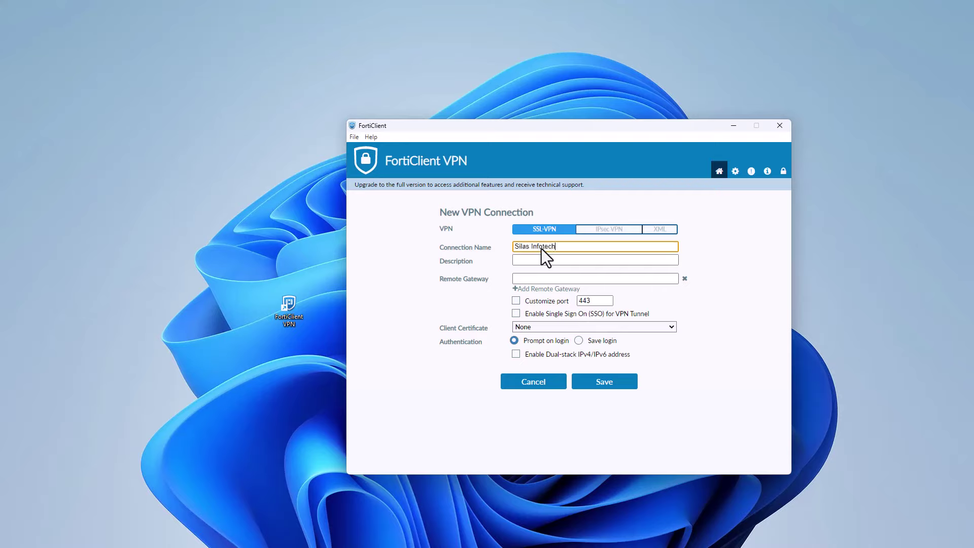
left_click(543, 261)
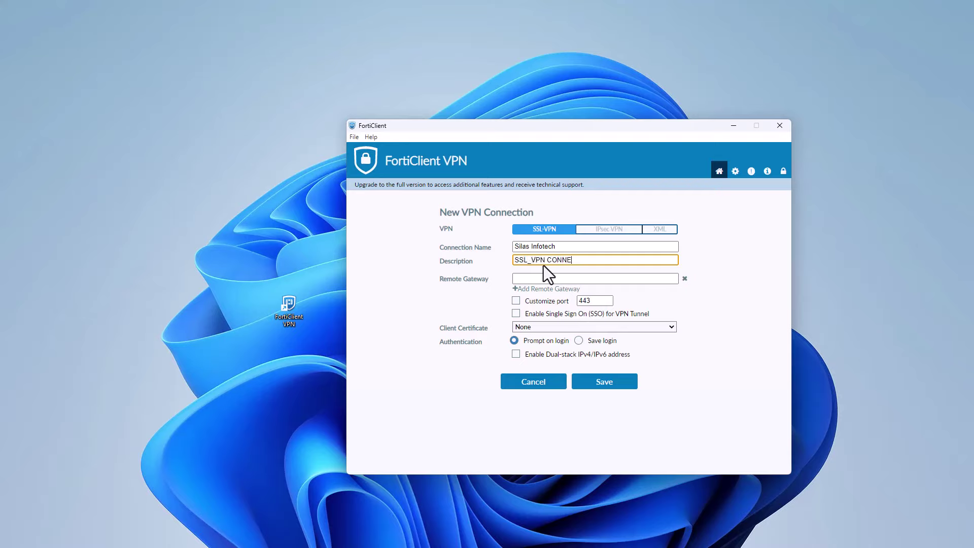
type("SSL_VPN Connection")
Step: Set the connection's remote gateway to silasinfotech.fortiddns.com and enable port customization
left_click(536, 279)
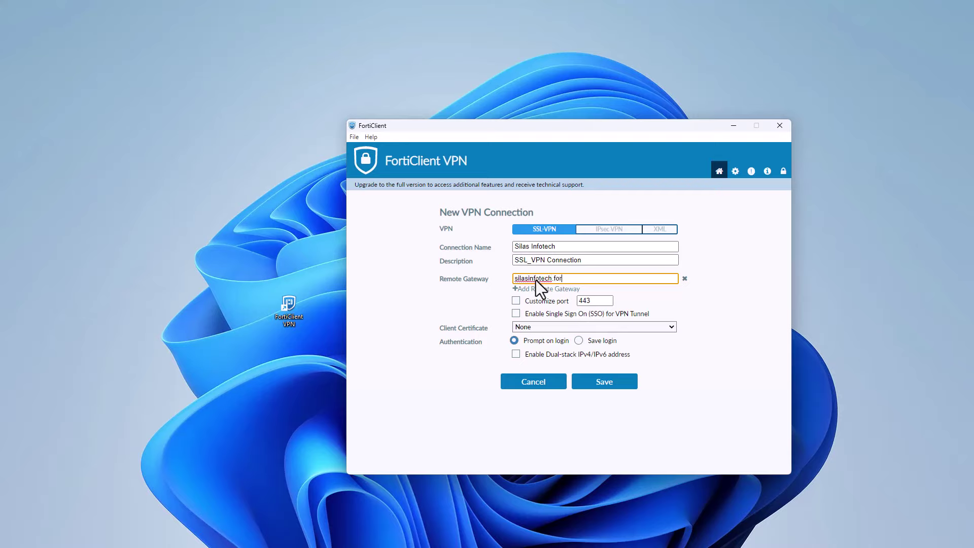
type("silasinfotech.fortiddns.com")
left_click(516, 310)
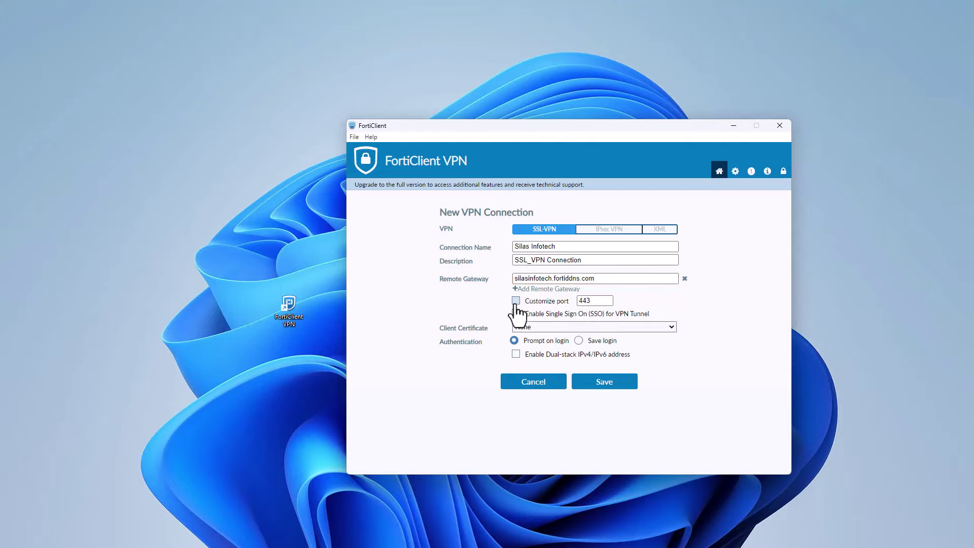
Step: Replace the remote gateway with the host name copied from the FortiGate page's address, and set the custom port to 20443
left_click(467, 441)
left_click_drag(141, 26, 226, 26)
key("ctrl+c")
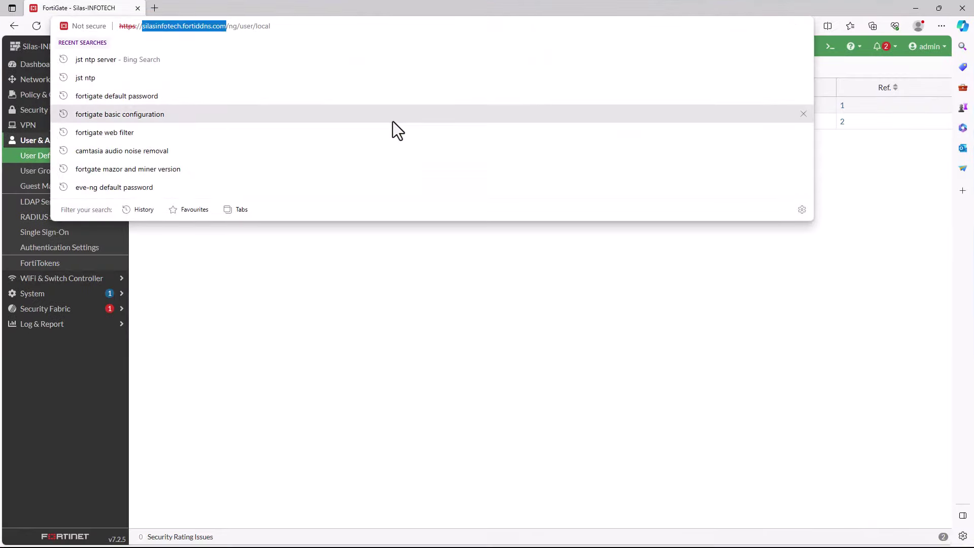
left_click(918, 8)
left_click(522, 281)
left_click(513, 279)
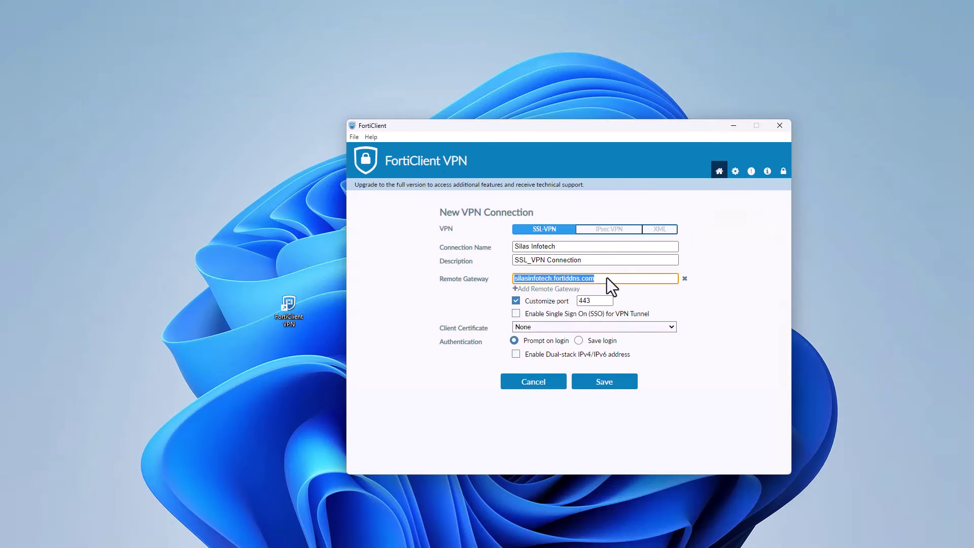
key("ctrl+v")
left_click(580, 300)
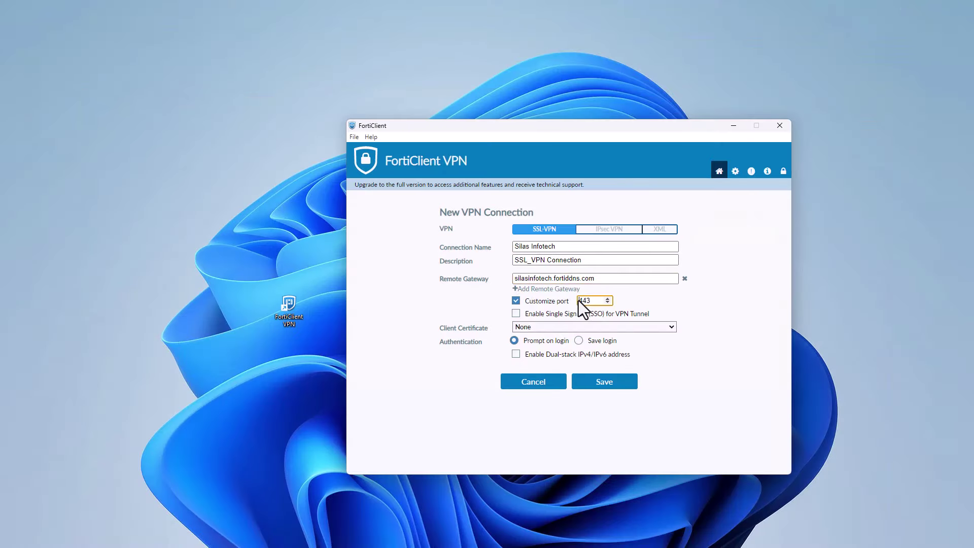
type("20")
Step: Set authentication to Save login with the VPN user's username, keep the client certificate at None, and save the connection
left_click(579, 341)
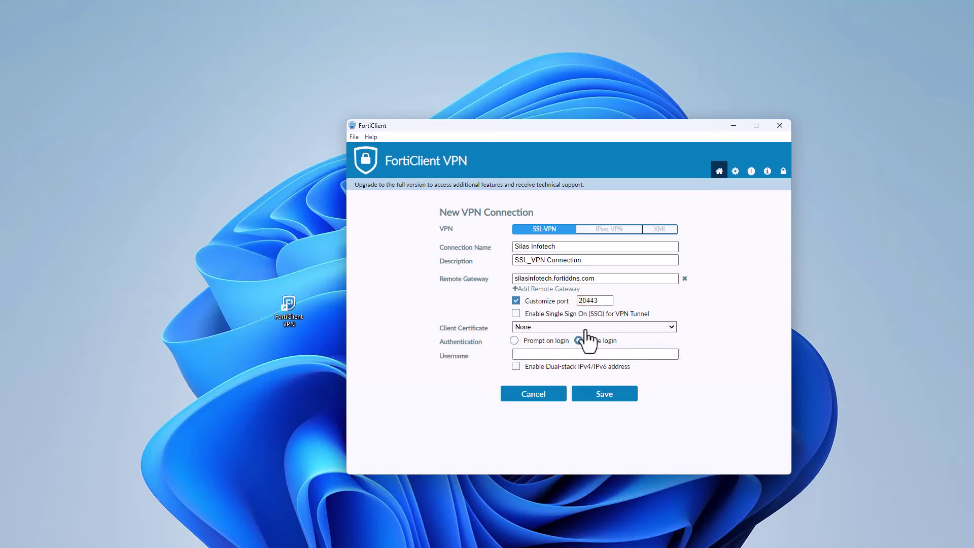
left_click(586, 328)
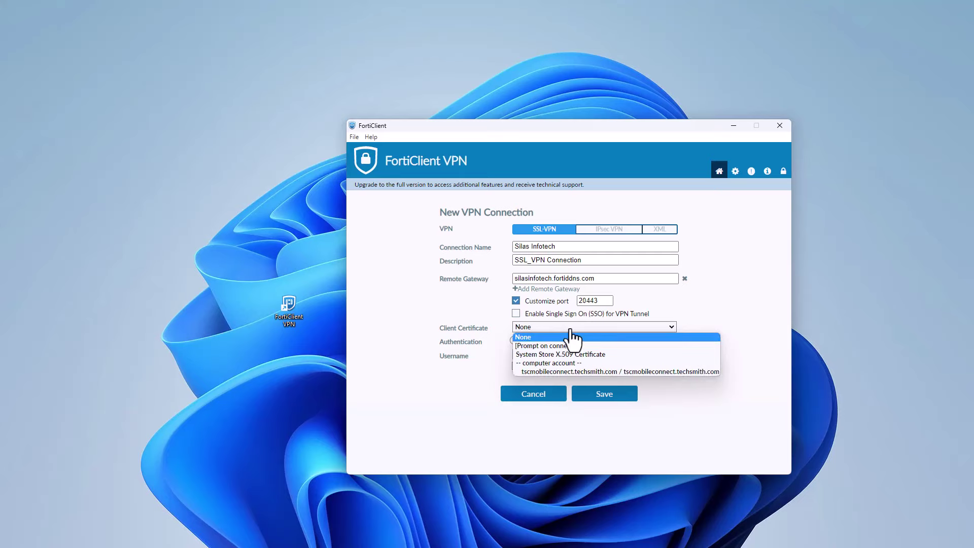
left_click(569, 337)
left_click(552, 355)
type("silastech")
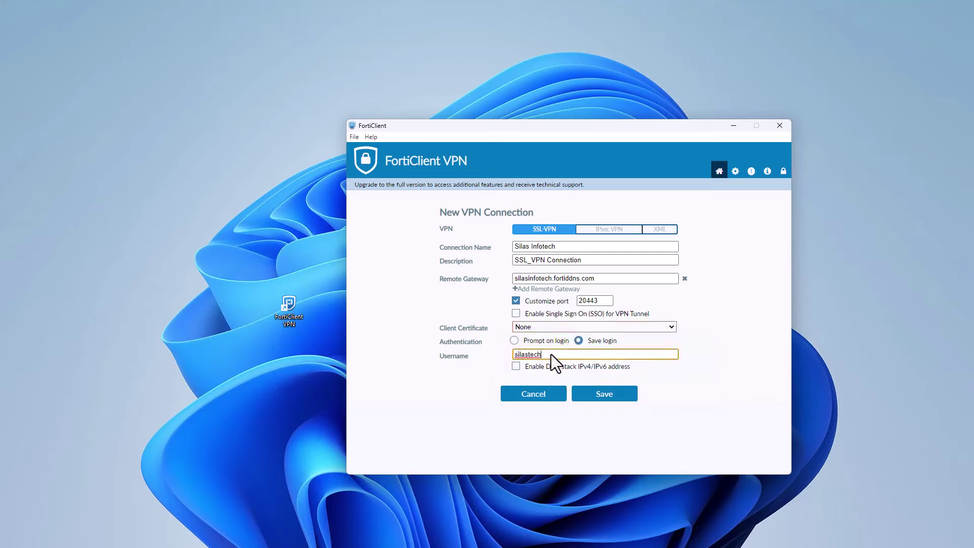
left_click(624, 399)
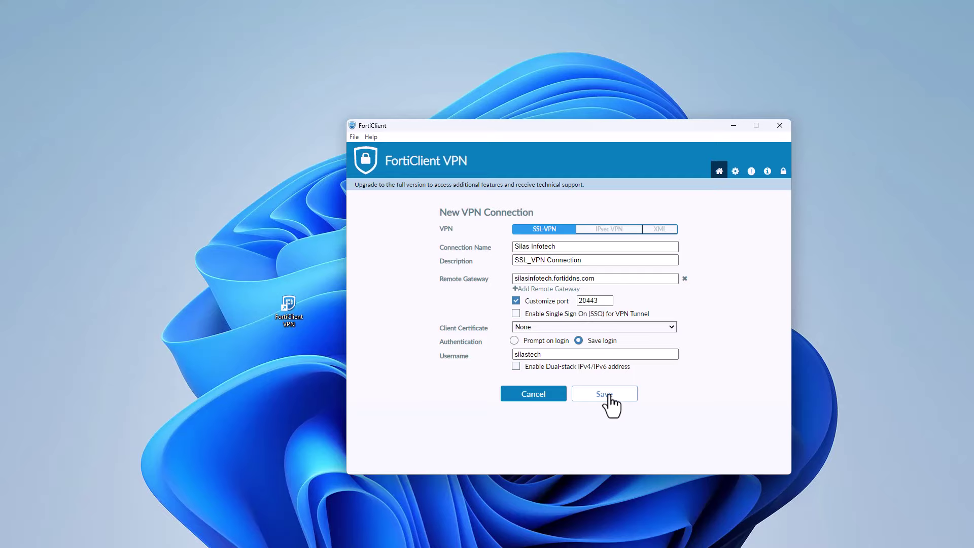
left_click(605, 394)
Step: Enter the account password for the Silas Infotech VPN connection
left_click(581, 358)
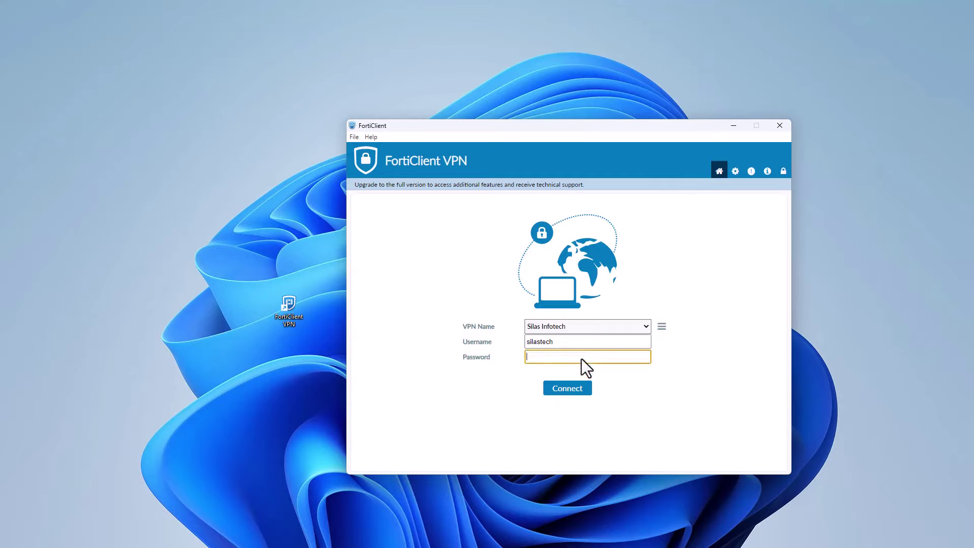
type("••••••••")
left_click(345, 440)
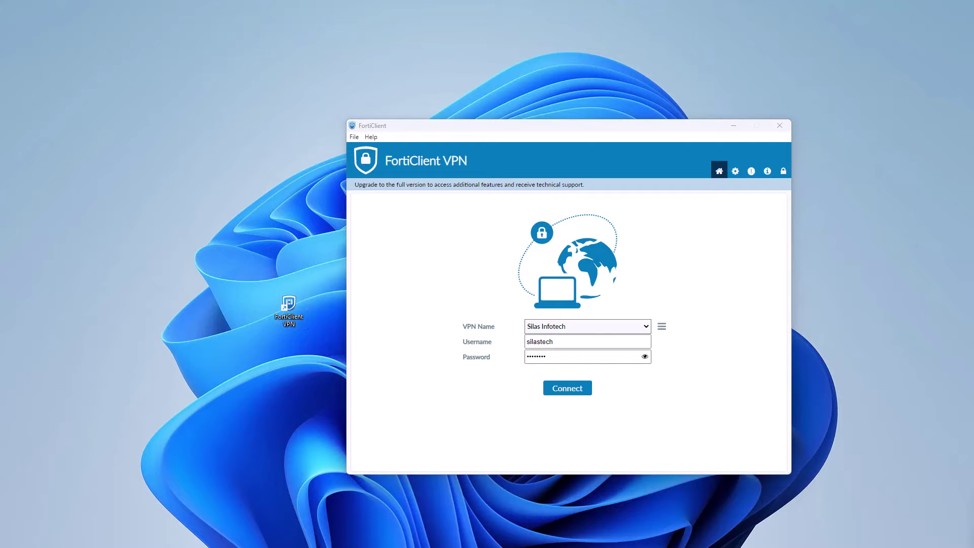
Step: Switch to Network Connections and check the Ethernet adapter's IPv4 address, default gateway and DNS server in its connection details
key("super+r")
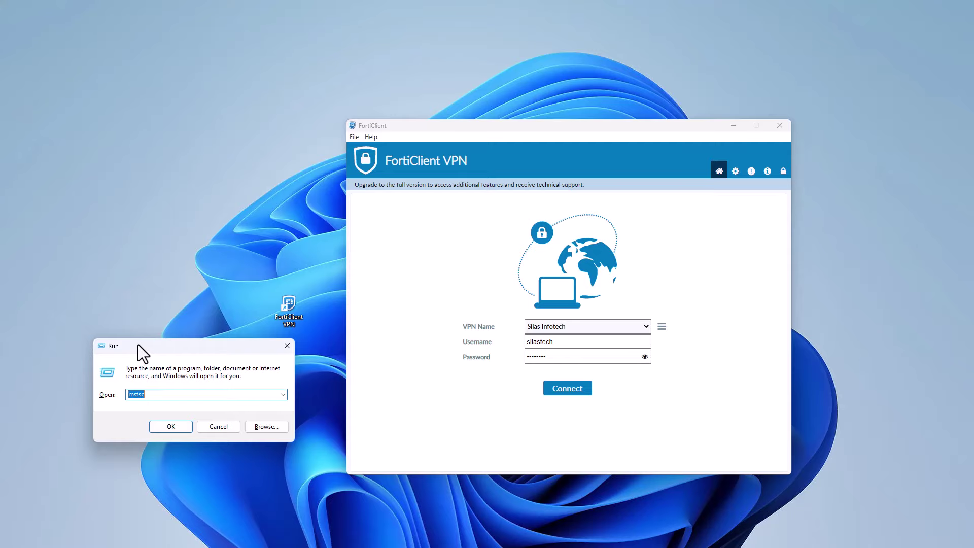
key("Escape")
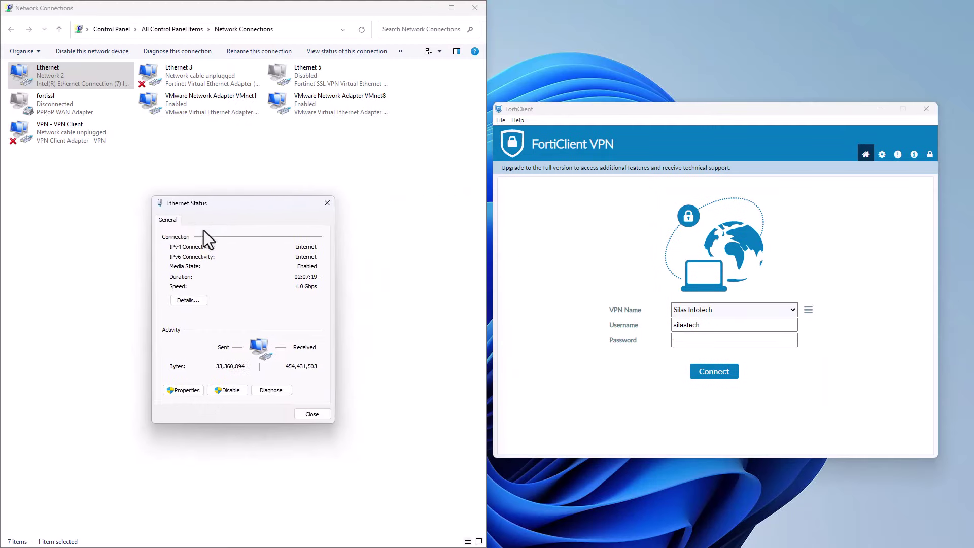
left_click(186, 300)
left_click(239, 293)
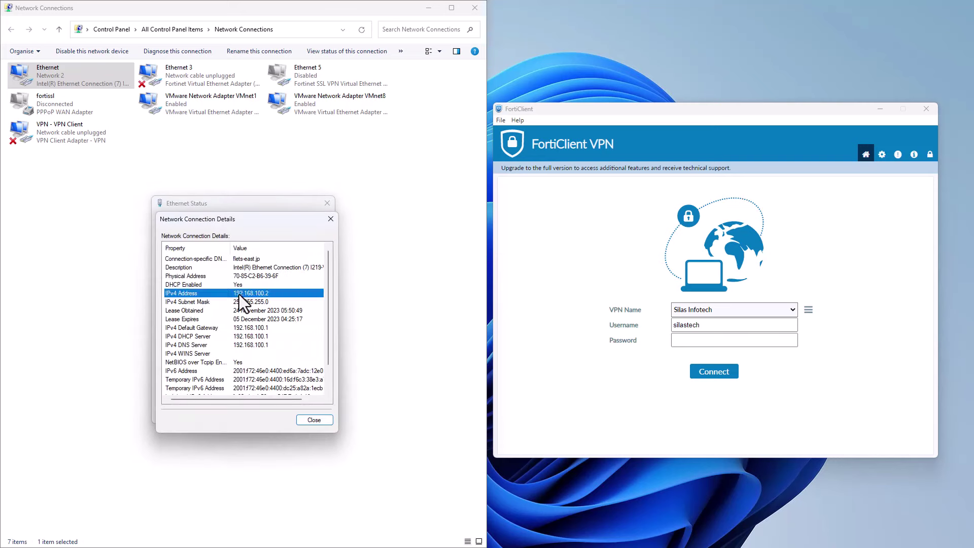
left_click(249, 346)
left_click(274, 329)
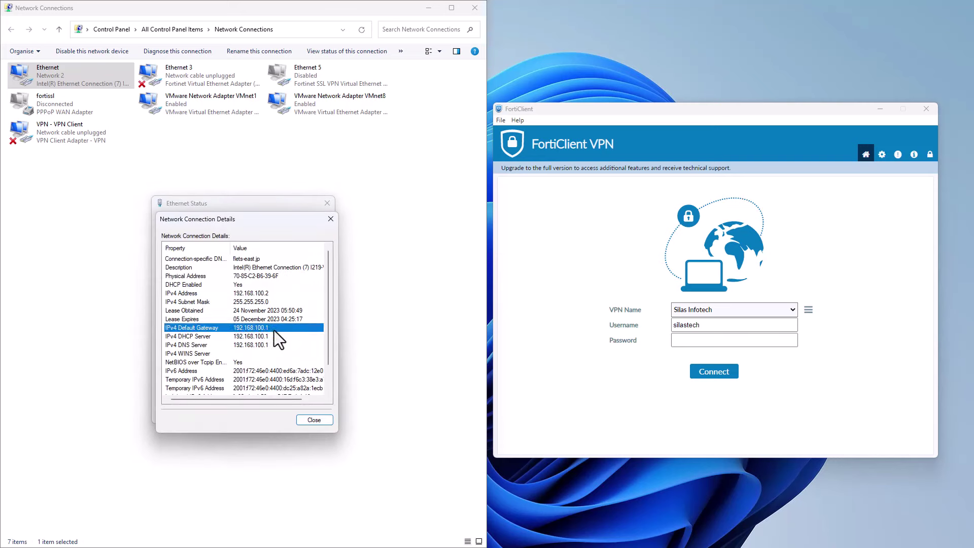
left_click(311, 418)
left_click(304, 412)
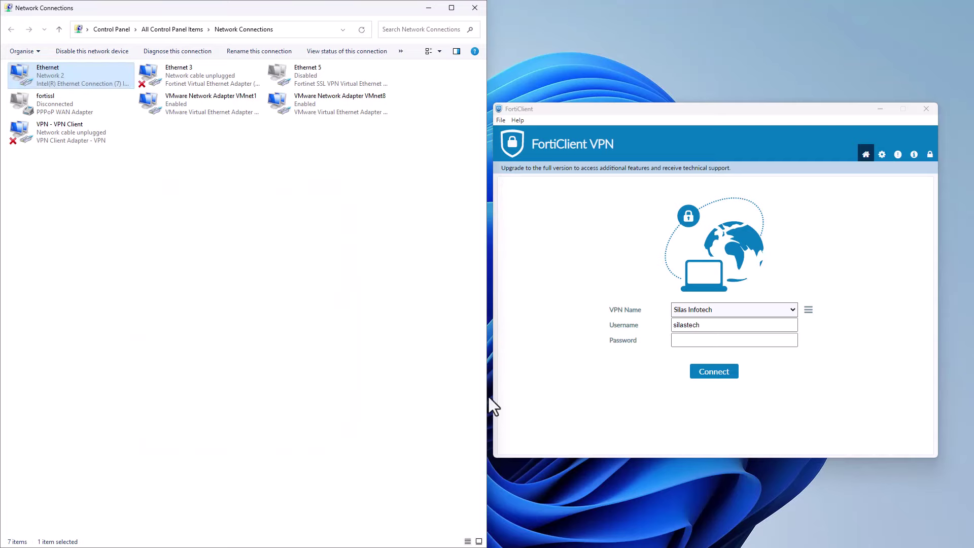
Step: Connect to the Silas Infotech VPN with the account password and accept the certificate security alert
left_click(699, 341)
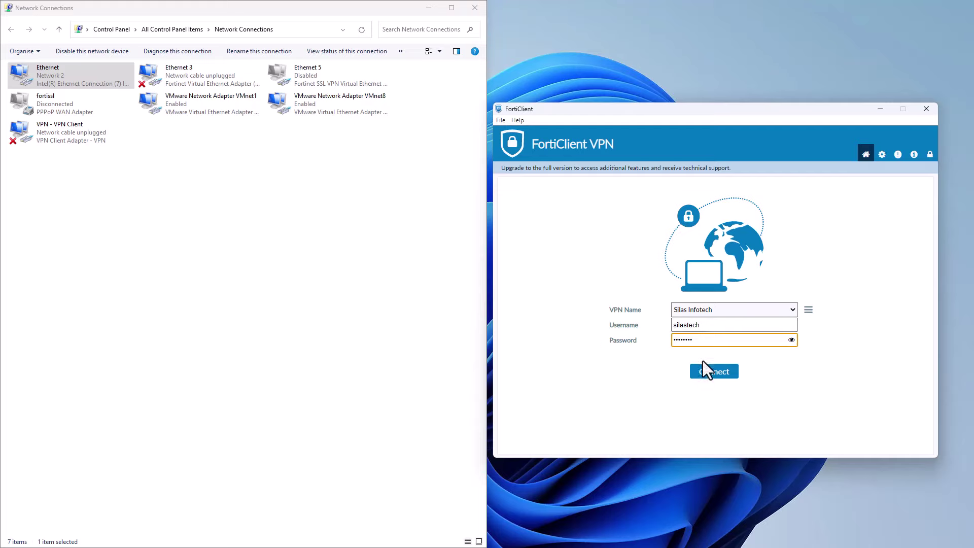
left_click(714, 372)
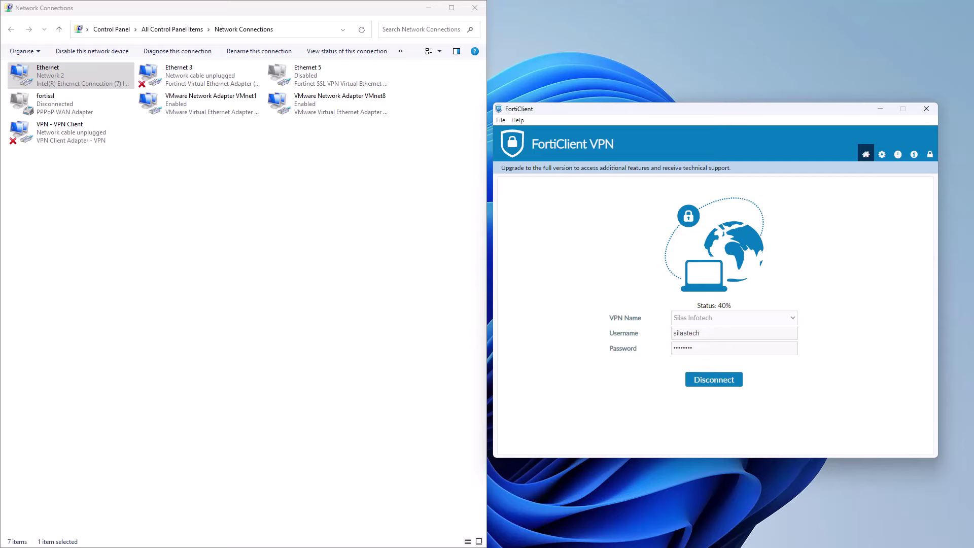
left_click_drag(732, 360, 683, 414)
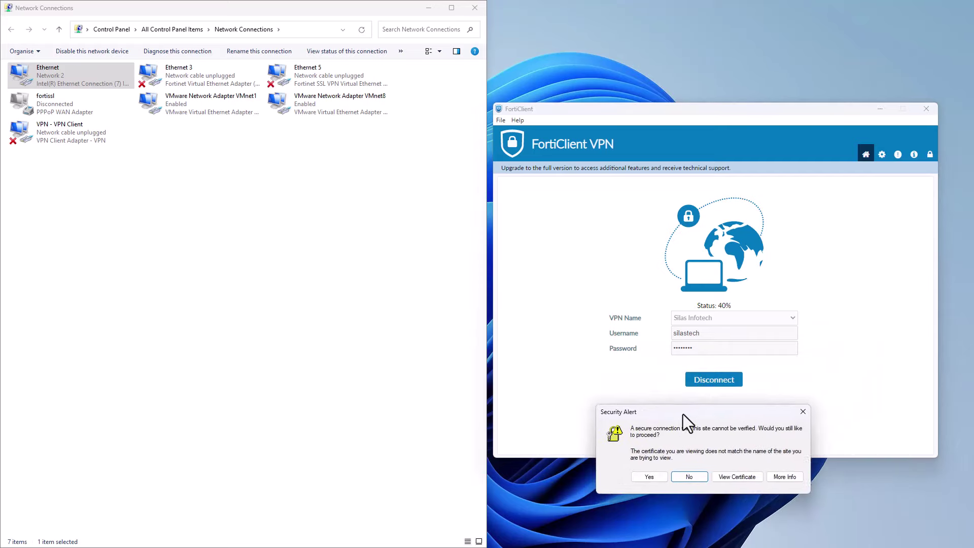
left_click(653, 475)
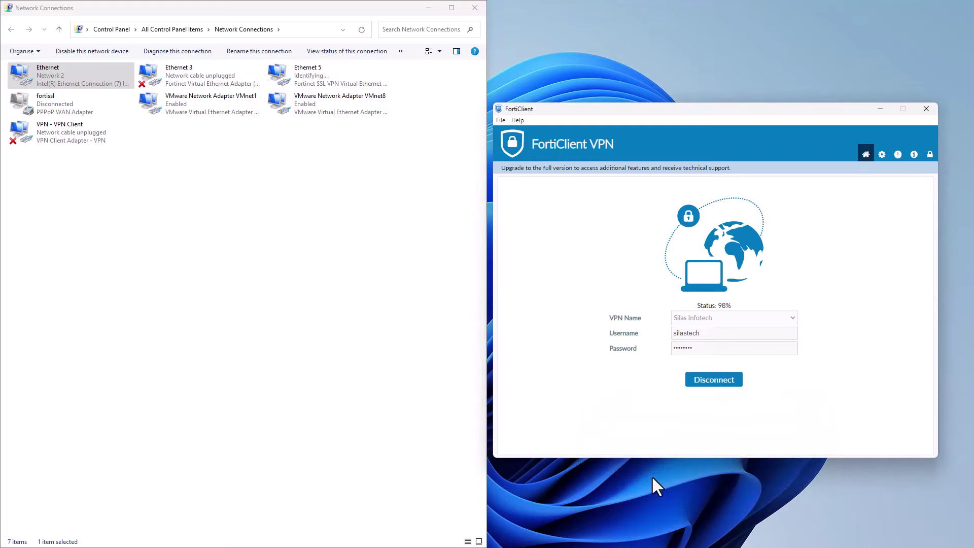
Step: Check the IPv4 address and DNS server in the connection details of the Fortinet SSL VPN adapter, Ethernet 5
left_click(306, 77)
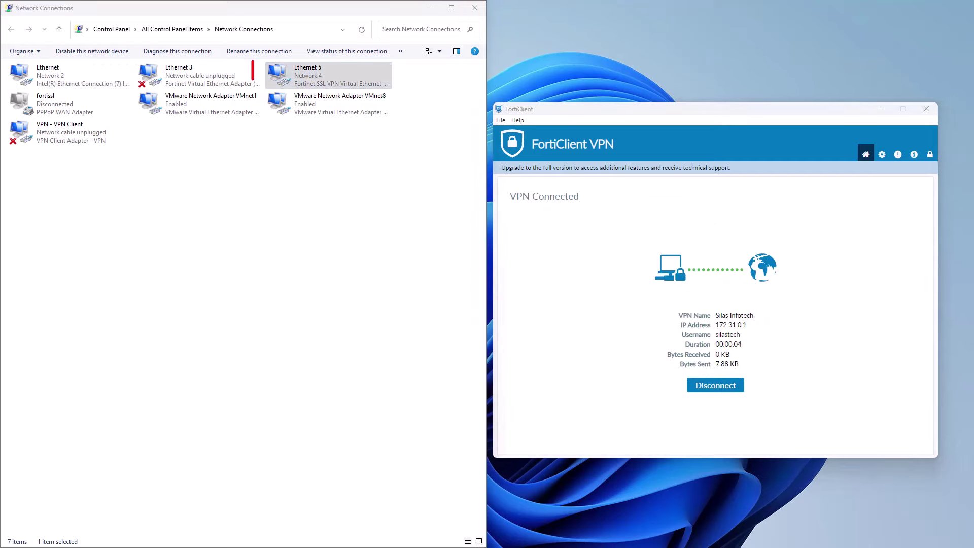
double_click(305, 76)
left_click_drag(613, 299, 361, 216)
left_click(309, 313)
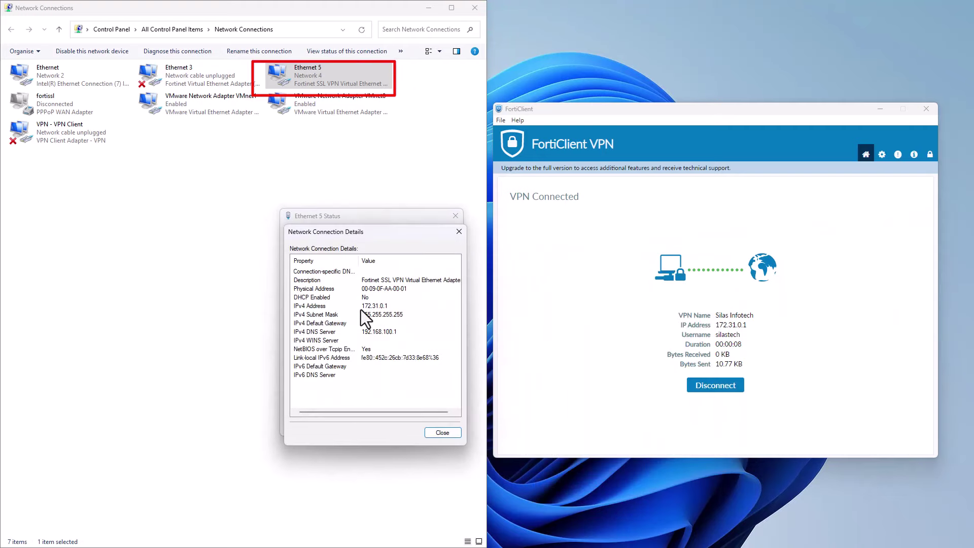
left_click(368, 306)
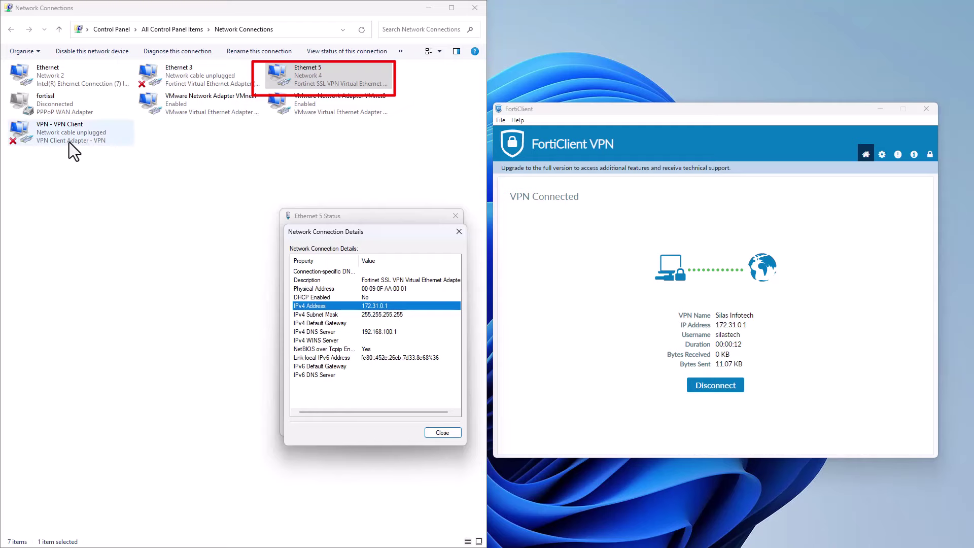
left_click(384, 333)
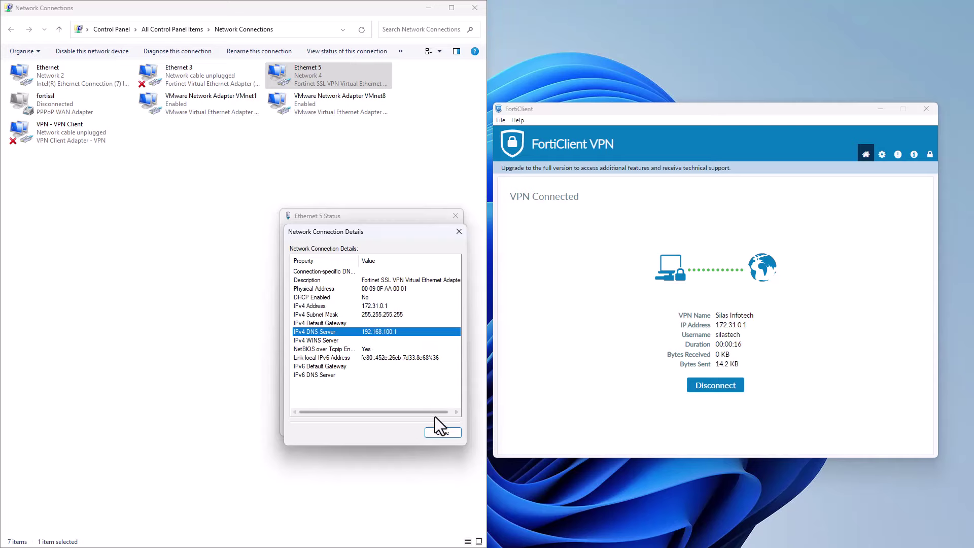
left_click(437, 432)
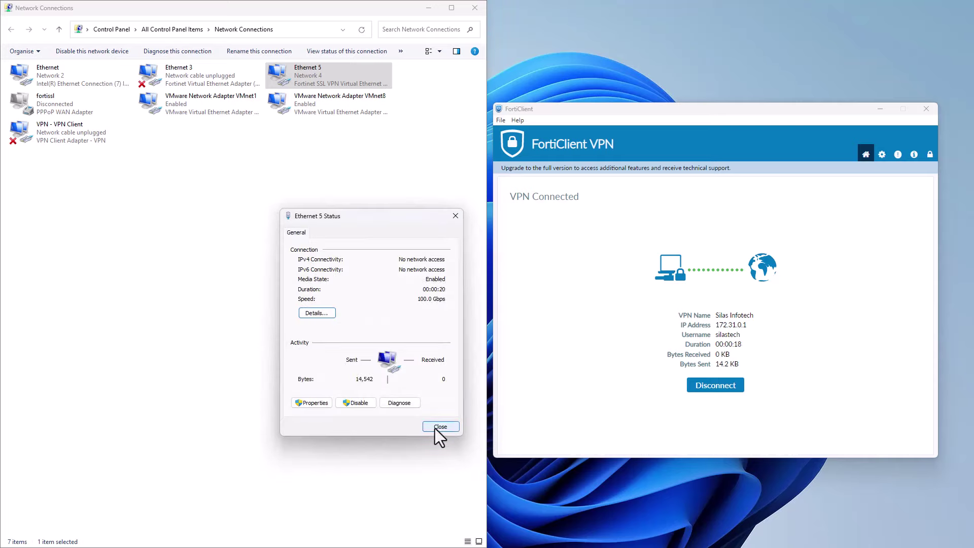
Step: Close the Ethernet 5 status and Network Connections windows and minimize the FortiClient VPN window
left_click(435, 429)
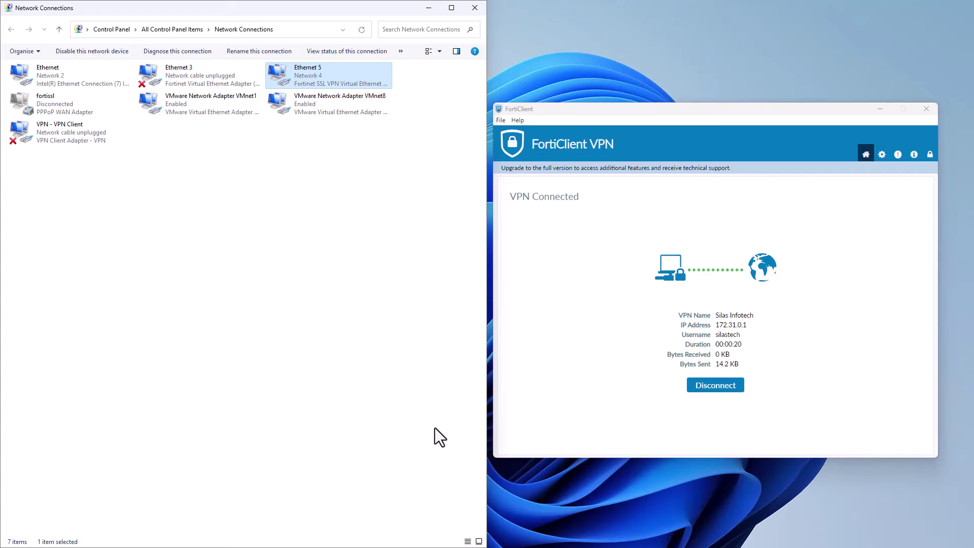
left_click(878, 109)
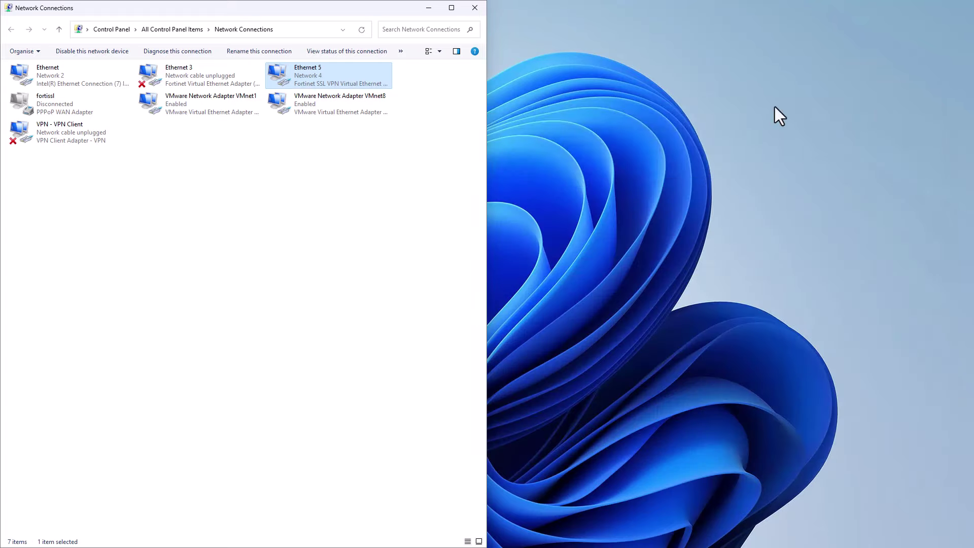
left_click(474, 9)
Step: Switch to the FortiGate admin page in Microsoft Edge and add the DHCP widget to the Status dashboard with the default fabric member
mouse_move(523, 539)
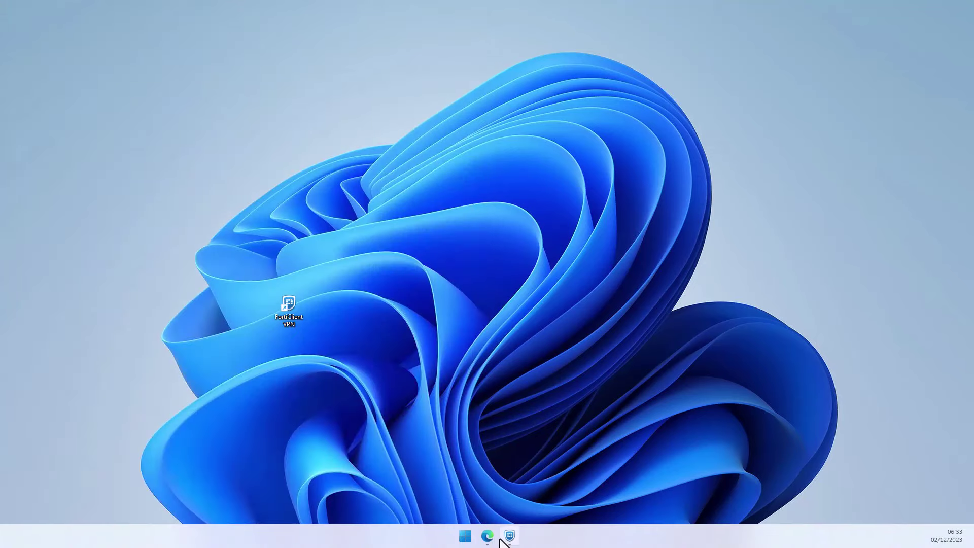
left_click(488, 536)
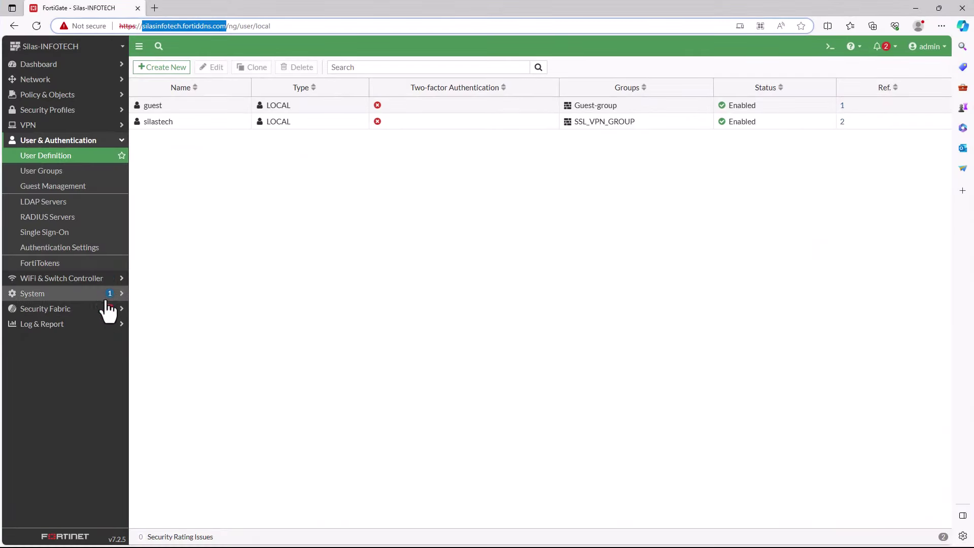
left_click(37, 66)
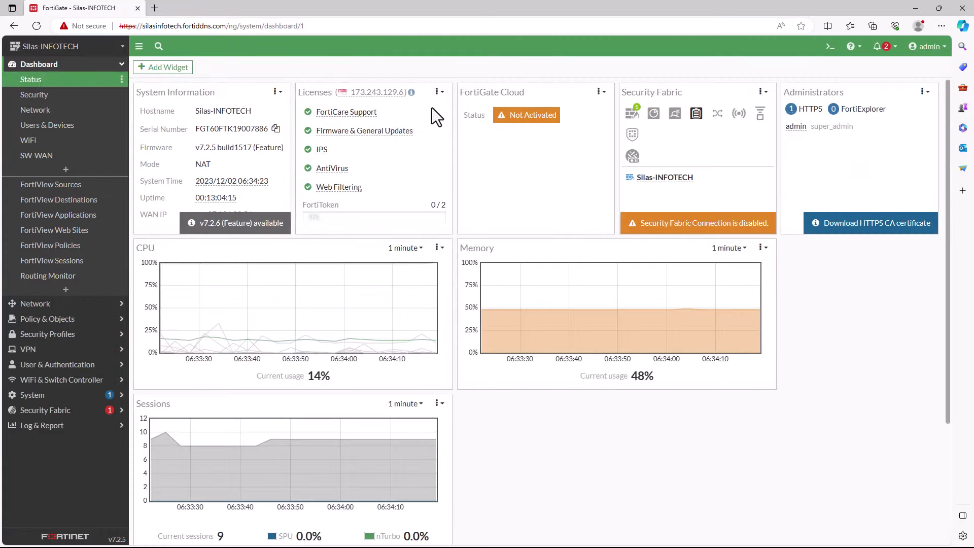
left_click(182, 67)
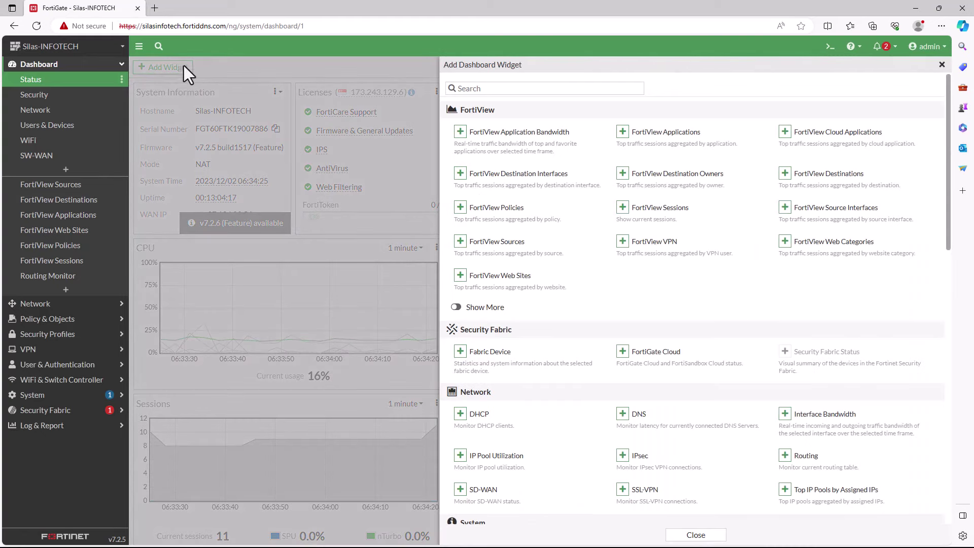
left_click(461, 414)
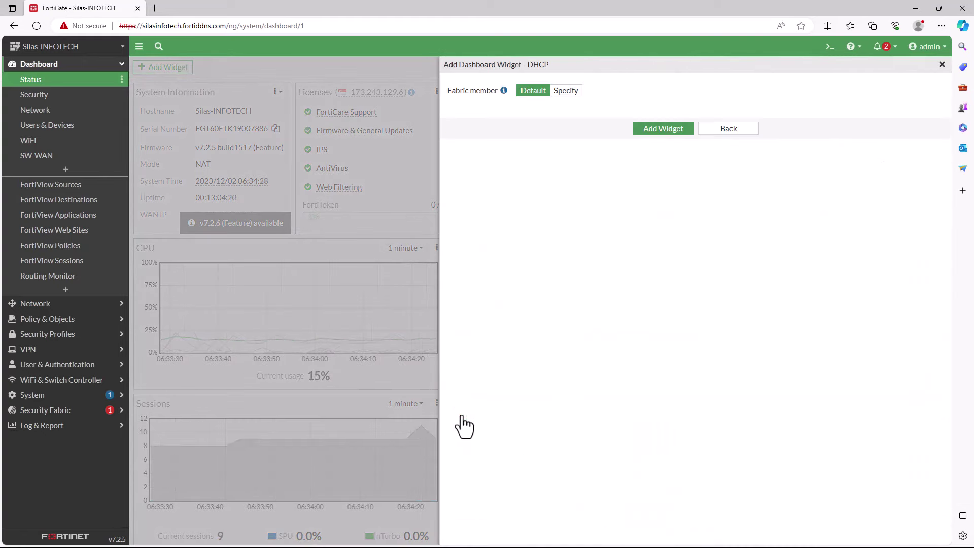
left_click(680, 131)
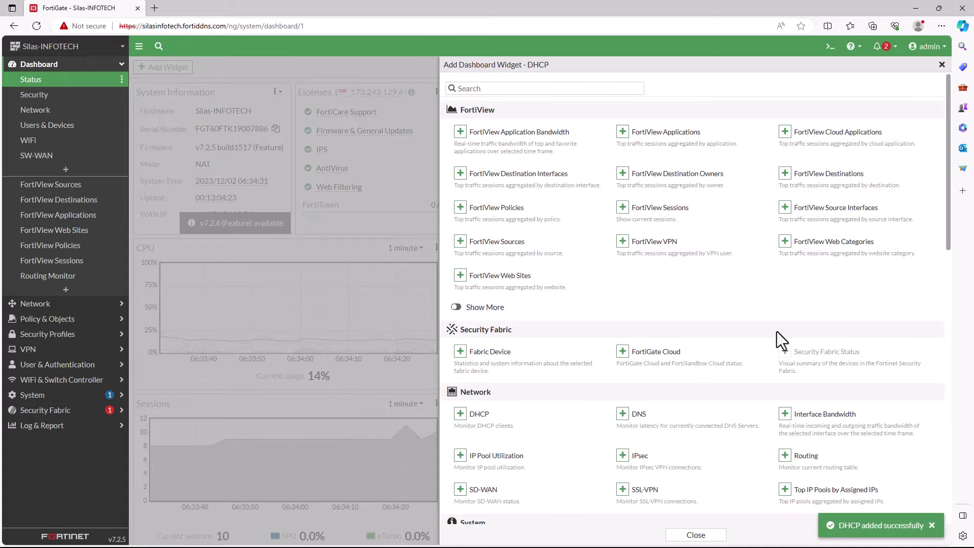
left_click(696, 536)
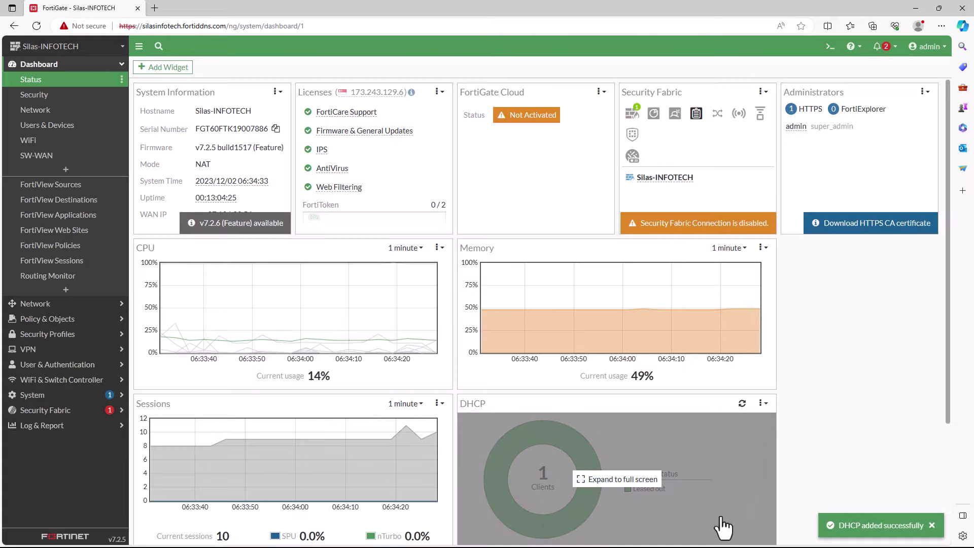
Step: Expand the DHCP widget to full screen to check the leased client's IP address, and minimize the browser
scroll(708, 447, "down", 3)
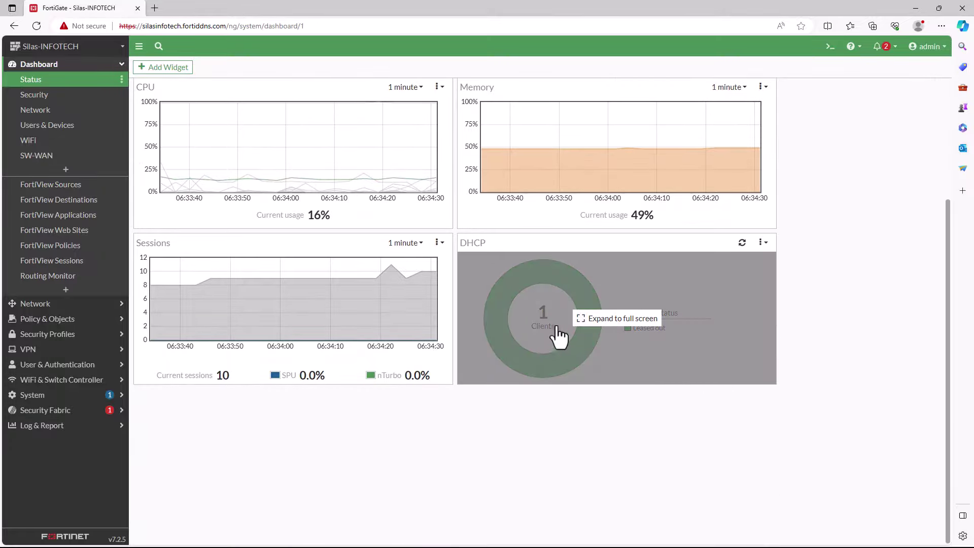
double_click(538, 320)
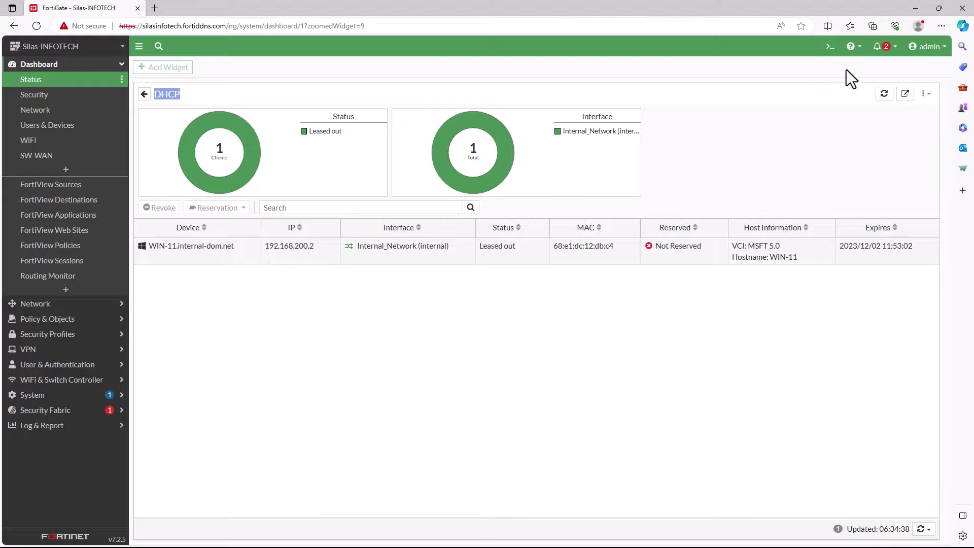
left_click(915, 8)
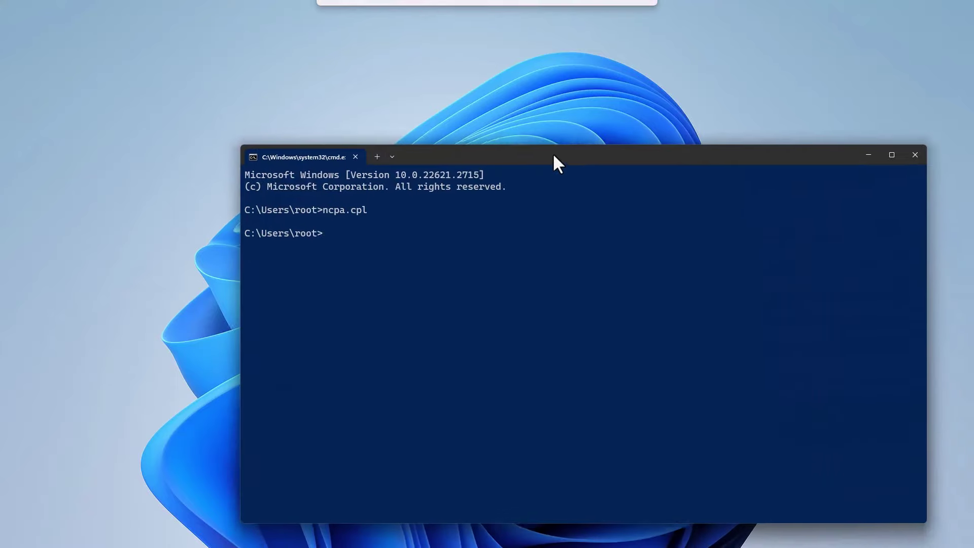
Step: Ping the internal computer at 192.168.200.2 from Command Prompt, then stop the ping and close the console
left_click_drag(555, 161, 544, 125)
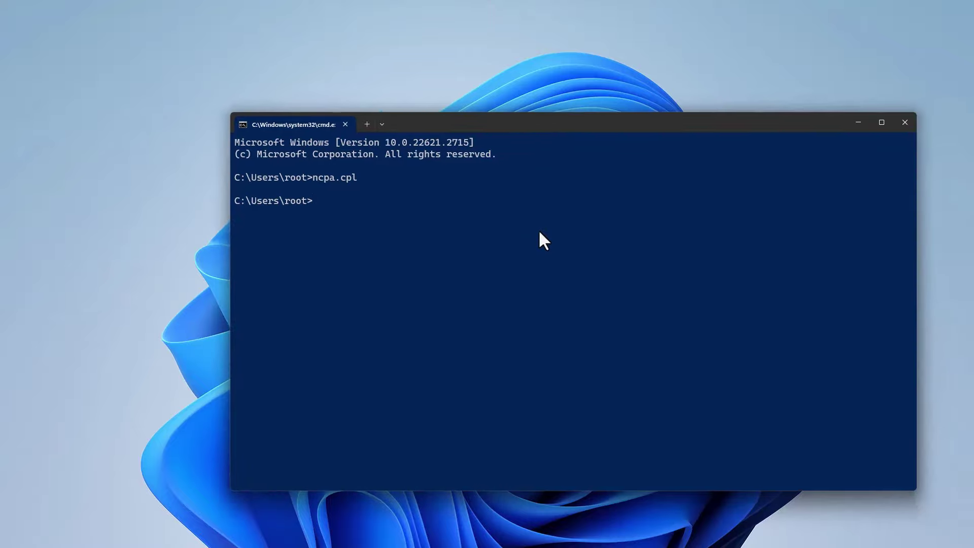
type("ping 192.168.200.2")
key("Return")
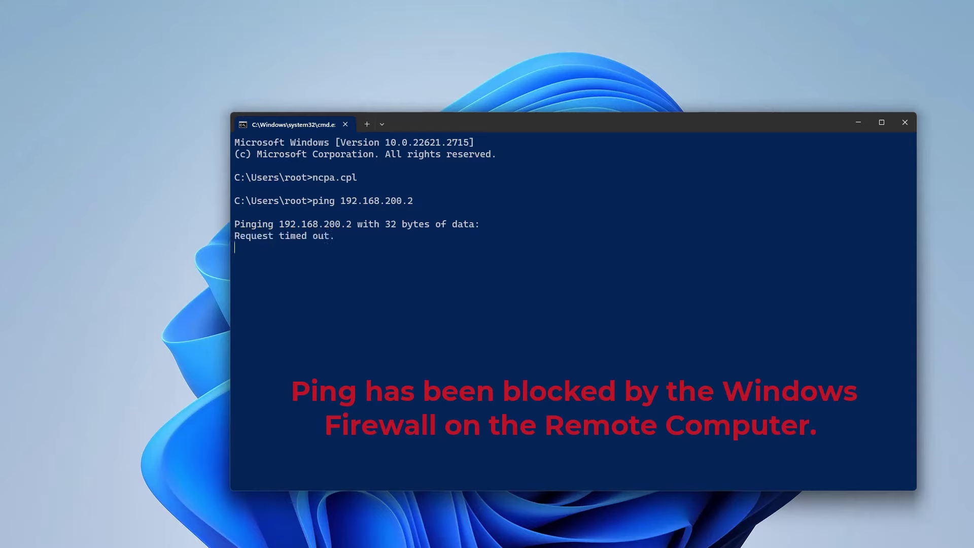
key("ctrl+c")
left_click(905, 122)
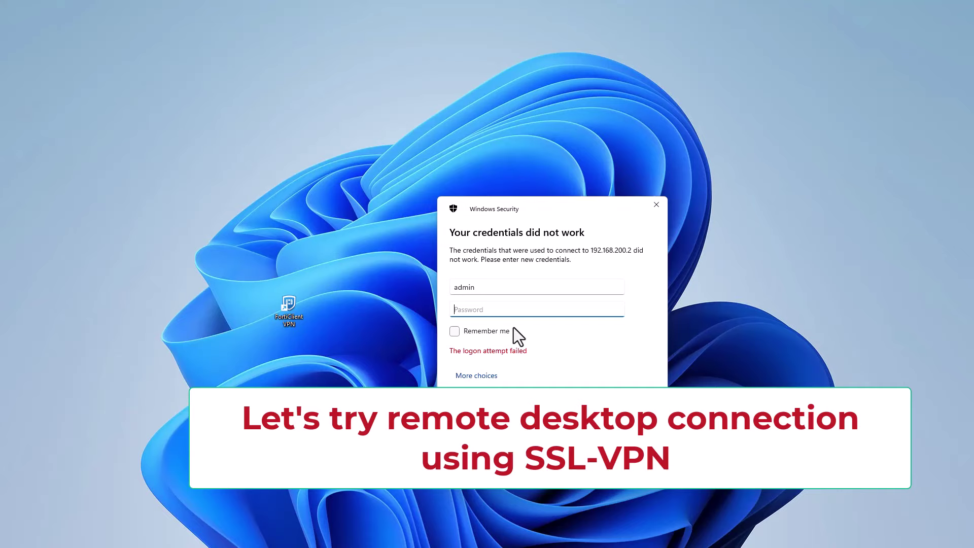
Step: Connect to 192.168.200.2 through Remote Desktop with the admin account's password, accepting the untrusted certificate
type("•••••••")
key("Return")
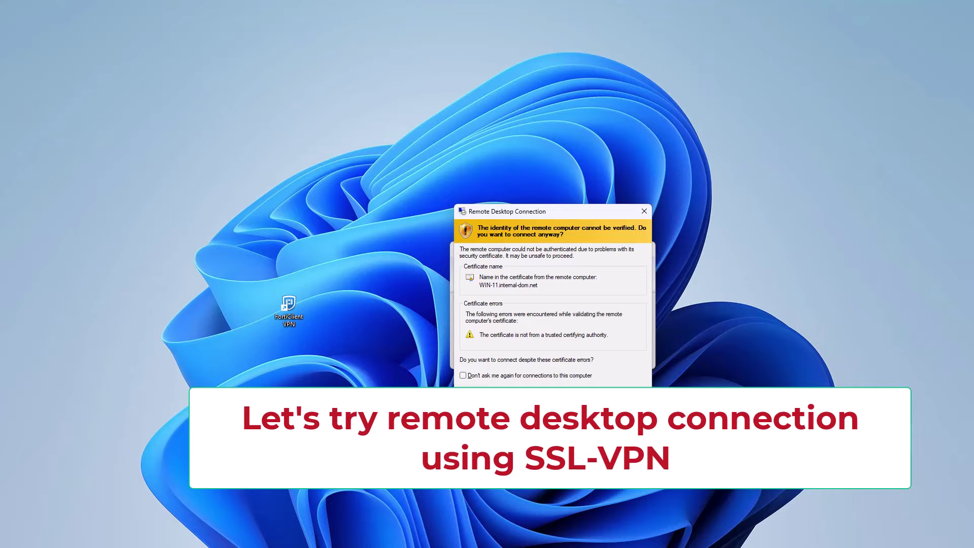
left_click(587, 399)
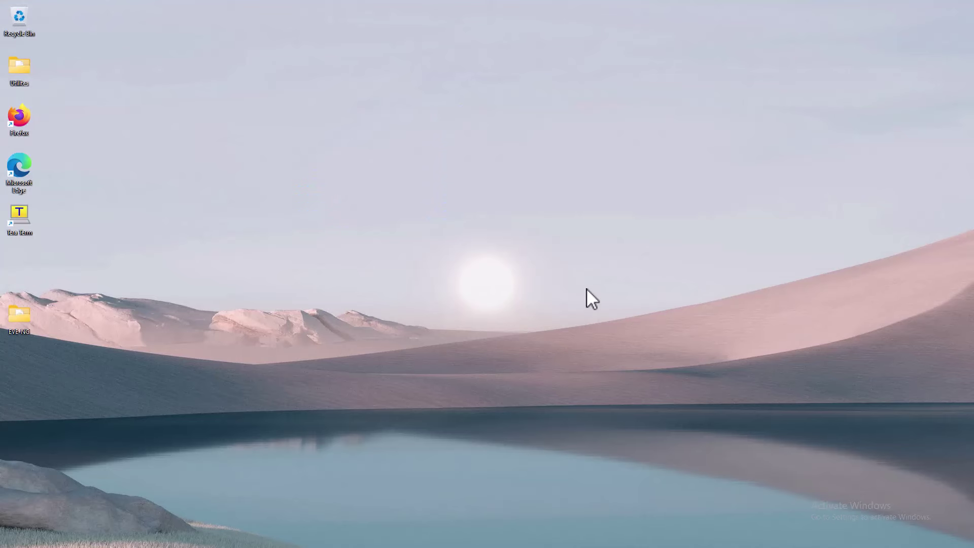
Step: Run ipconfig in Command Prompt on the remote computer to check its IPv4 address, and close the console
key("super+r")
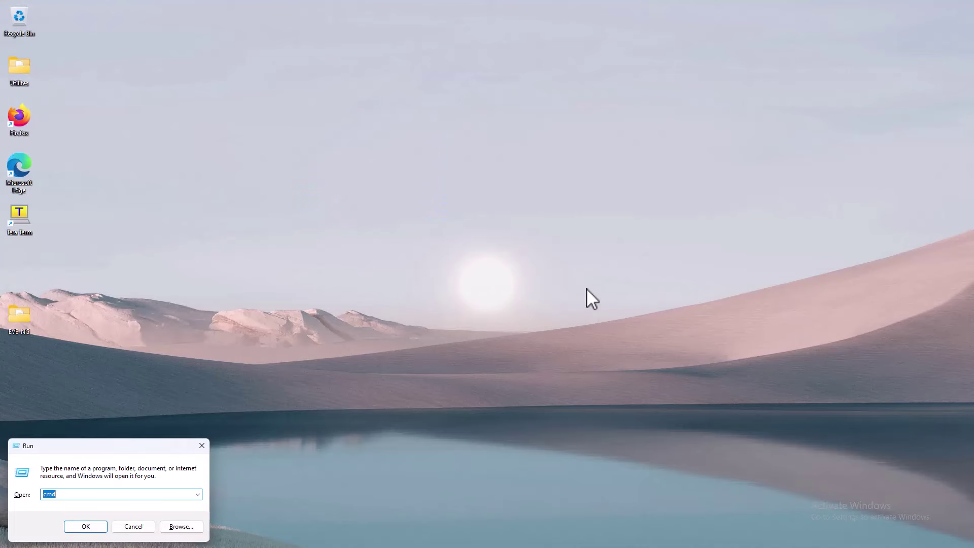
key("Return")
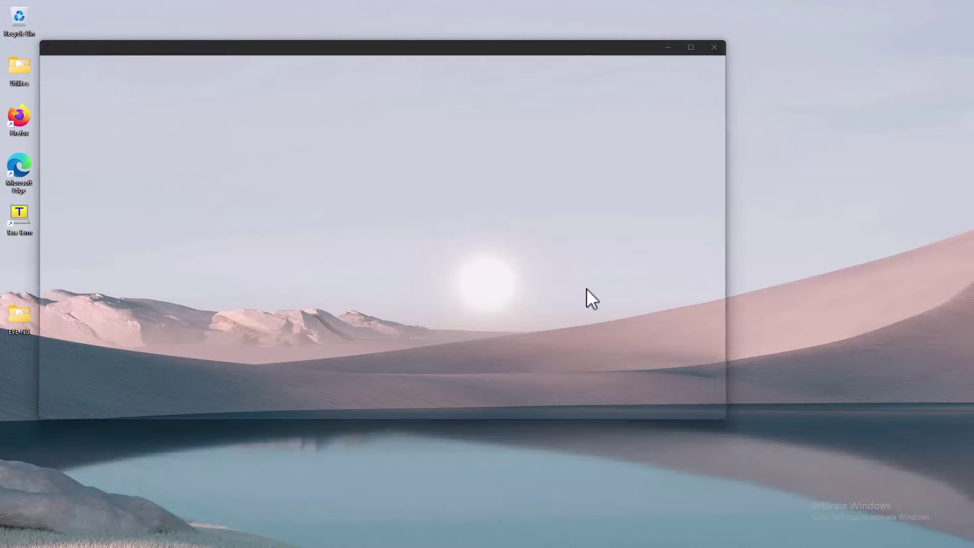
type("ipconfig")
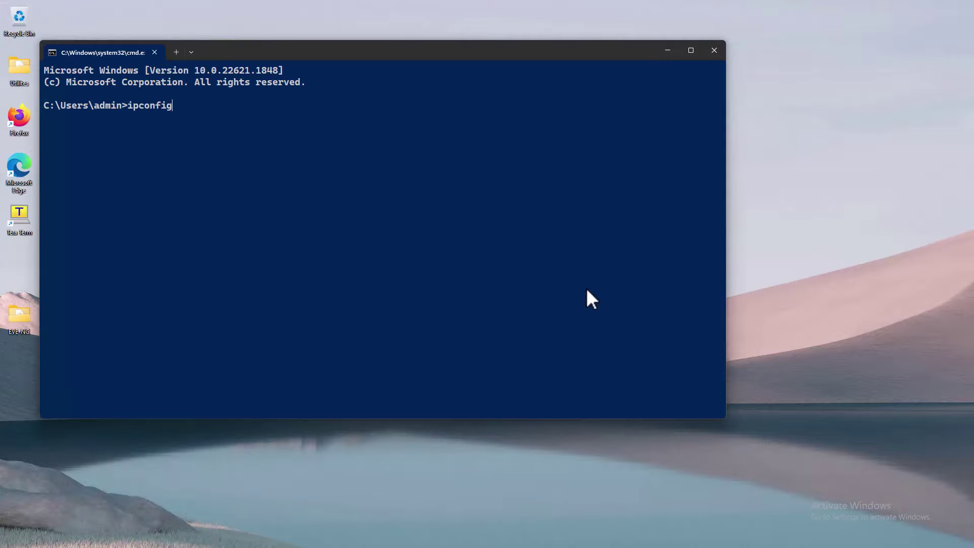
key("Return")
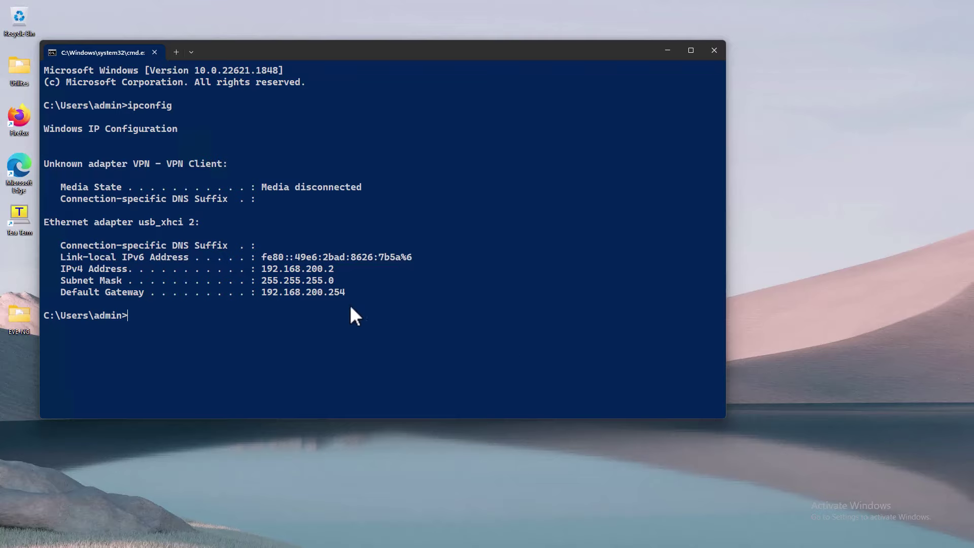
left_click_drag(262, 268, 335, 270)
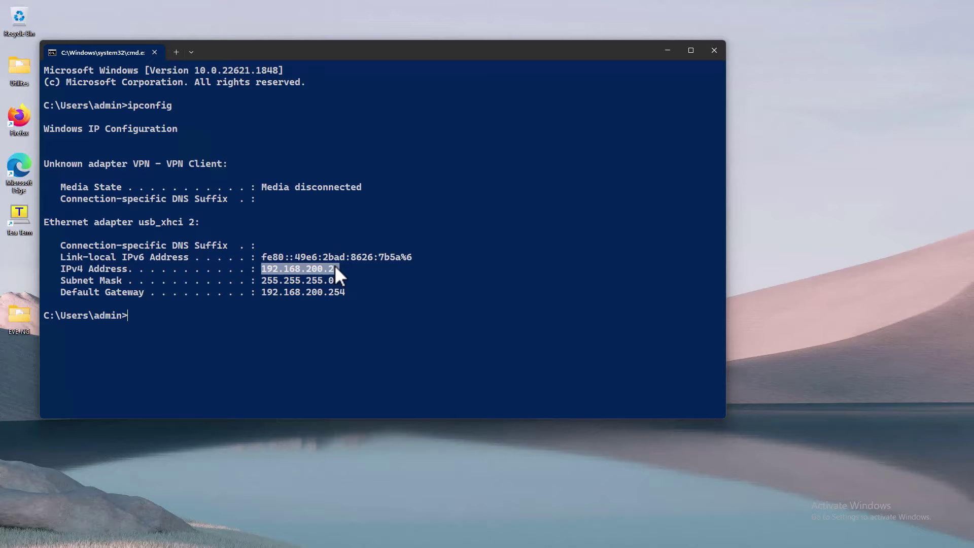
left_click(715, 51)
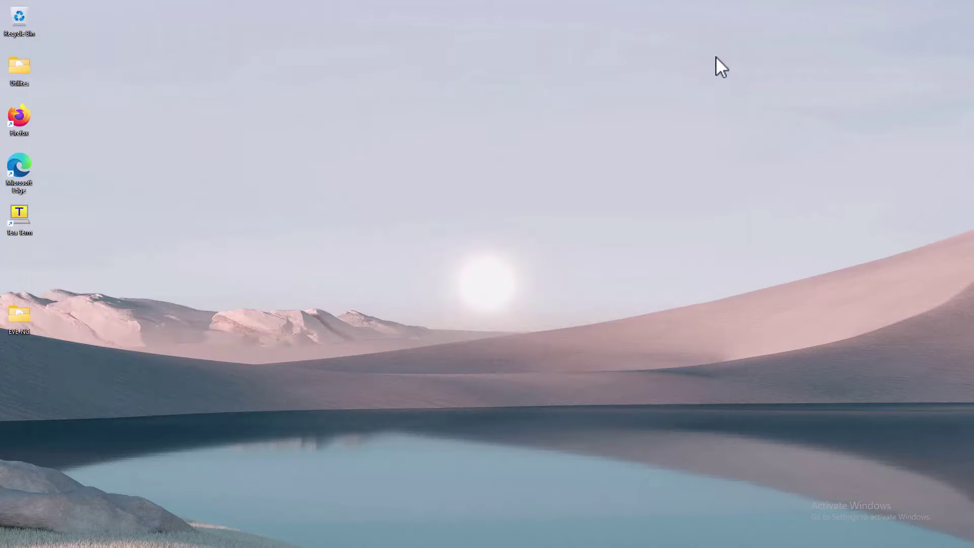
Step: End the Remote Desktop session and return to the FortiGate Status dashboard in Microsoft Edge
mouse_move(678, 9)
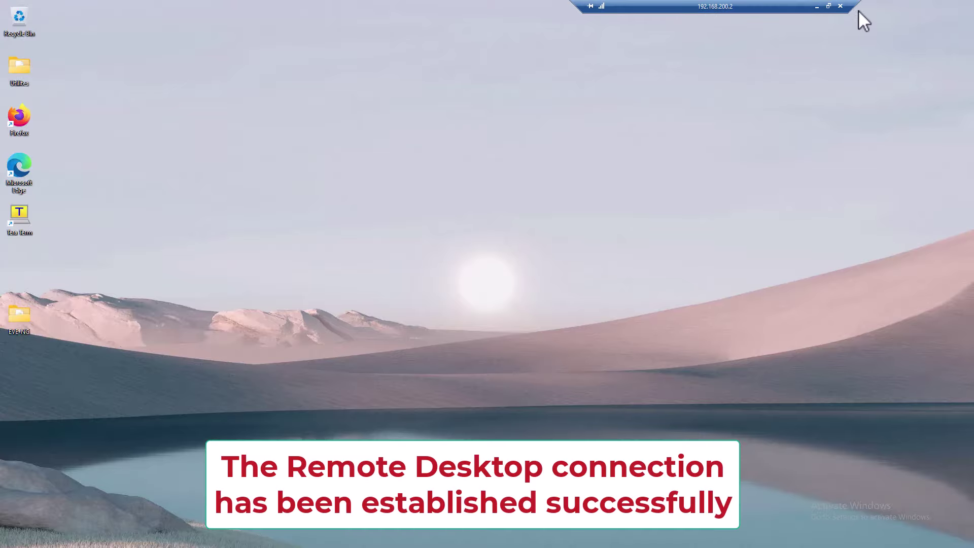
left_click(841, 7)
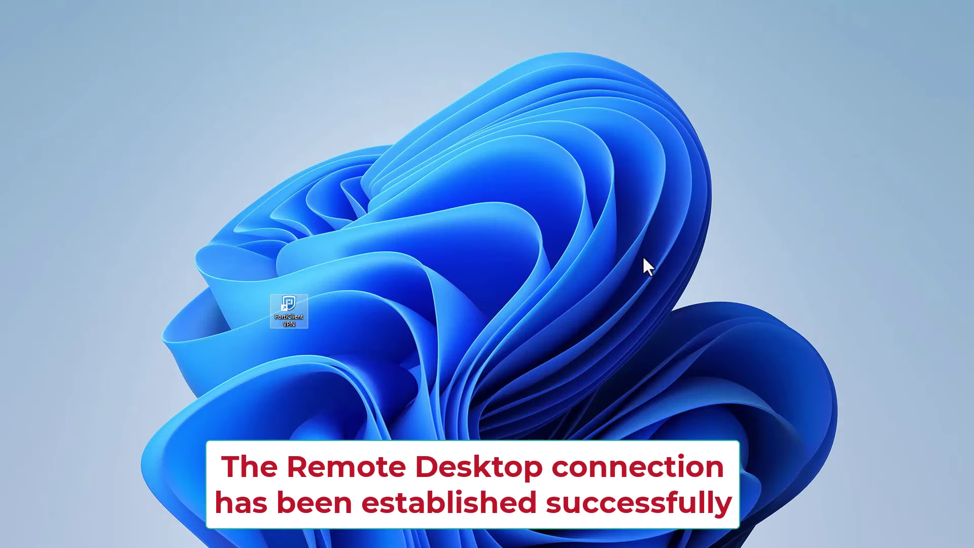
mouse_move(631, 546)
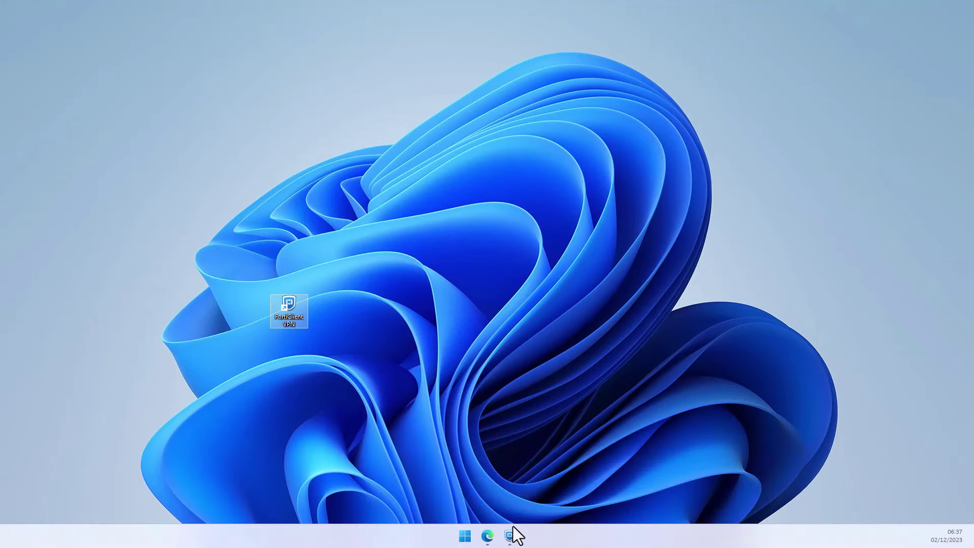
left_click(489, 536)
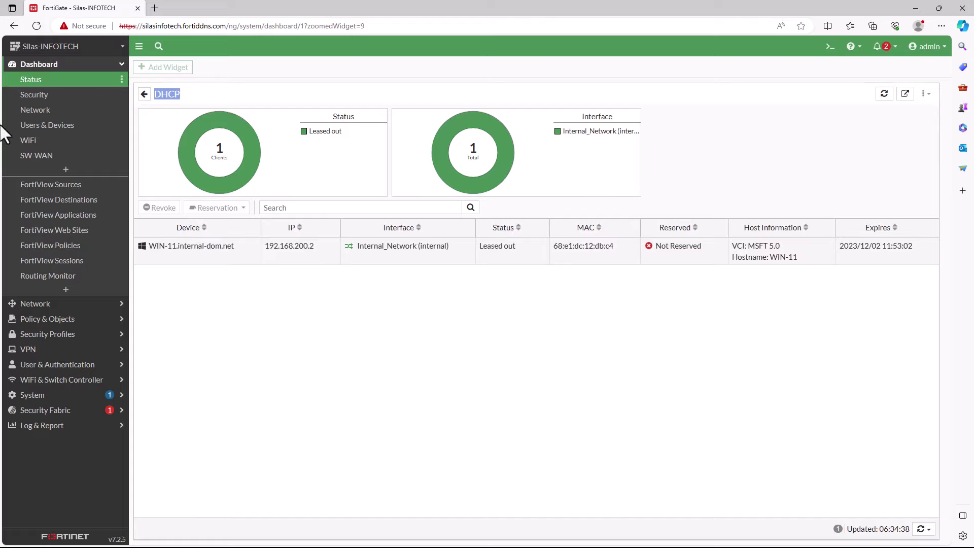
left_click(47, 80)
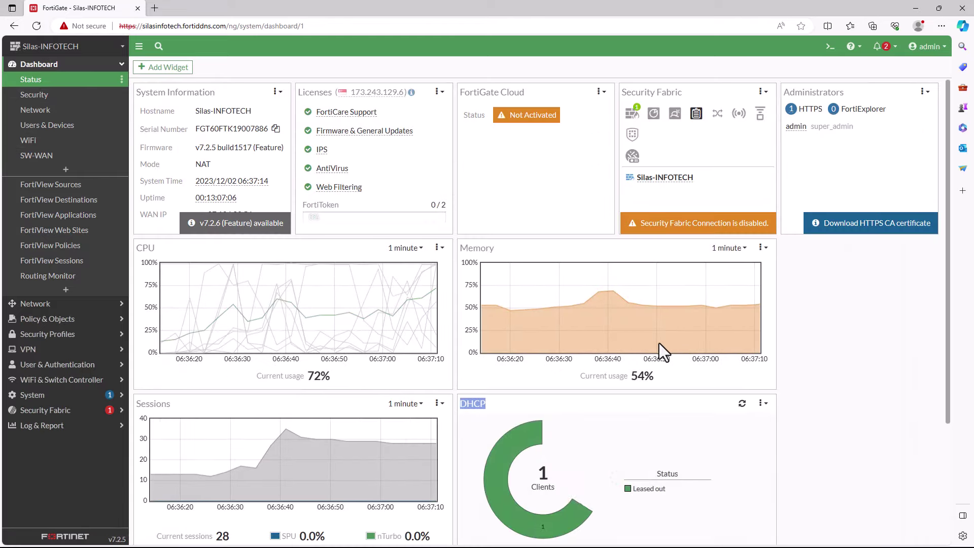
scroll(382, 450, "down", 2)
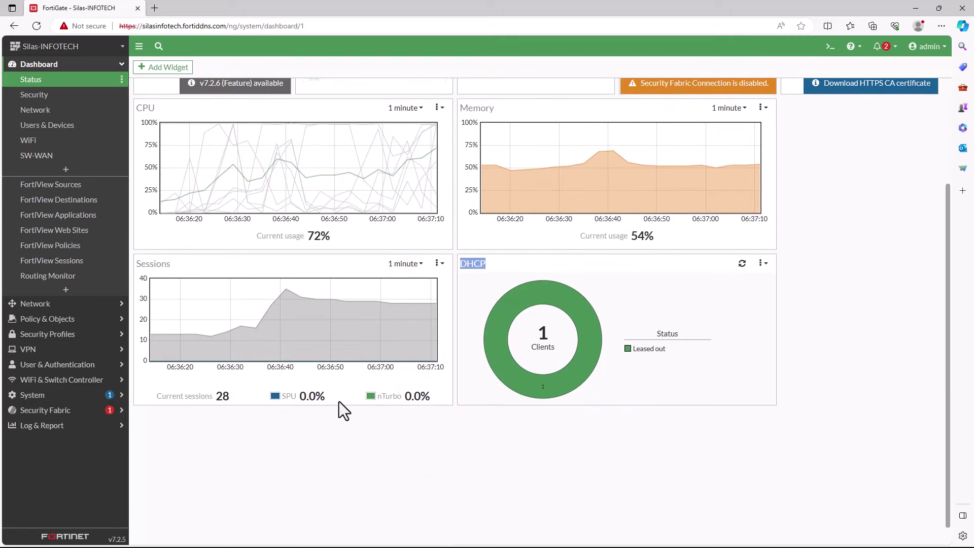
scroll(379, 359, "up", 2)
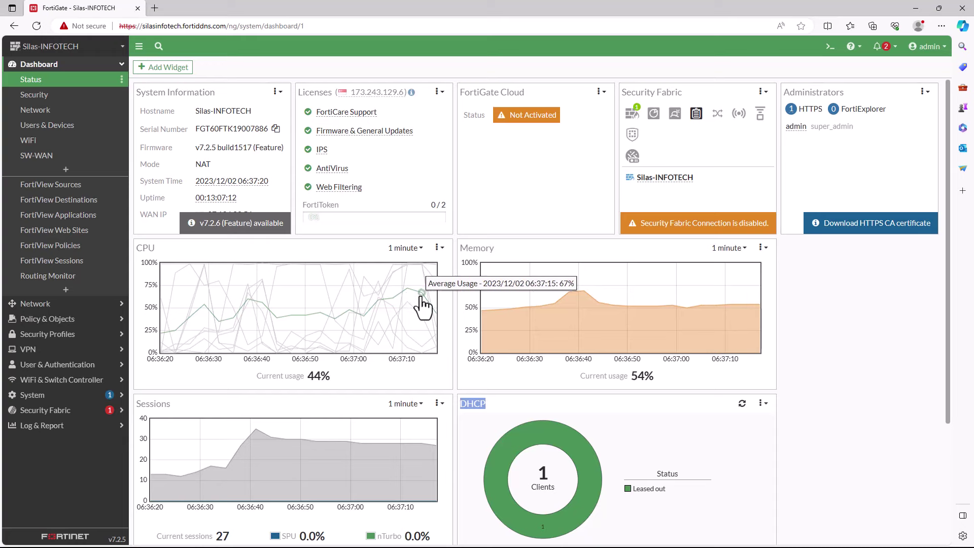
Step: Add the SSL-VPN monitoring widget to the Status dashboard with the default fabric member
left_click(153, 69)
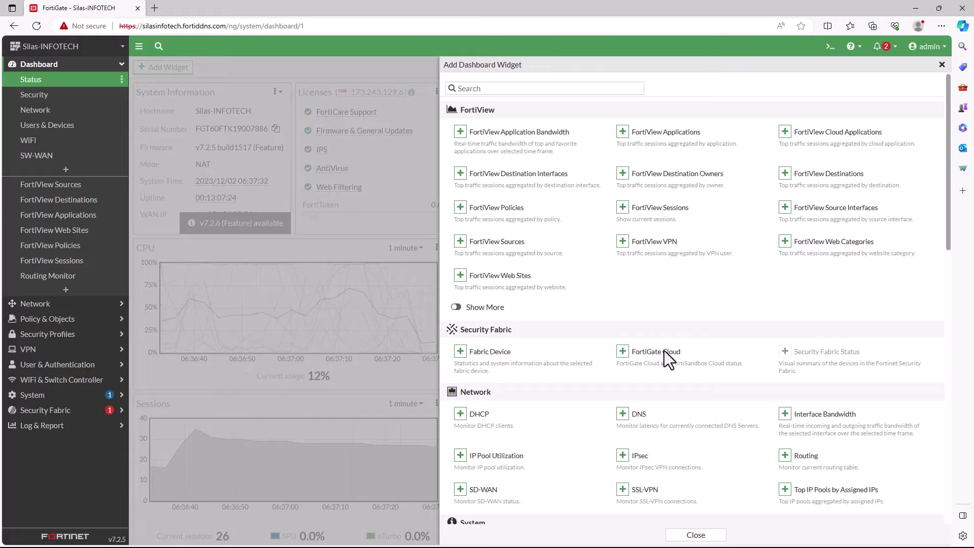
left_click(622, 490)
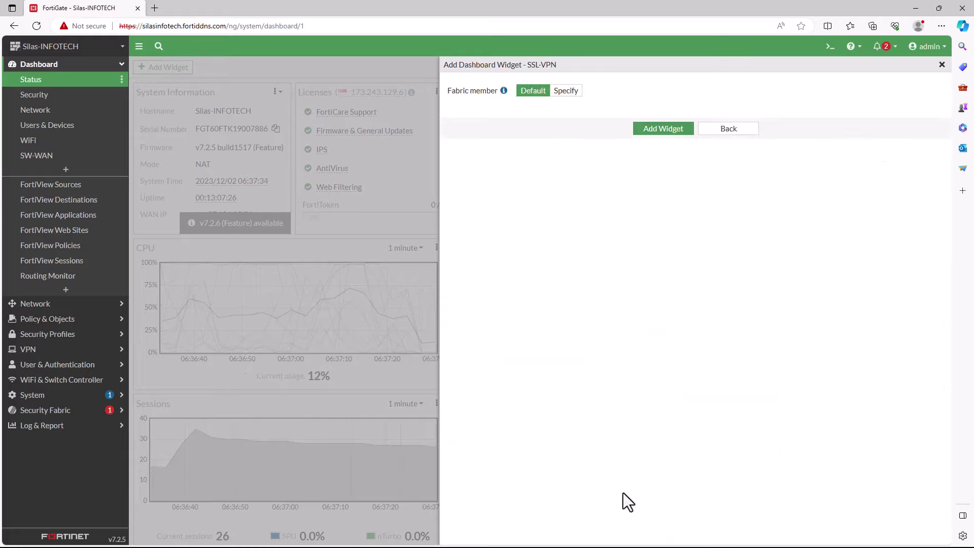
left_click(663, 133)
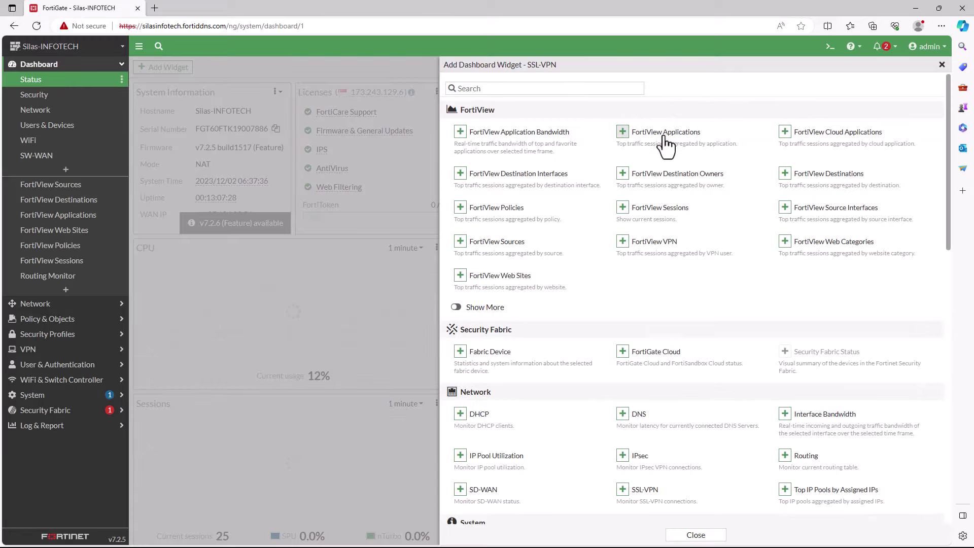
left_click(696, 534)
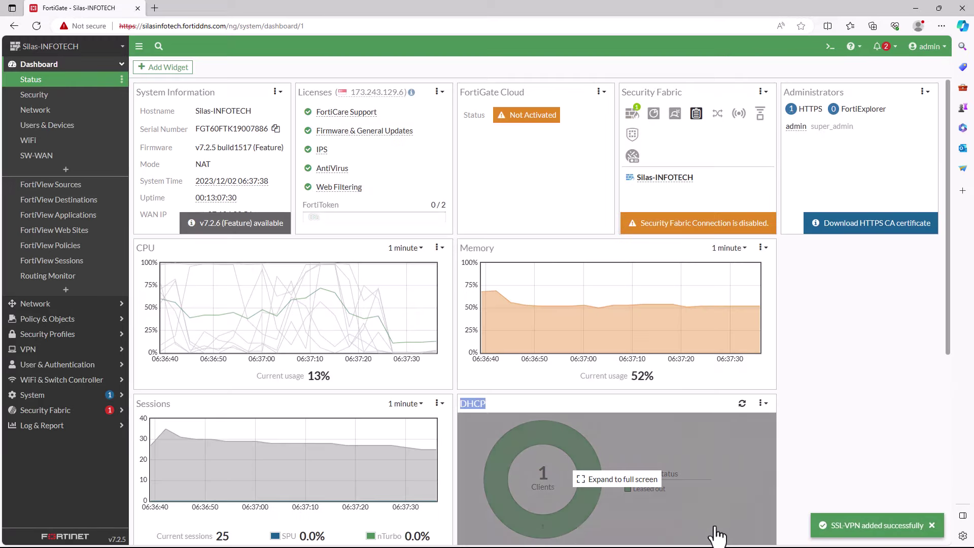
Step: Expand the SSL-VPN widget to full screen and examine the connected user's remote host address
scroll(716, 476, "down", 1)
scroll(715, 470, "down", 3)
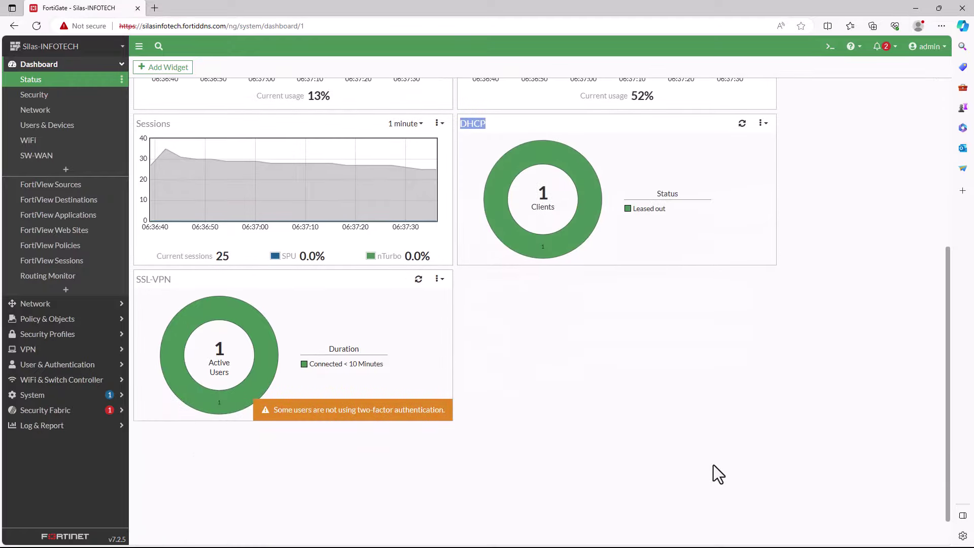
mouse_move(163, 391)
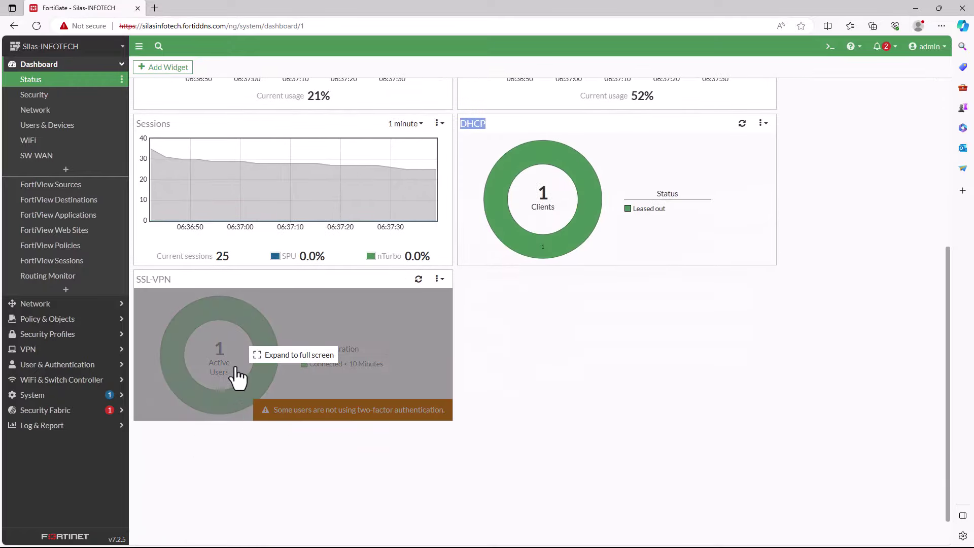
left_click(221, 366)
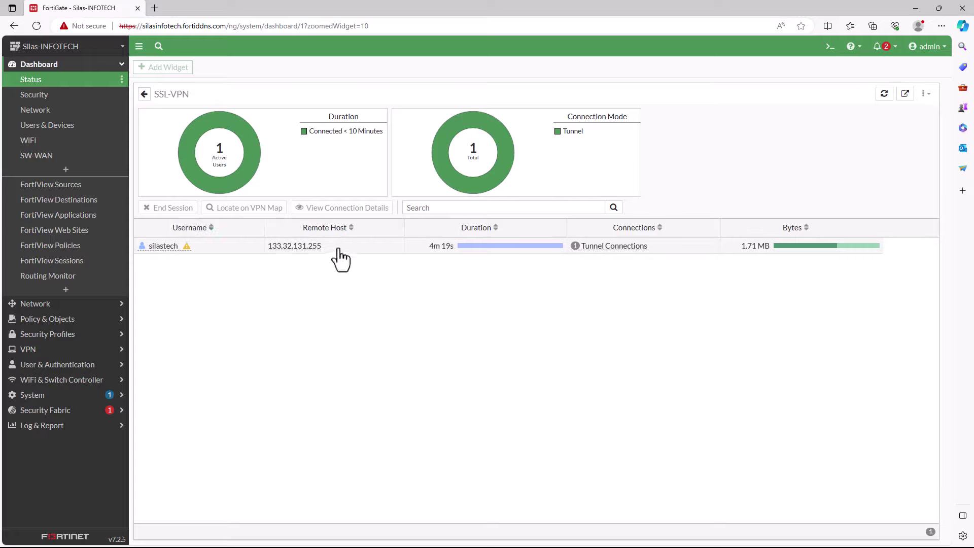
left_click_drag(336, 247, 269, 248)
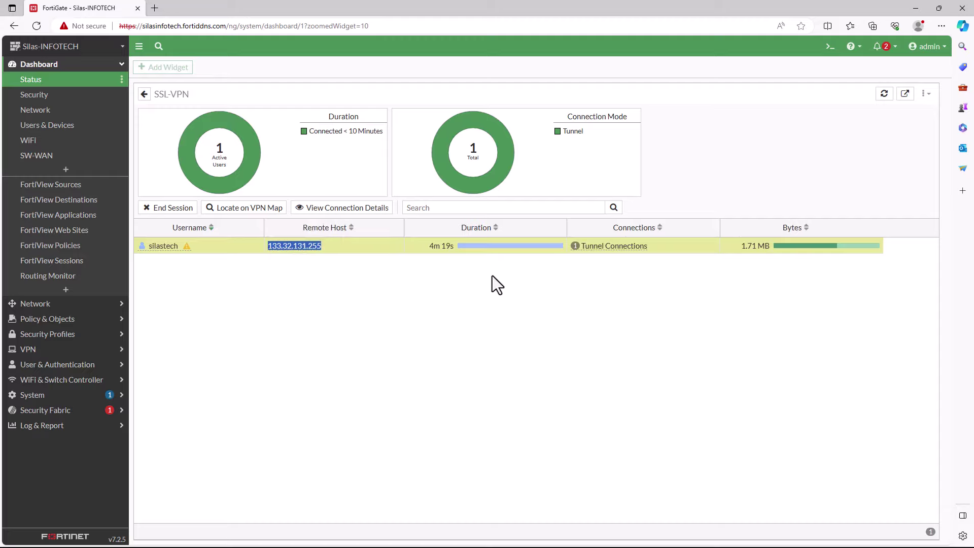